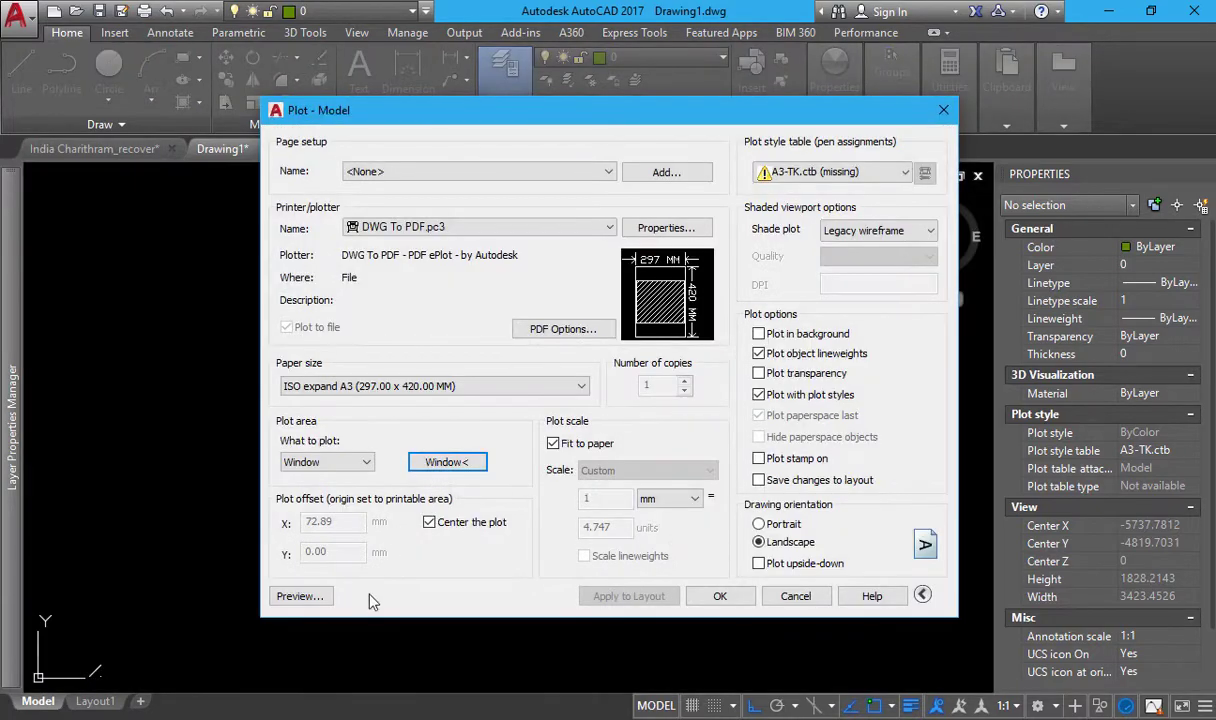
Open the plot preview and zoom in on the cabinet leg's brown hatch lines.
{"action": "left_click", "coordinate": [300, 665]}
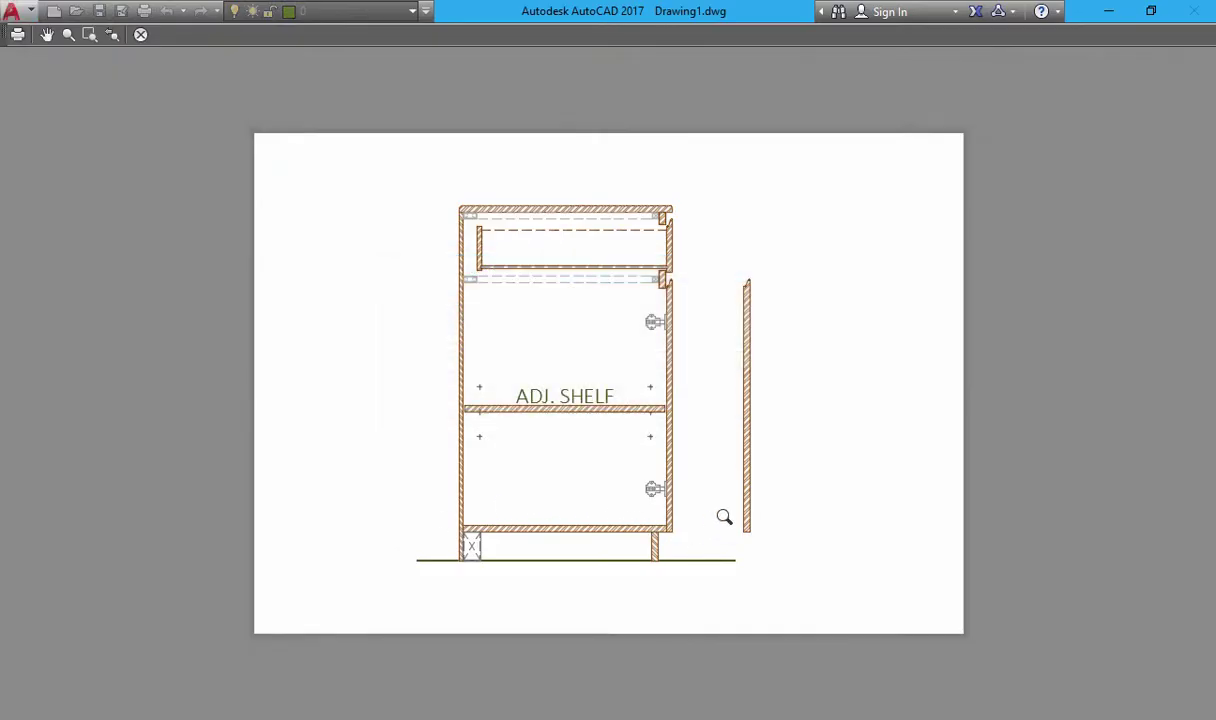
{"action": "scroll", "coordinate": [724, 516], "scroll_direction": "up", "scroll_amount": 3}
{"action": "middle_click_drag", "start_coordinate": [625, 524], "coordinate": [643, 676]}
{"action": "middle_click_drag", "start_coordinate": [459, 201], "coordinate": [478, 312]}
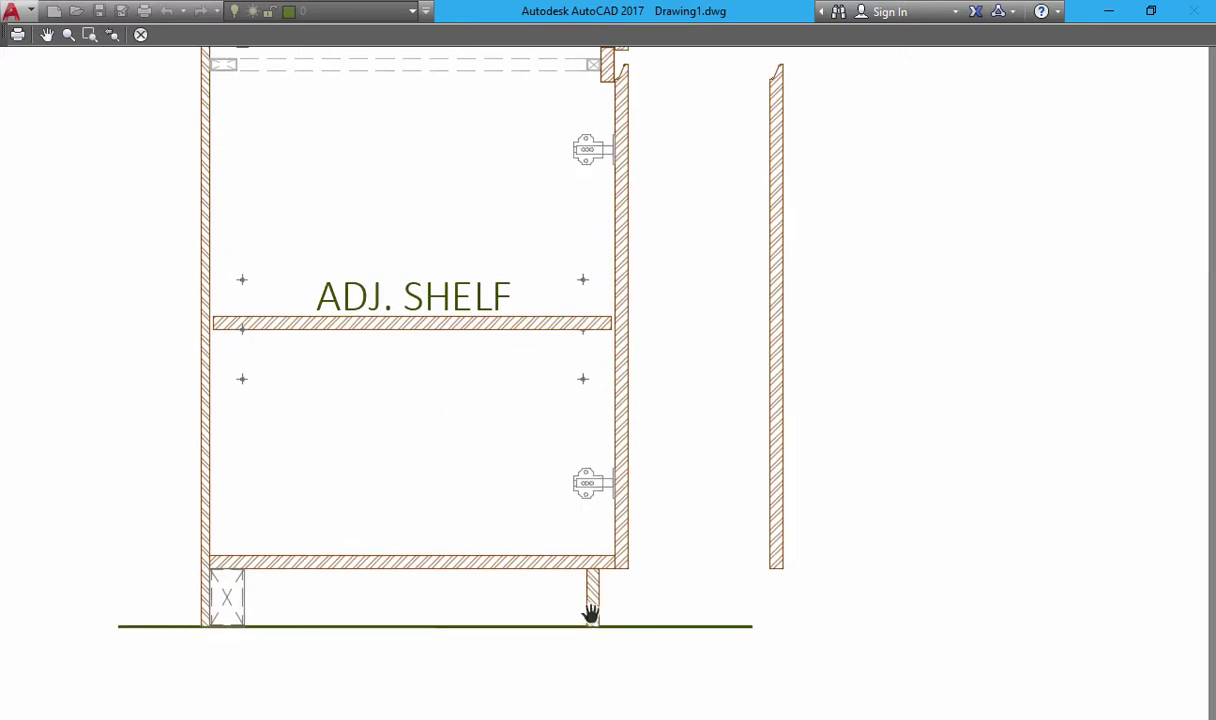
{"action": "scroll", "coordinate": [591, 612], "scroll_direction": "up", "scroll_amount": 5}
{"action": "left_click_drag", "start_coordinate": [611, 619], "coordinate": [597, 565]}
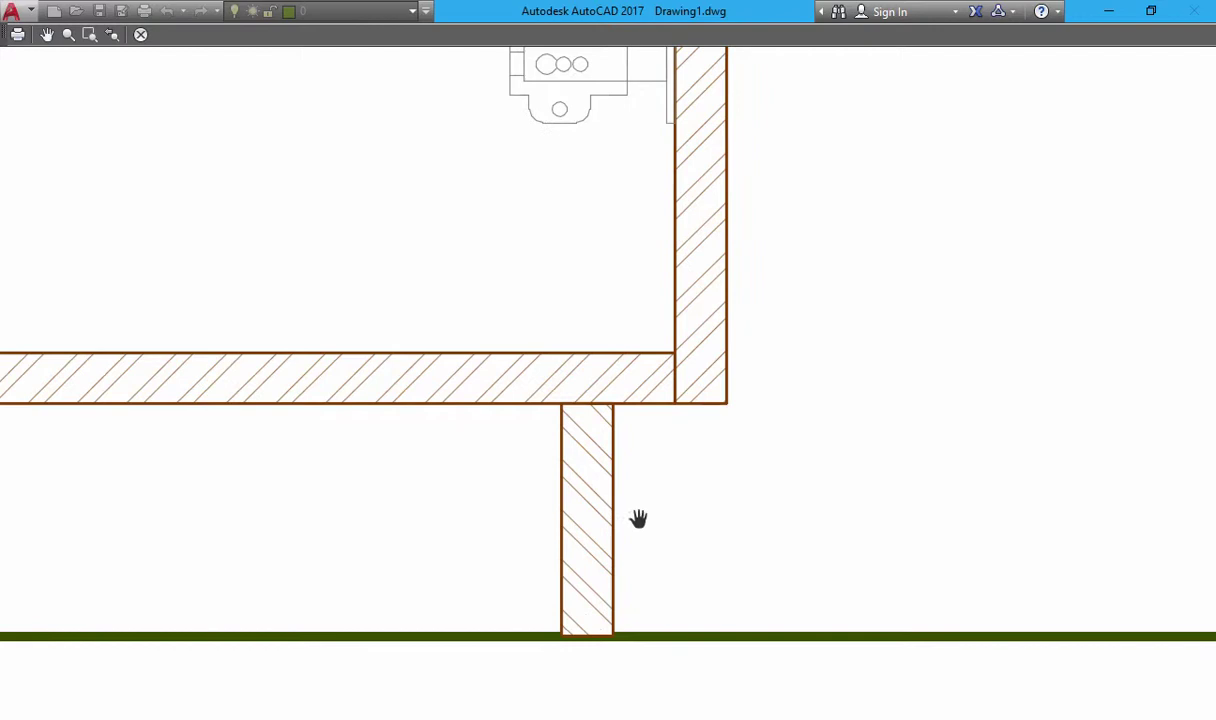
{"action": "scroll", "coordinate": [575, 488], "scroll_direction": "down", "scroll_amount": 5}
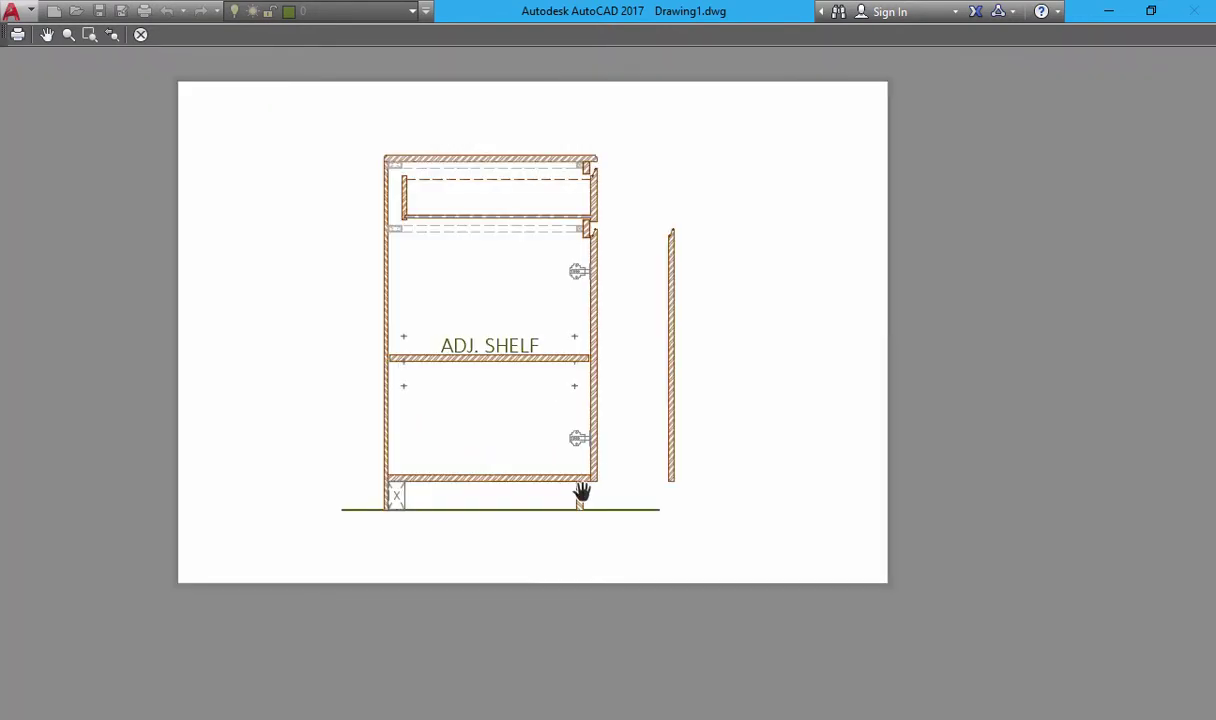
{"action": "left_click_drag", "start_coordinate": [578, 497], "coordinate": [603, 548]}
Inspect the cabinet base and bottom-left foot up close in the preview.
{"action": "scroll", "coordinate": [593, 516], "scroll_direction": "up", "scroll_amount": 5}
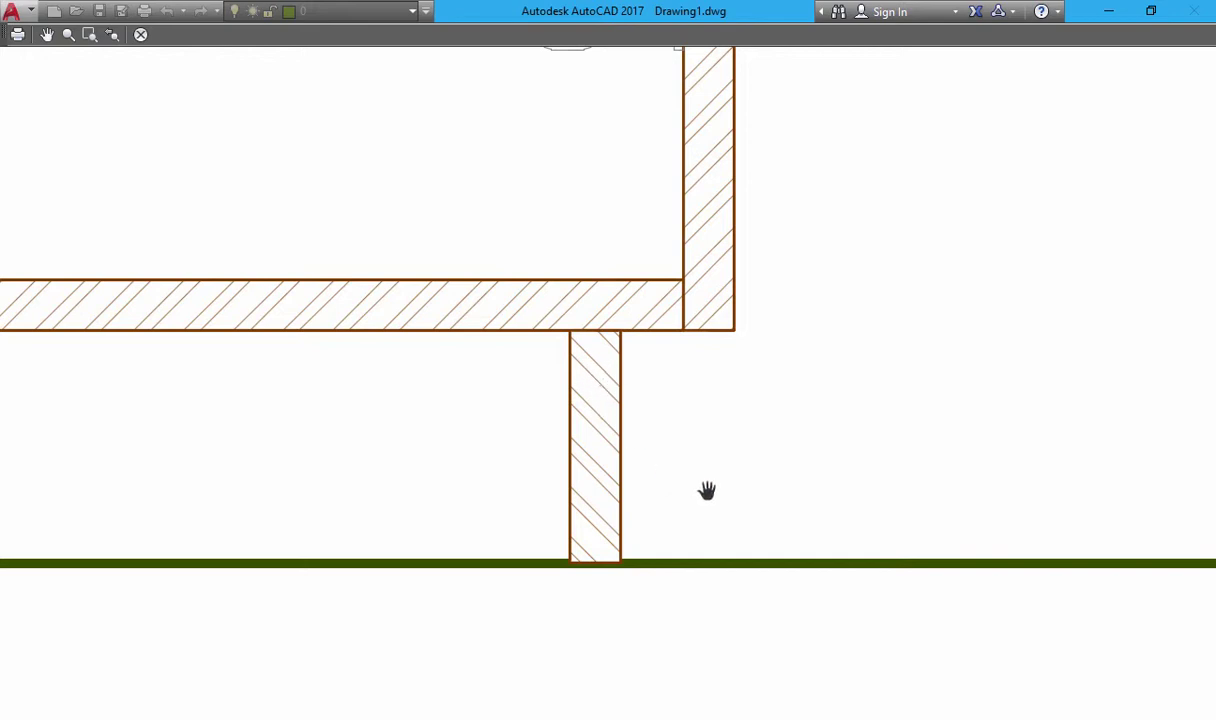
{"action": "scroll", "coordinate": [727, 342], "scroll_direction": "down", "scroll_amount": 3}
{"action": "scroll", "coordinate": [719, 308], "scroll_direction": "up", "scroll_amount": 3}
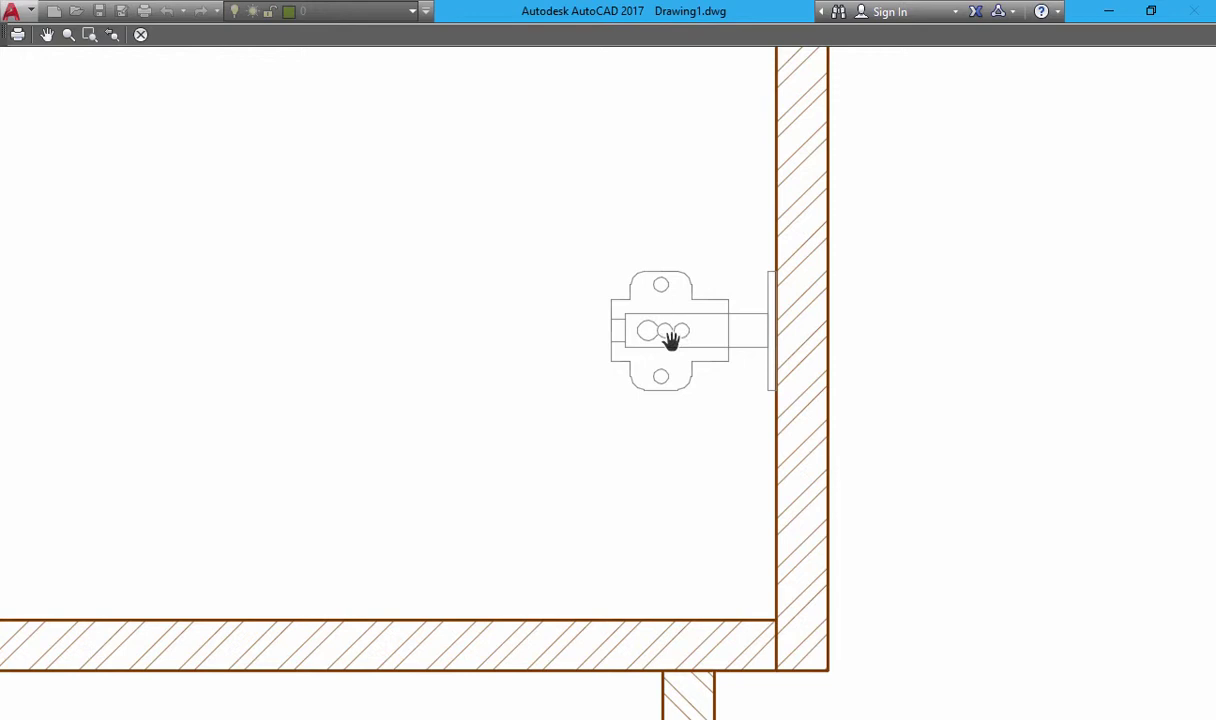
{"action": "scroll", "coordinate": [693, 331], "scroll_direction": "down", "scroll_amount": 3}
{"action": "left_click_drag", "start_coordinate": [543, 318], "coordinate": [565, 429]}
{"action": "scroll", "coordinate": [358, 562], "scroll_direction": "up", "scroll_amount": 3}
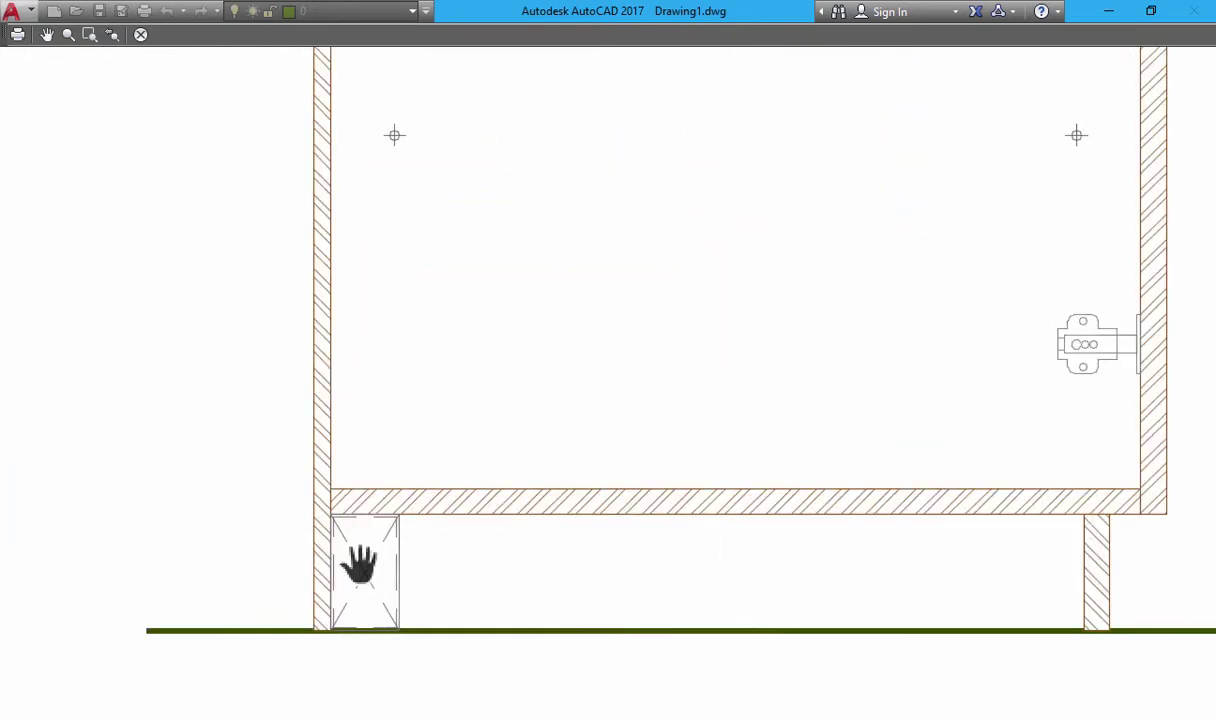
{"action": "left_click_drag", "start_coordinate": [440, 549], "coordinate": [336, 508]}
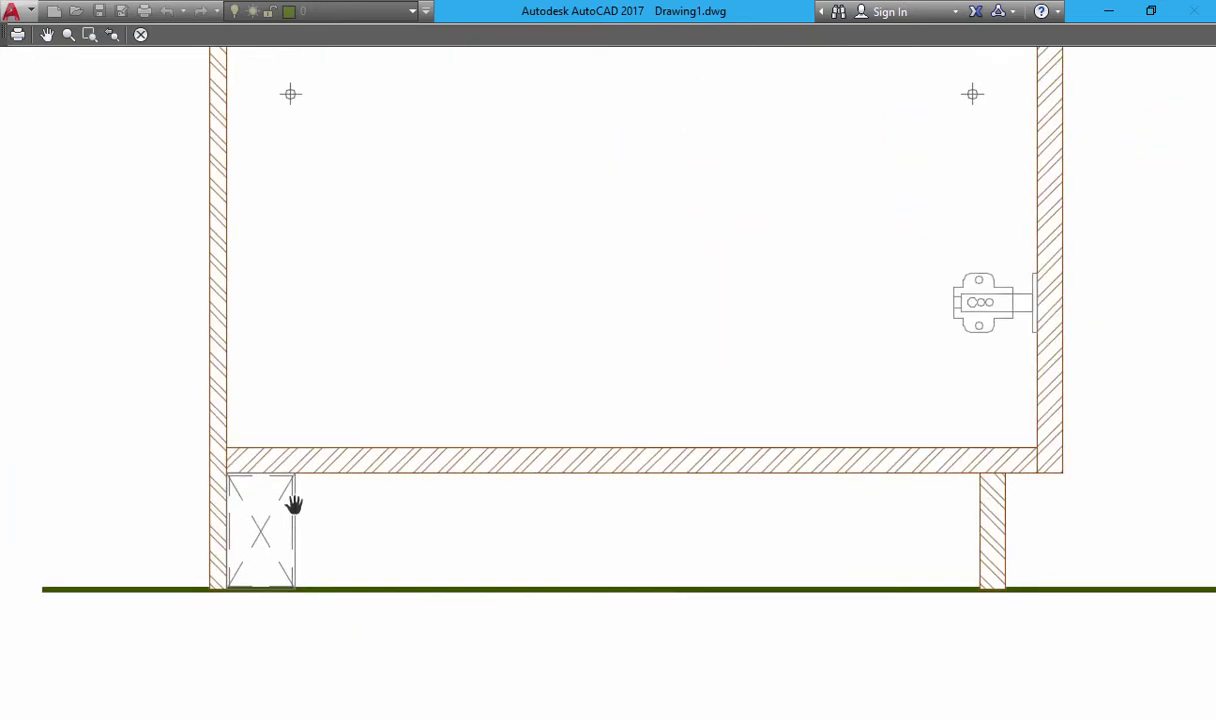
{"action": "scroll", "coordinate": [294, 503], "scroll_direction": "down", "scroll_amount": 5}
{"action": "scroll", "coordinate": [537, 434], "scroll_direction": "up", "scroll_amount": 3}
Inspect the ADJ. SHELF, top drawer, right door hinge and door edge in the preview.
{"action": "scroll", "coordinate": [461, 394], "scroll_direction": "up", "scroll_amount": 2}
{"action": "left_click_drag", "start_coordinate": [461, 394], "coordinate": [511, 517]}
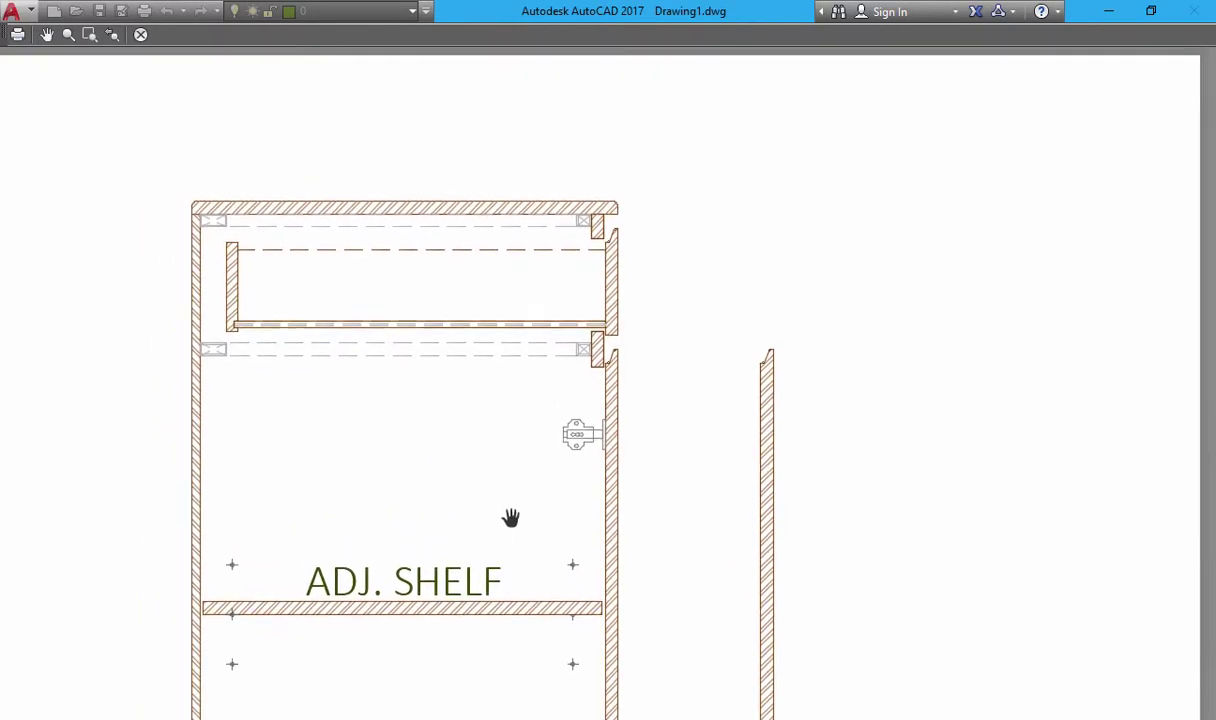
{"action": "scroll", "coordinate": [622, 311], "scroll_direction": "up", "scroll_amount": 3}
{"action": "left_click_drag", "start_coordinate": [567, 361], "coordinate": [916, 437]}
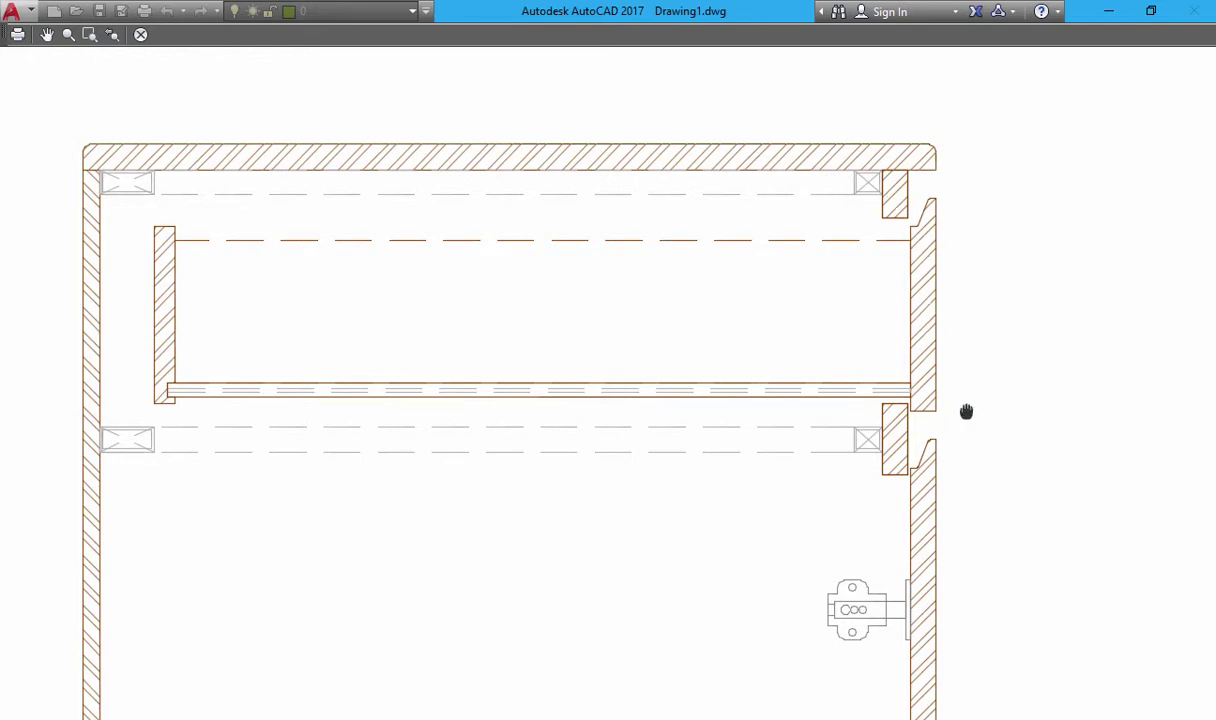
{"action": "left_click_drag", "start_coordinate": [966, 411], "coordinate": [619, 326]}
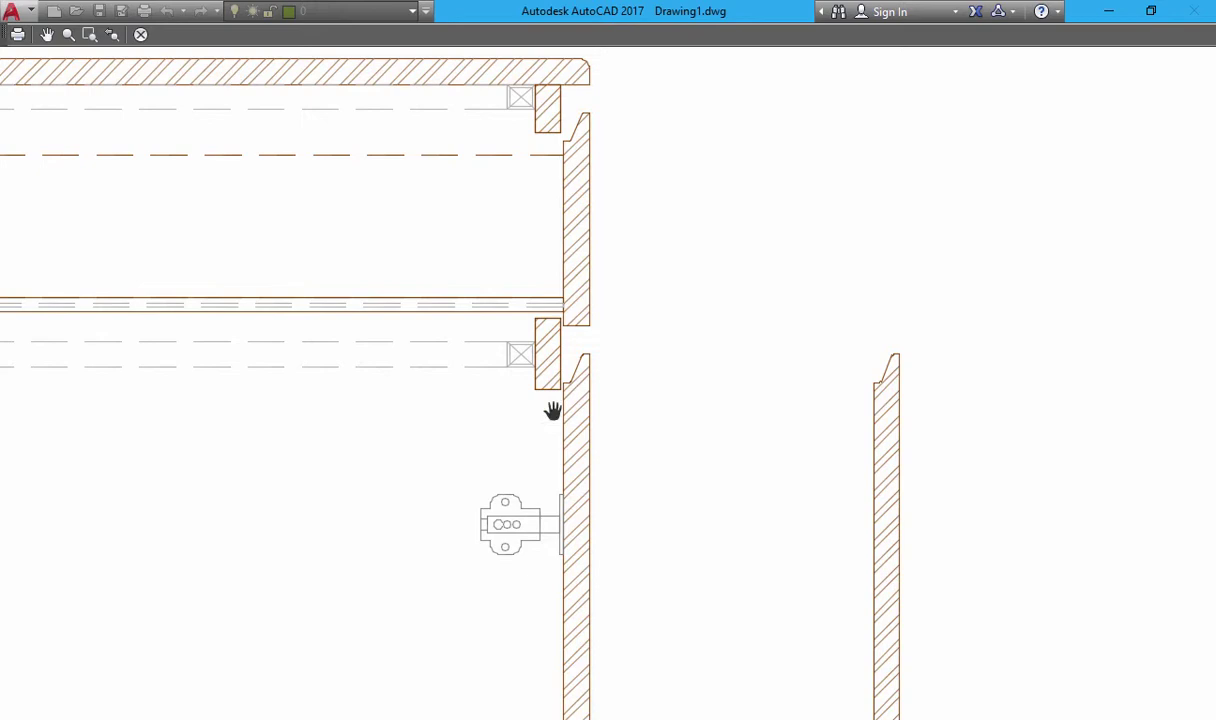
{"action": "left_click_drag", "start_coordinate": [554, 410], "coordinate": [809, 491]}
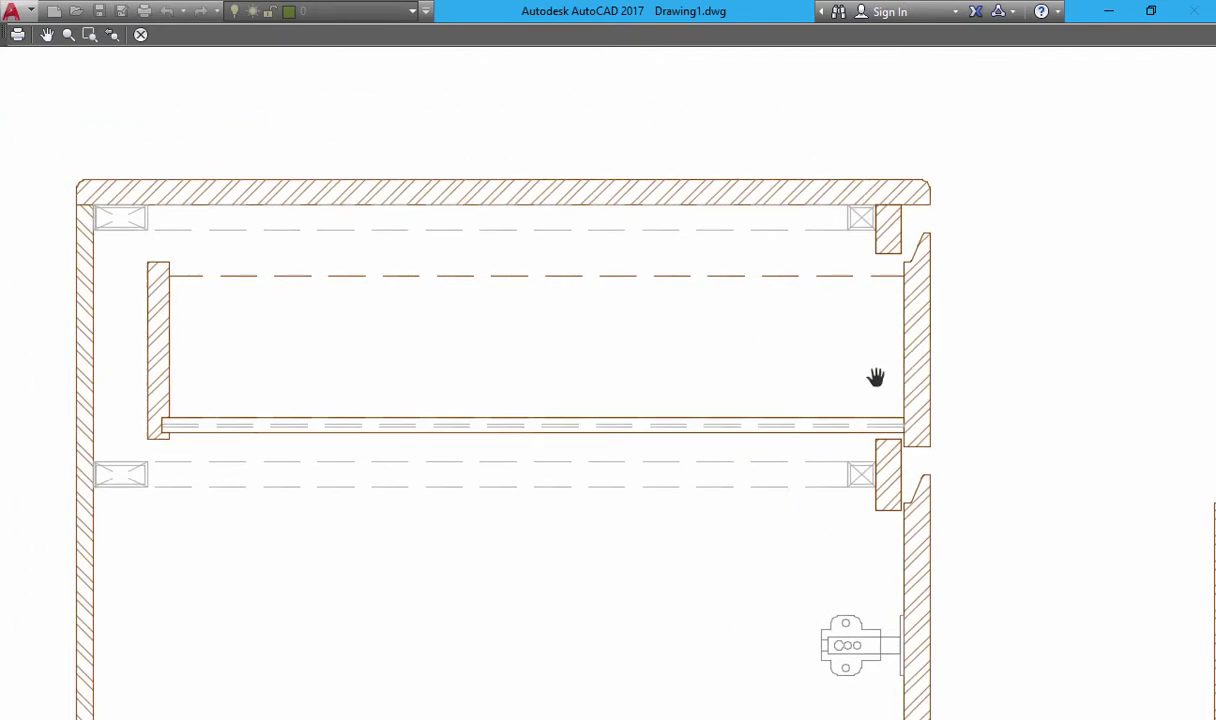
{"action": "left_click_drag", "start_coordinate": [624, 431], "coordinate": [337, 265]}
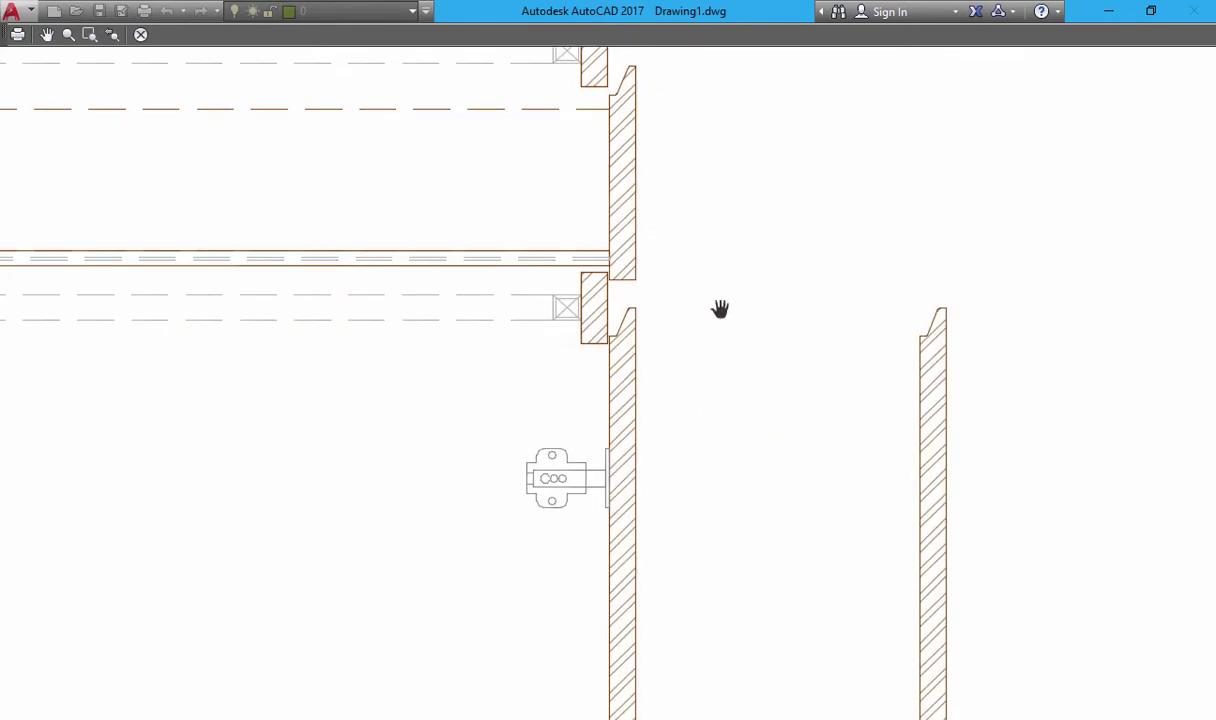
{"action": "scroll", "coordinate": [873, 345], "scroll_direction": "up", "scroll_amount": 3}
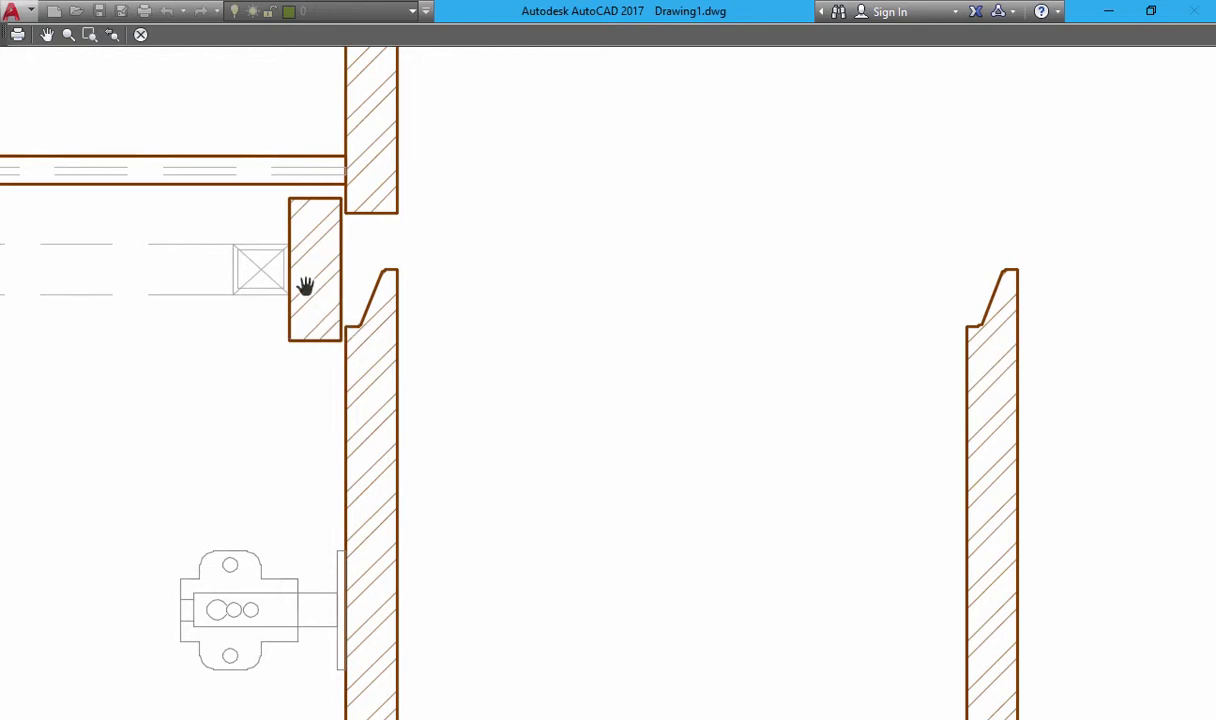
{"action": "scroll", "coordinate": [566, 344], "scroll_direction": "down", "scroll_amount": 5}
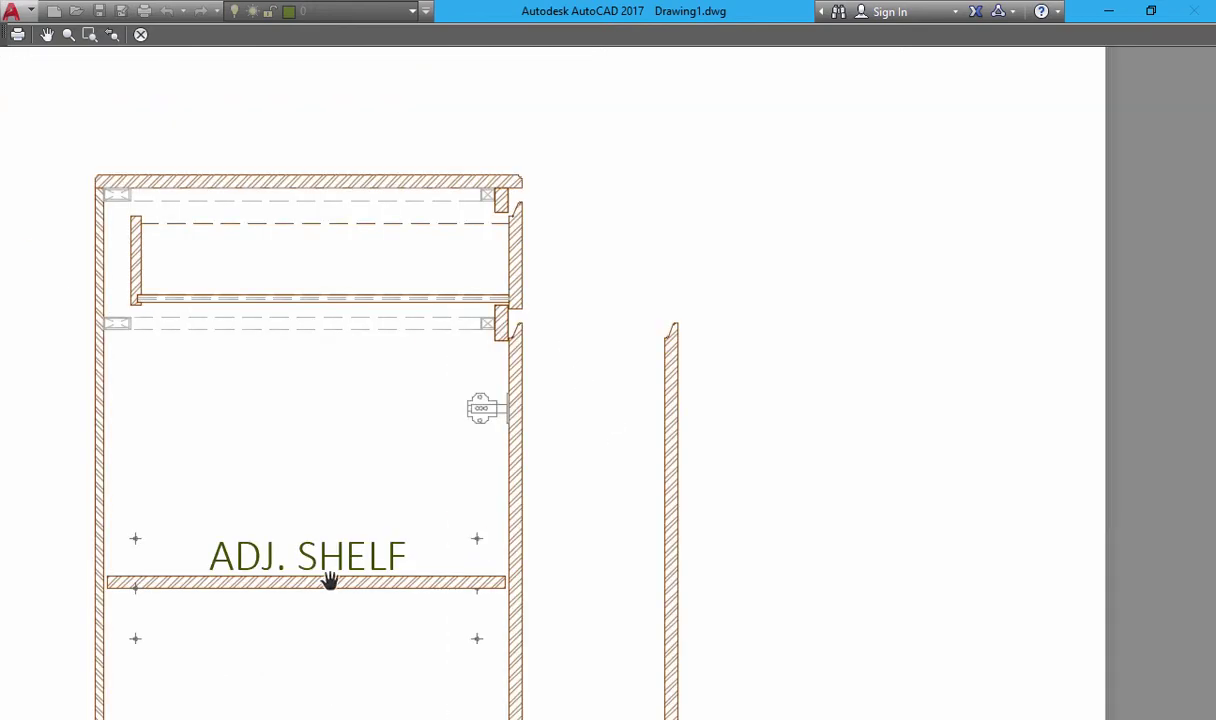
{"action": "scroll", "coordinate": [699, 409], "scroll_direction": "down", "scroll_amount": 5}
Reopen the plot preview and zoom onto the cabinet's top-right corner joinery.
{"action": "key", "text": "Escape"}
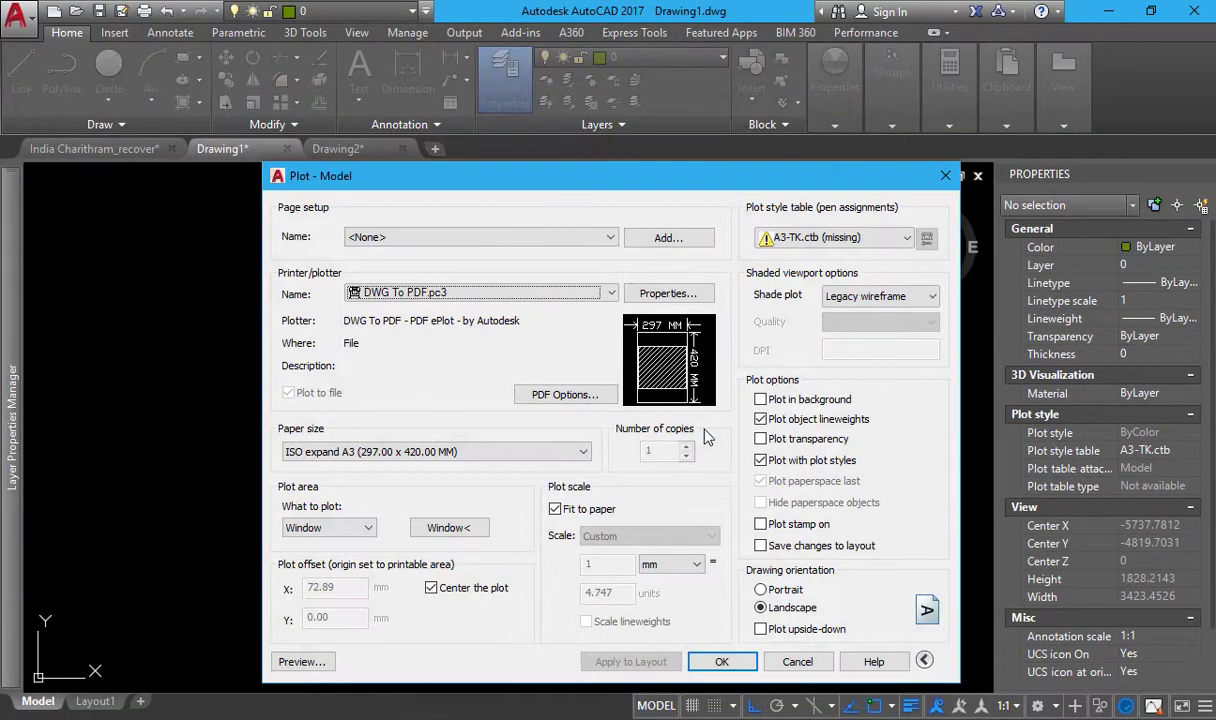
{"action": "key", "text": "Escape"}
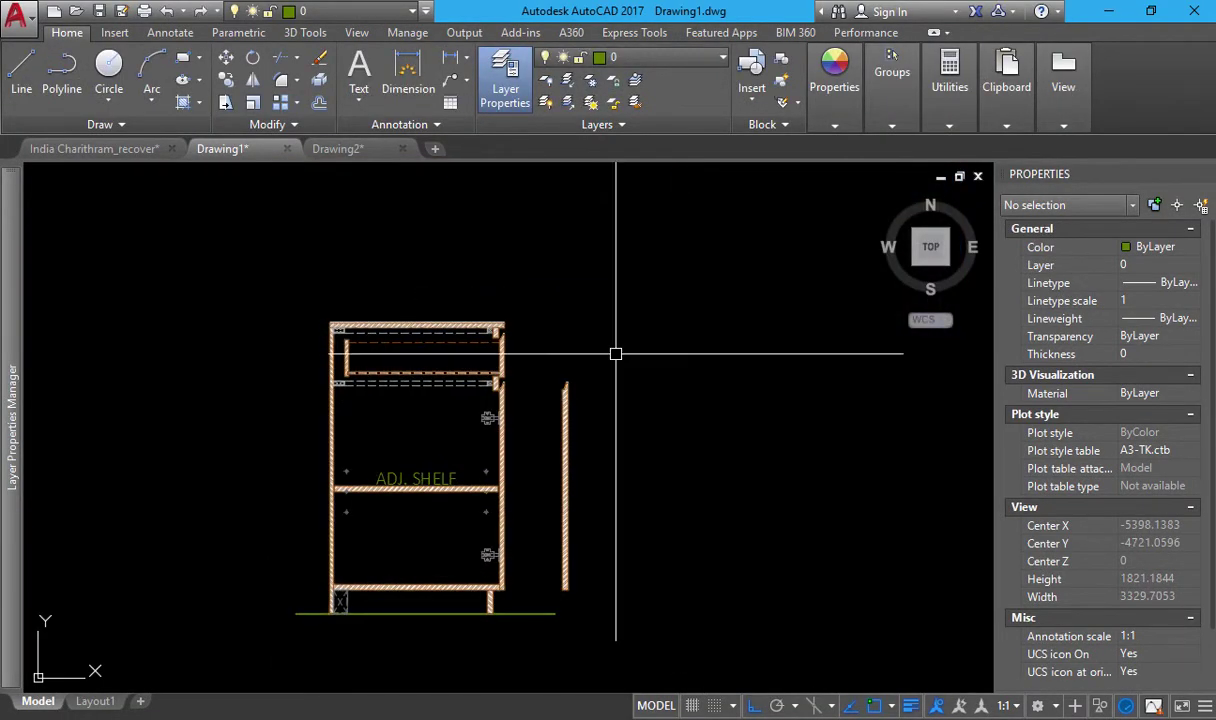
{"action": "key", "text": "ctrl+p"}
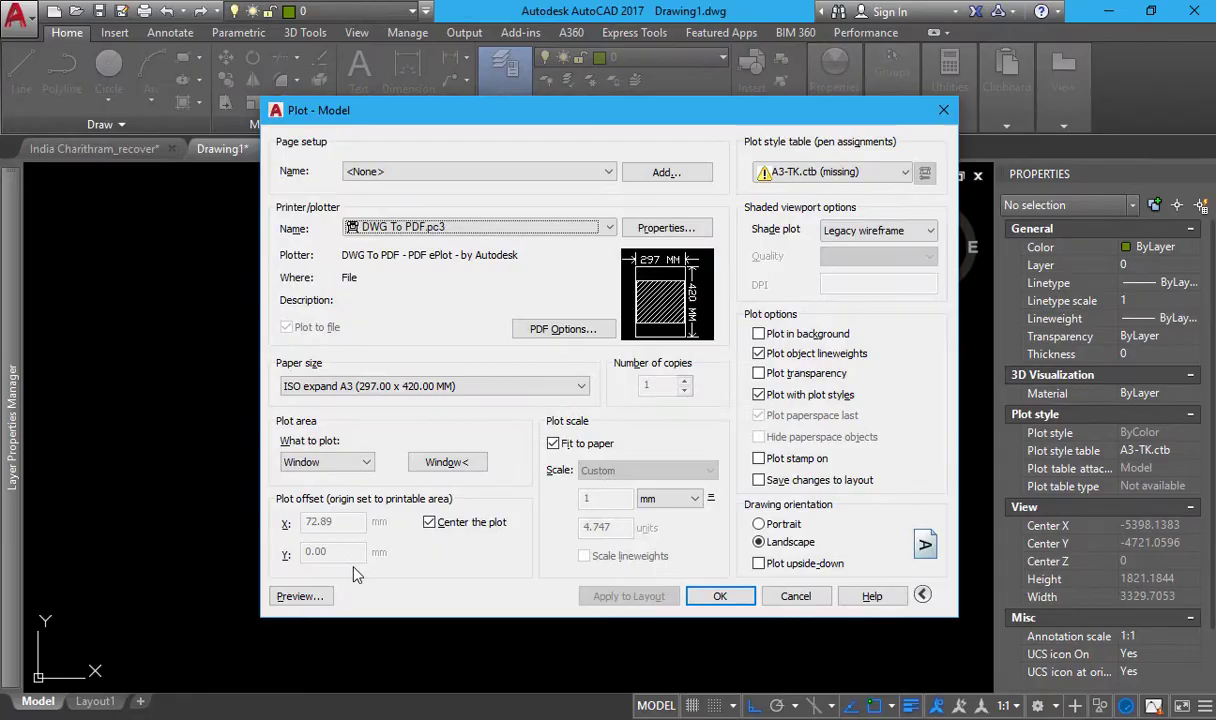
{"action": "left_click", "coordinate": [290, 666]}
{"action": "scroll", "coordinate": [578, 236], "scroll_direction": "up", "scroll_amount": 8}
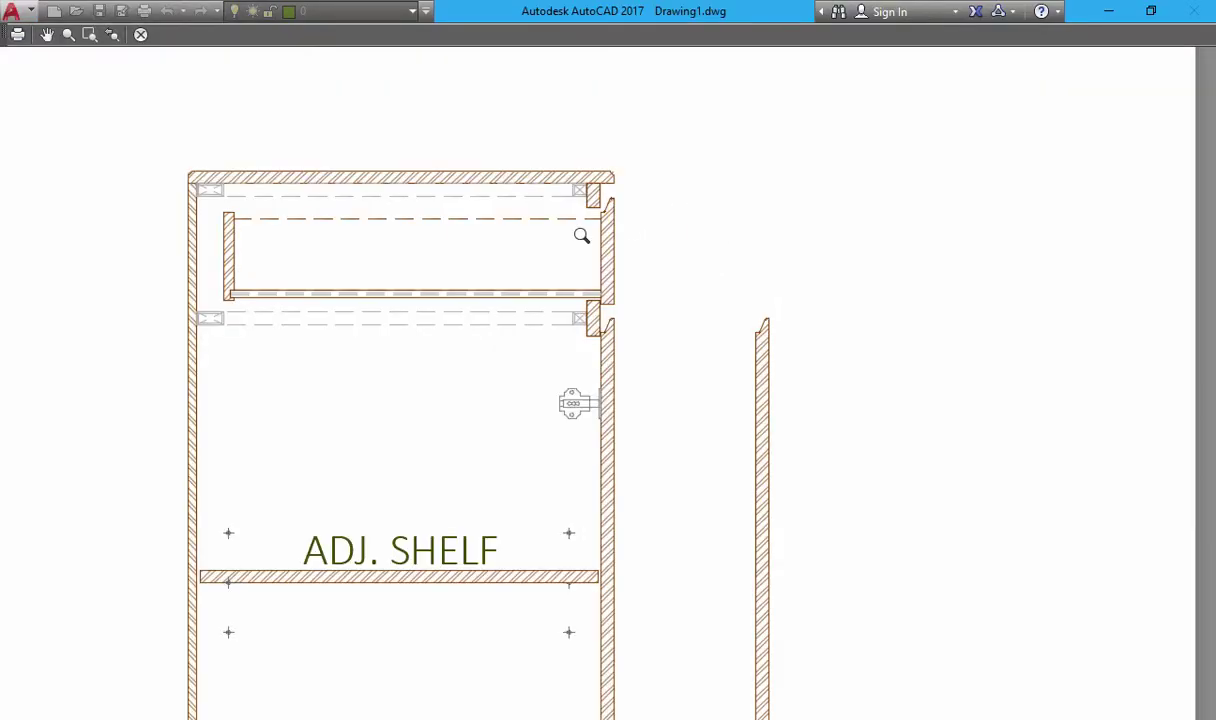
{"action": "middle_click_drag", "start_coordinate": [619, 217], "coordinate": [527, 318]}
{"action": "scroll", "coordinate": [540, 305], "scroll_direction": "up", "scroll_amount": 3}
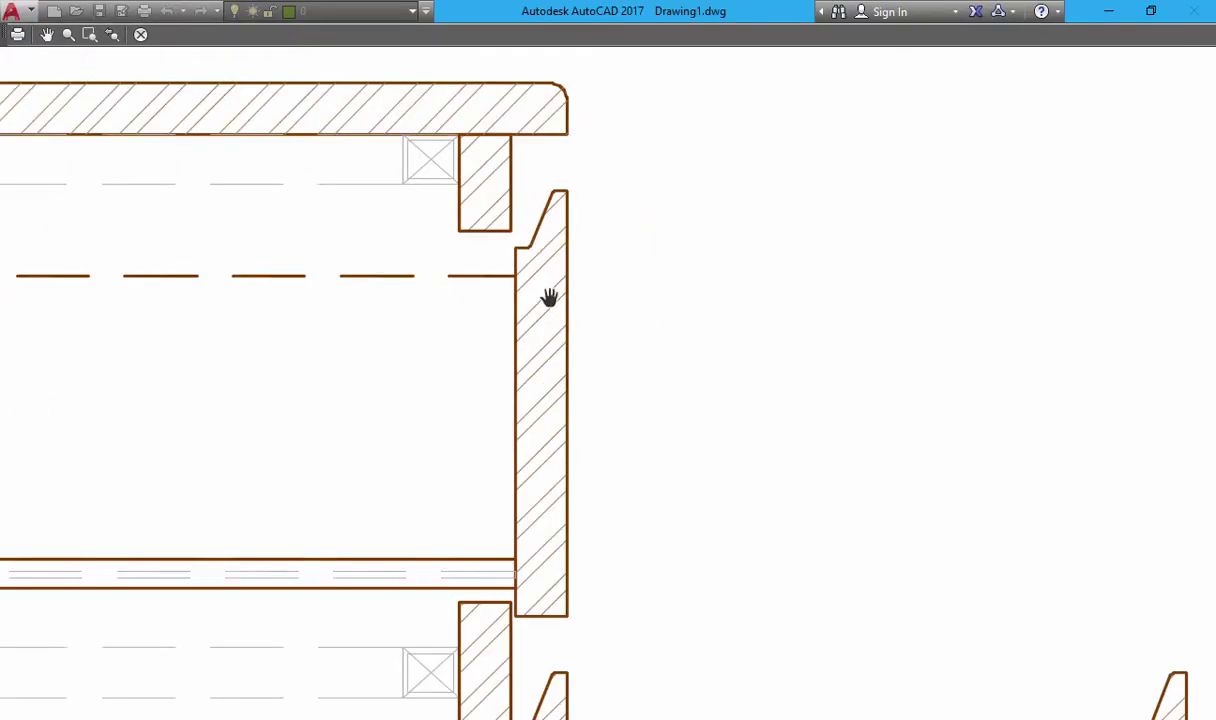
{"action": "middle_click_drag", "start_coordinate": [619, 307], "coordinate": [533, 363]}
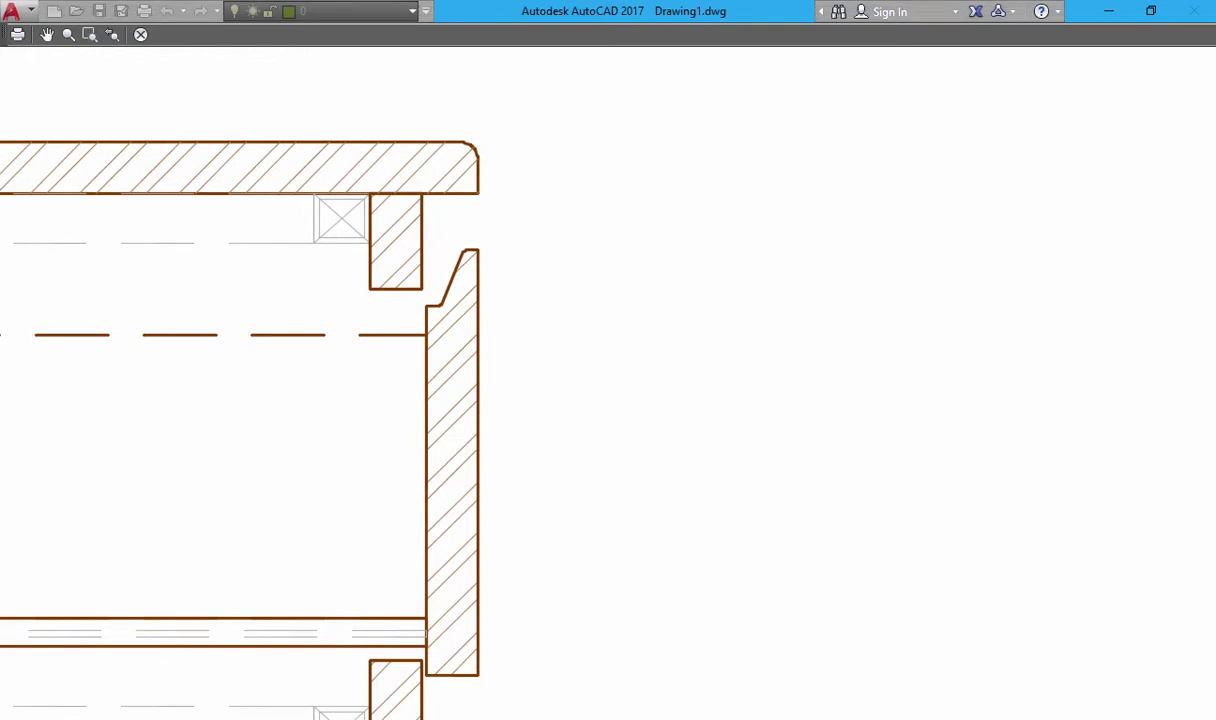
Resize the Snipping Tool window and place it beside the coloured AutoCAD preview for comparison.
{"action": "left_click_drag", "start_coordinate": [492, 30], "coordinate": [914, 58]}
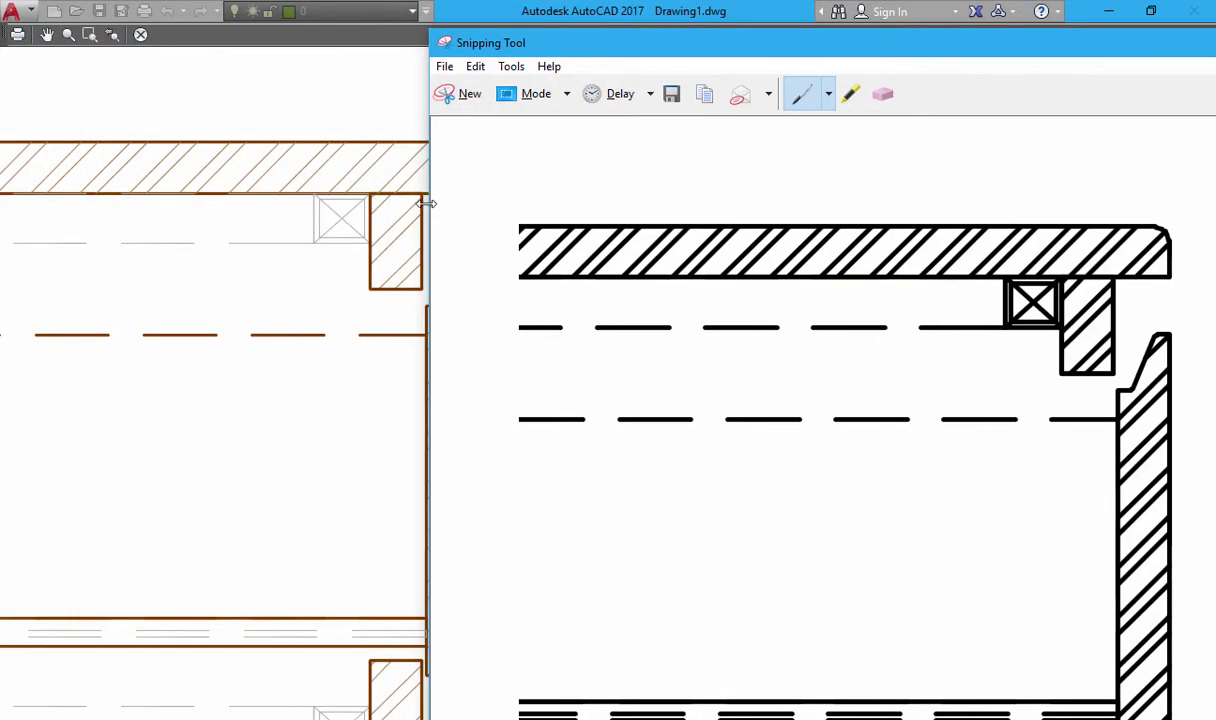
{"action": "left_click_drag", "start_coordinate": [427, 203], "coordinate": [784, 232]}
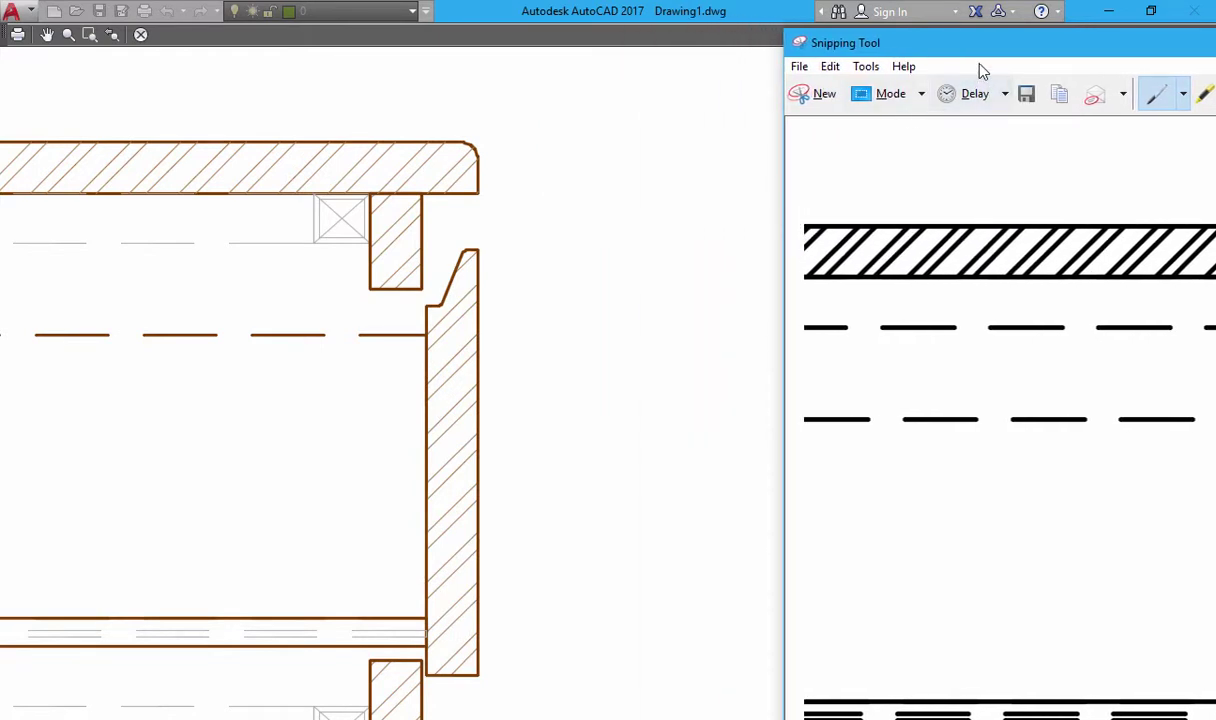
{"action": "left_click_drag", "start_coordinate": [934, 52], "coordinate": [693, 53]}
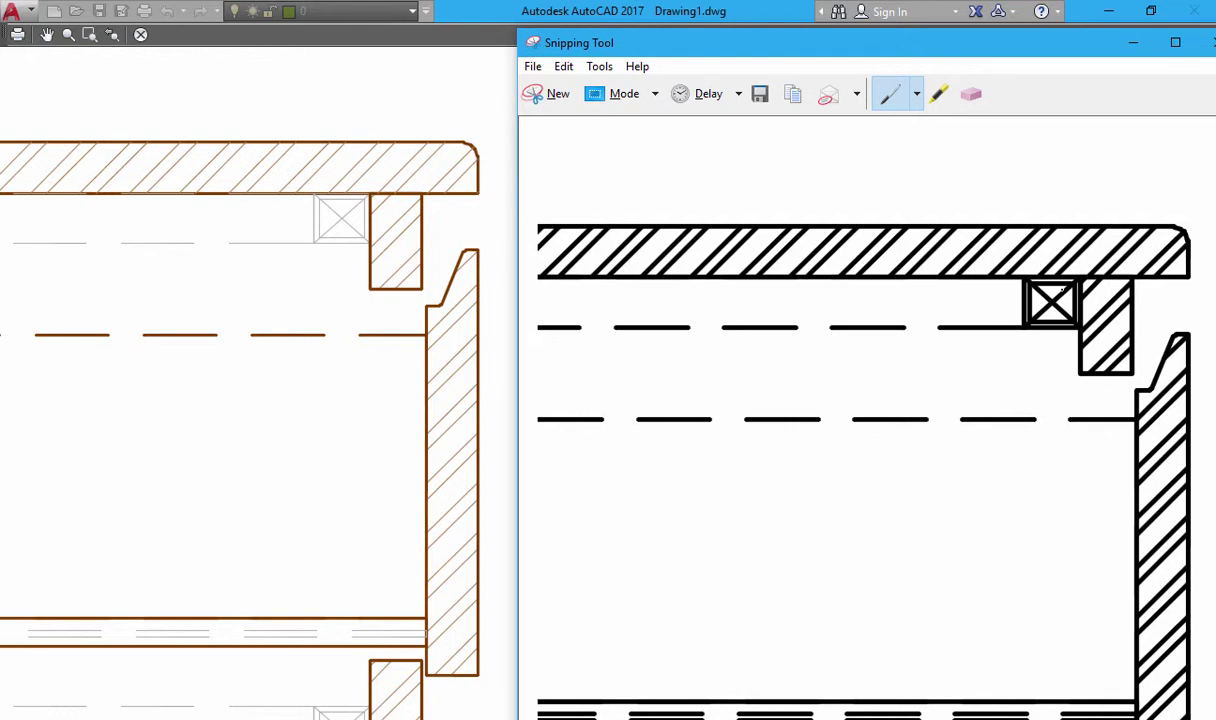
{"action": "left_click_drag", "start_coordinate": [523, 308], "coordinate": [672, 308]}
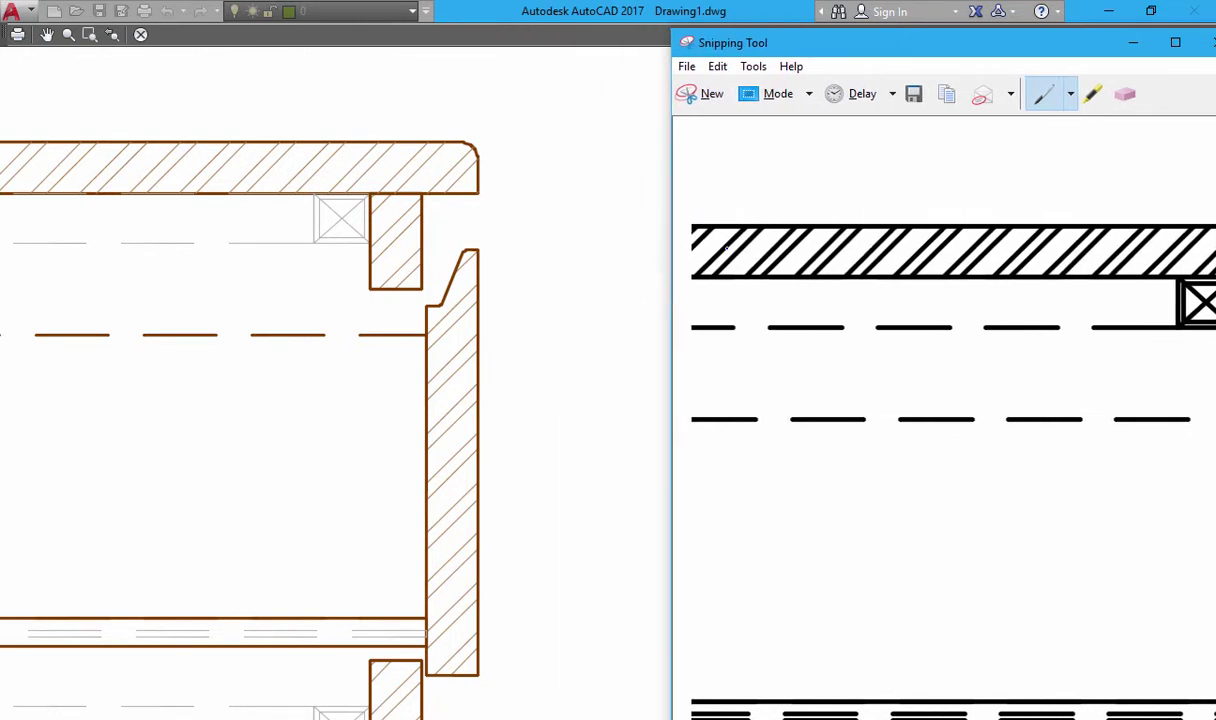
{"action": "left_click_drag", "start_coordinate": [966, 50], "coordinate": [784, 57]}
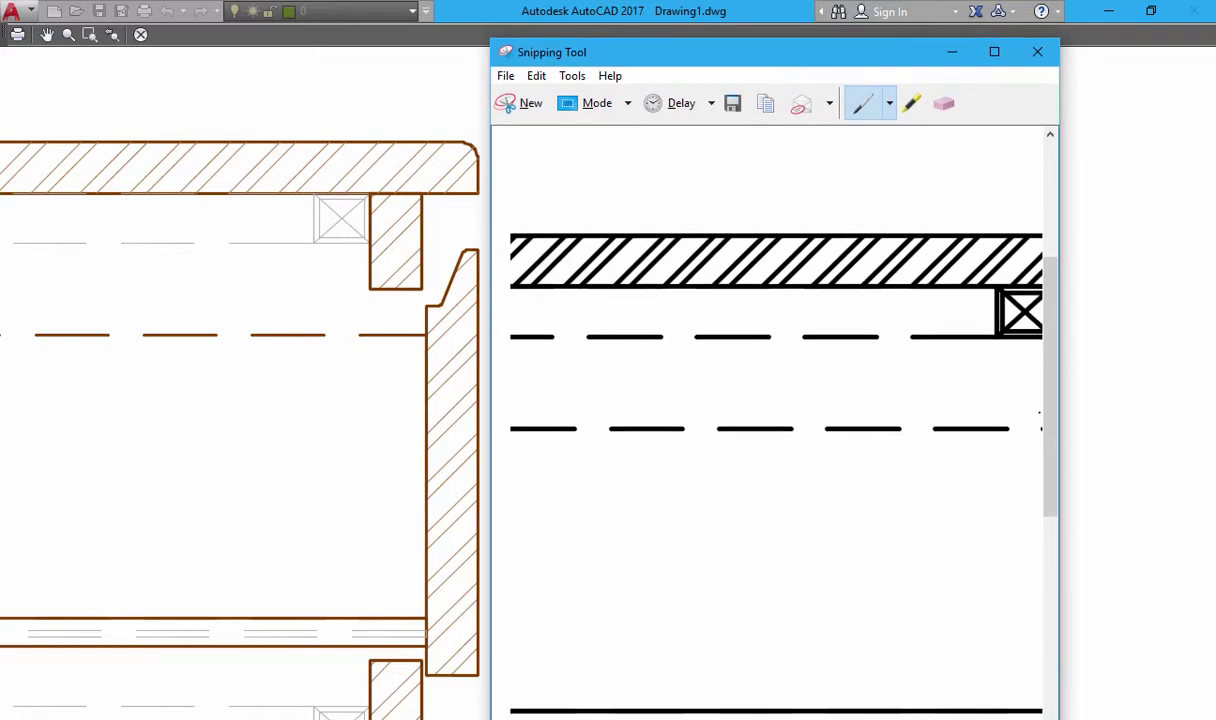
{"action": "left_click_drag", "start_coordinate": [1052, 413], "coordinate": [1037, 628]}
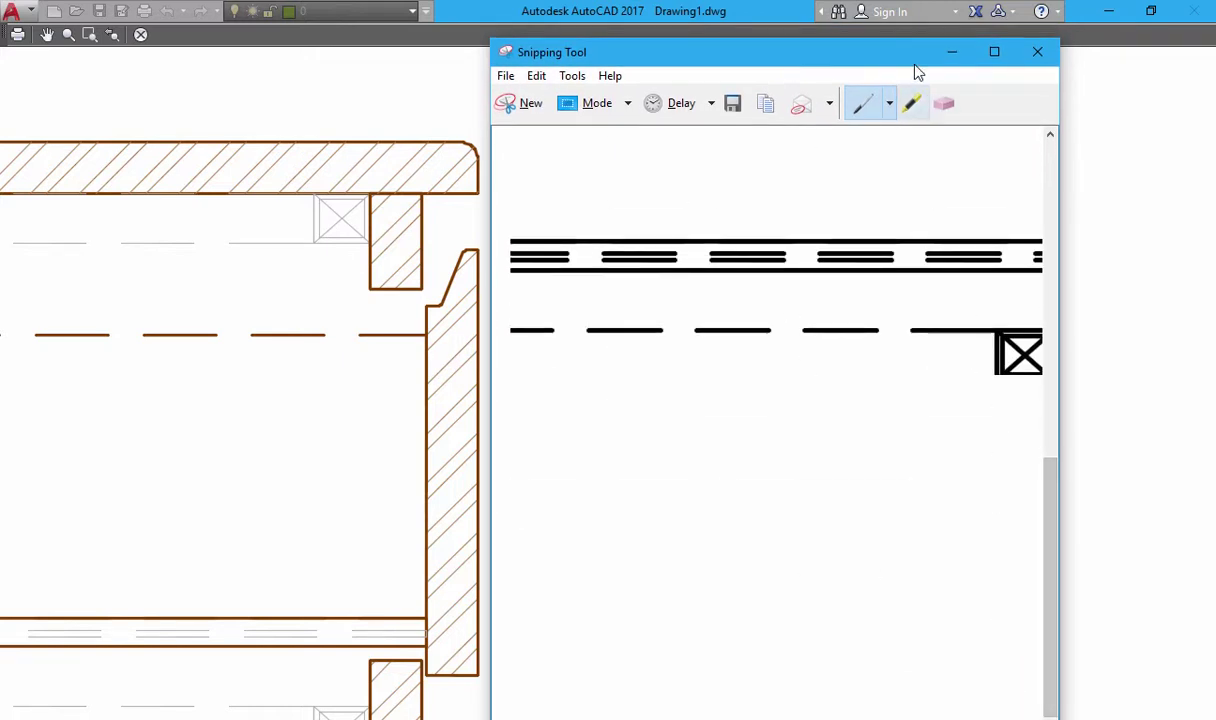
{"action": "mouse_move", "coordinate": [868, 61]}
{"action": "left_mouse_down"}
{"action": "mouse_move", "coordinate": [871, 117]}
{"action": "mouse_move", "coordinate": [866, 48]}
{"action": "left_mouse_up"}
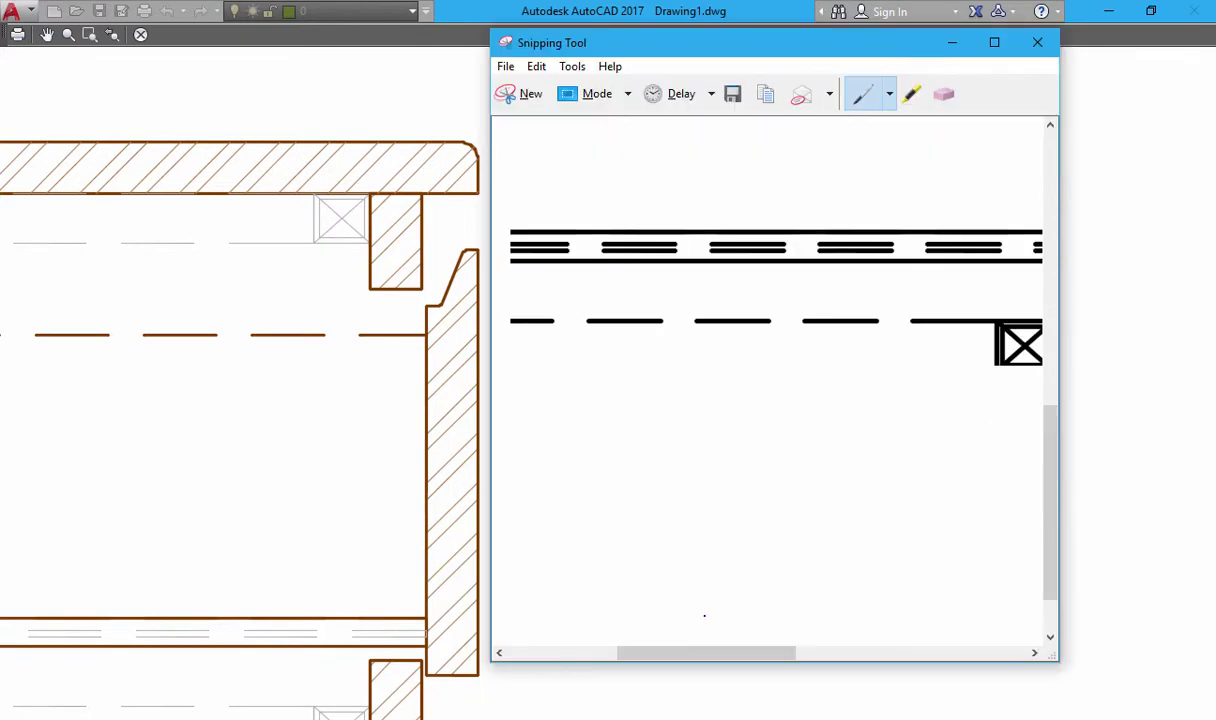
{"action": "mouse_move", "coordinate": [740, 652]}
{"action": "left_mouse_down"}
{"action": "mouse_move", "coordinate": [893, 627]}
{"action": "mouse_move", "coordinate": [849, 583]}
{"action": "left_mouse_up"}
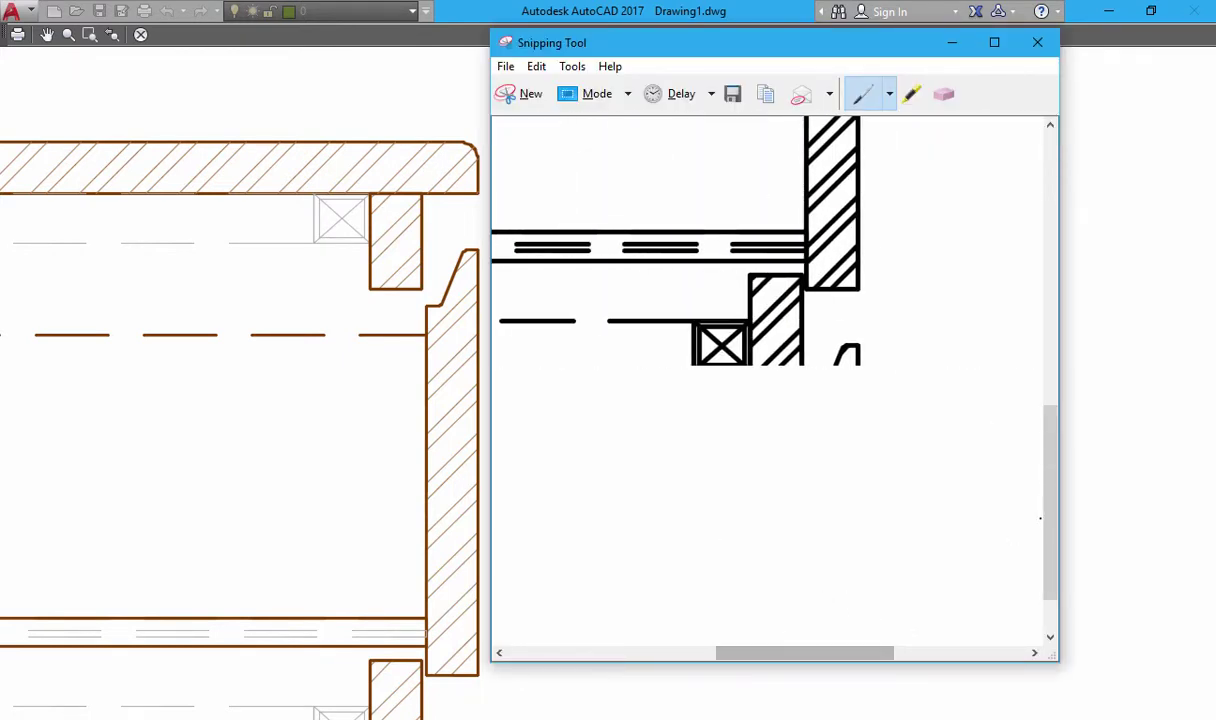
{"action": "mouse_move", "coordinate": [1045, 518]}
{"action": "left_mouse_down"}
{"action": "mouse_move", "coordinate": [1052, 416]}
{"action": "mouse_move", "coordinate": [1040, 365]}
{"action": "left_mouse_up"}
{"action": "left_click_drag", "start_coordinate": [717, 55], "coordinate": [752, 60]}
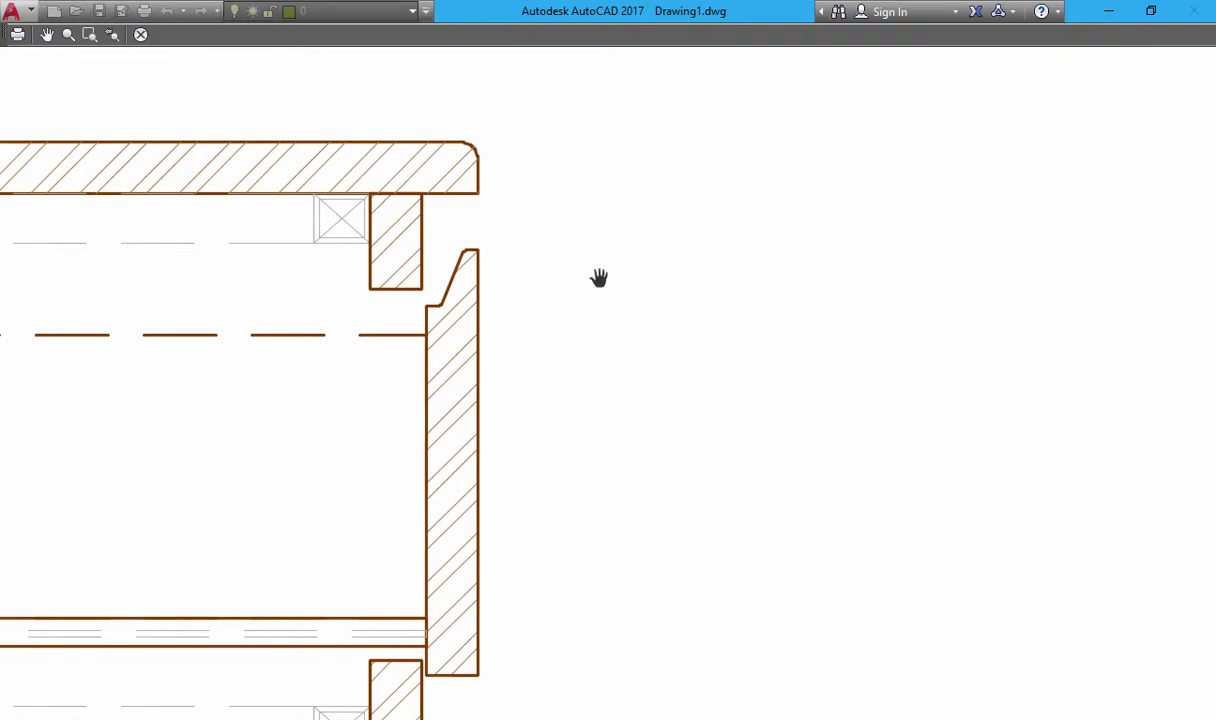
Leave the plot preview and zoom in on the narrow right-hand door panel.
{"action": "key", "text": "Escape"}
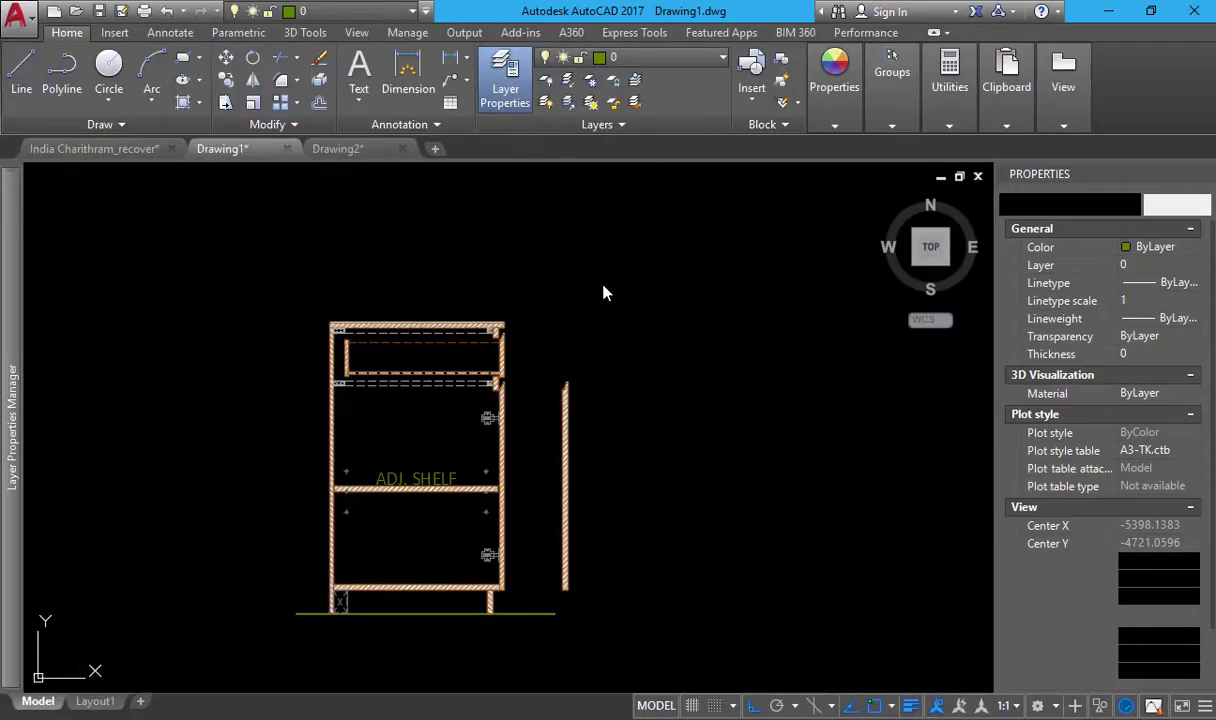
{"action": "mouse_move", "coordinate": [12, 400]}
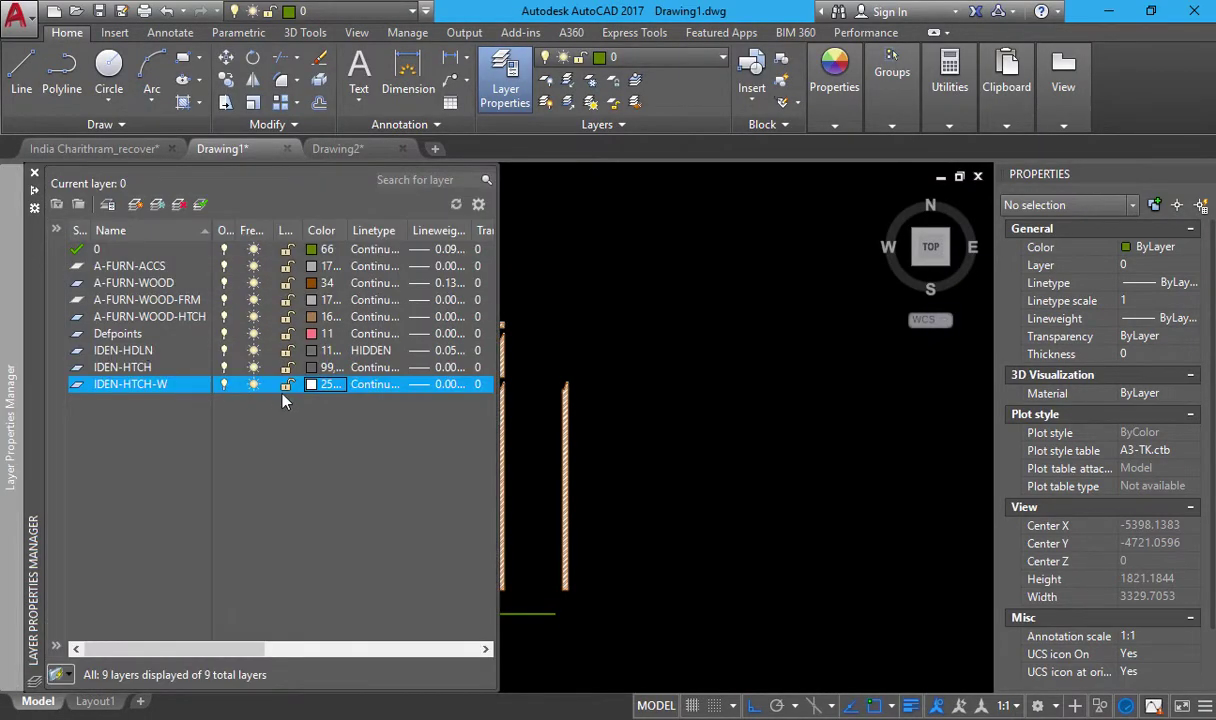
{"action": "scroll", "coordinate": [551, 399], "scroll_direction": "up", "scroll_amount": 3}
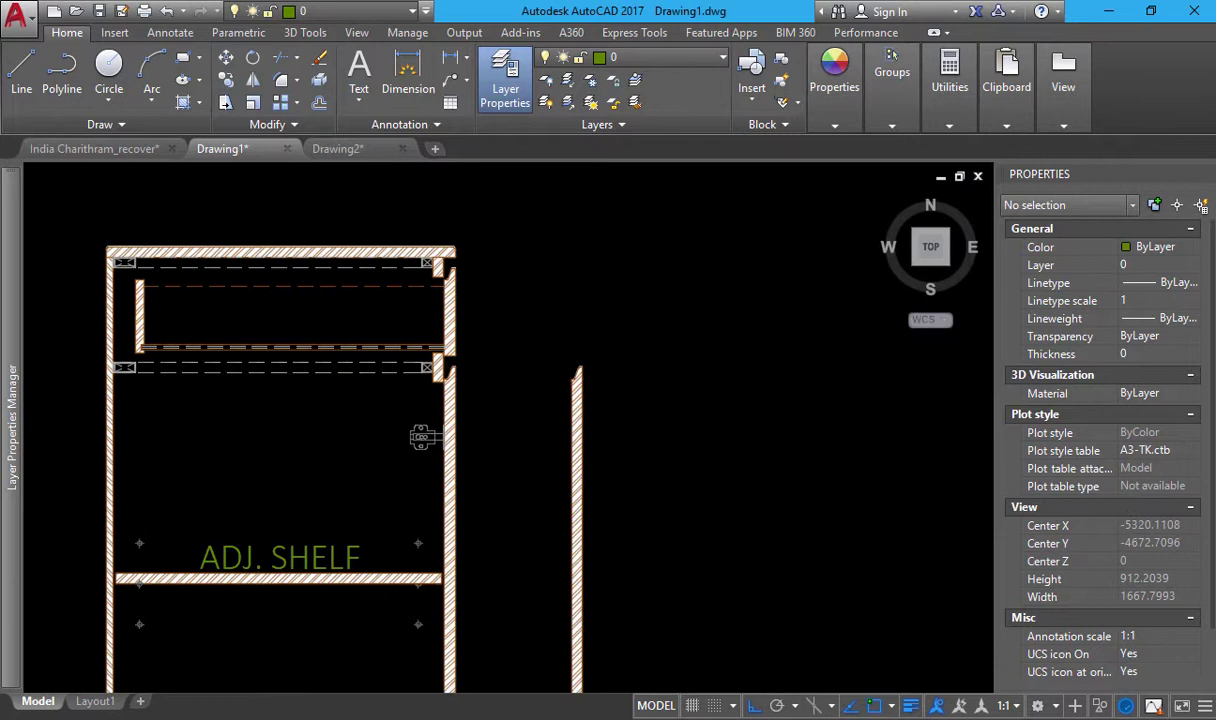
{"action": "scroll", "coordinate": [575, 397], "scroll_direction": "up", "scroll_amount": 5}
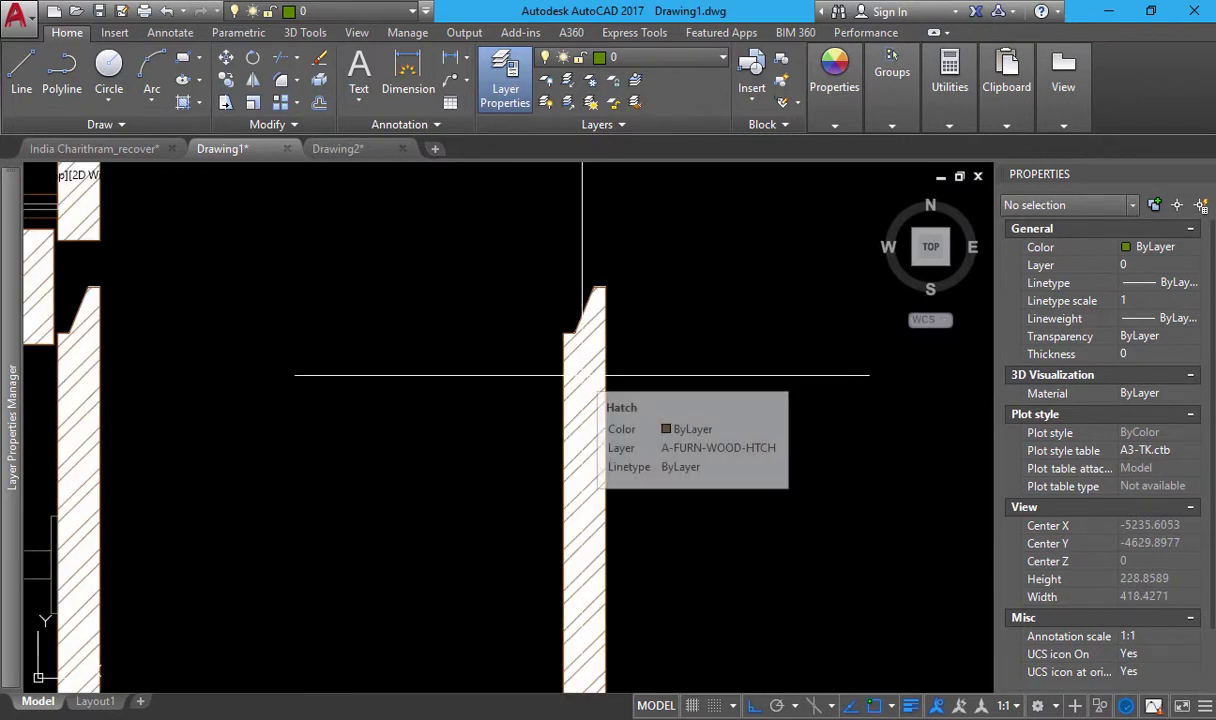
Set the door panel hatch's lineweight to 0.00.
{"action": "left_click", "coordinate": [570, 375]}
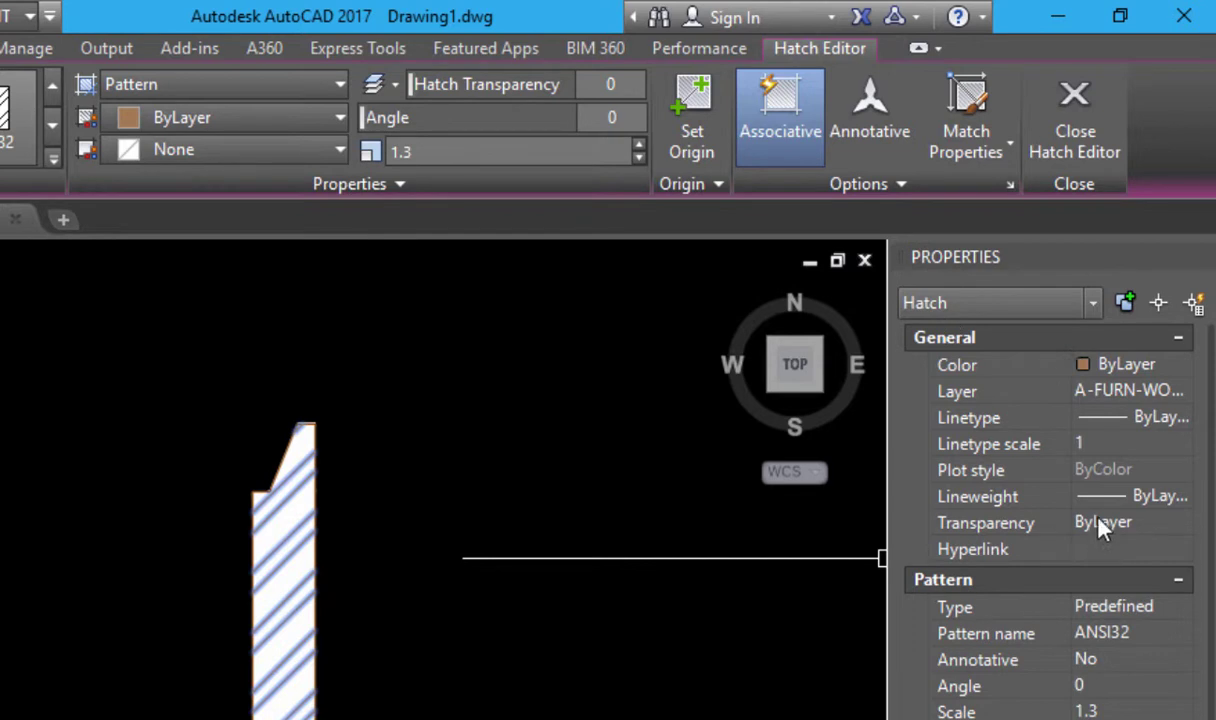
{"action": "left_click", "coordinate": [1182, 496]}
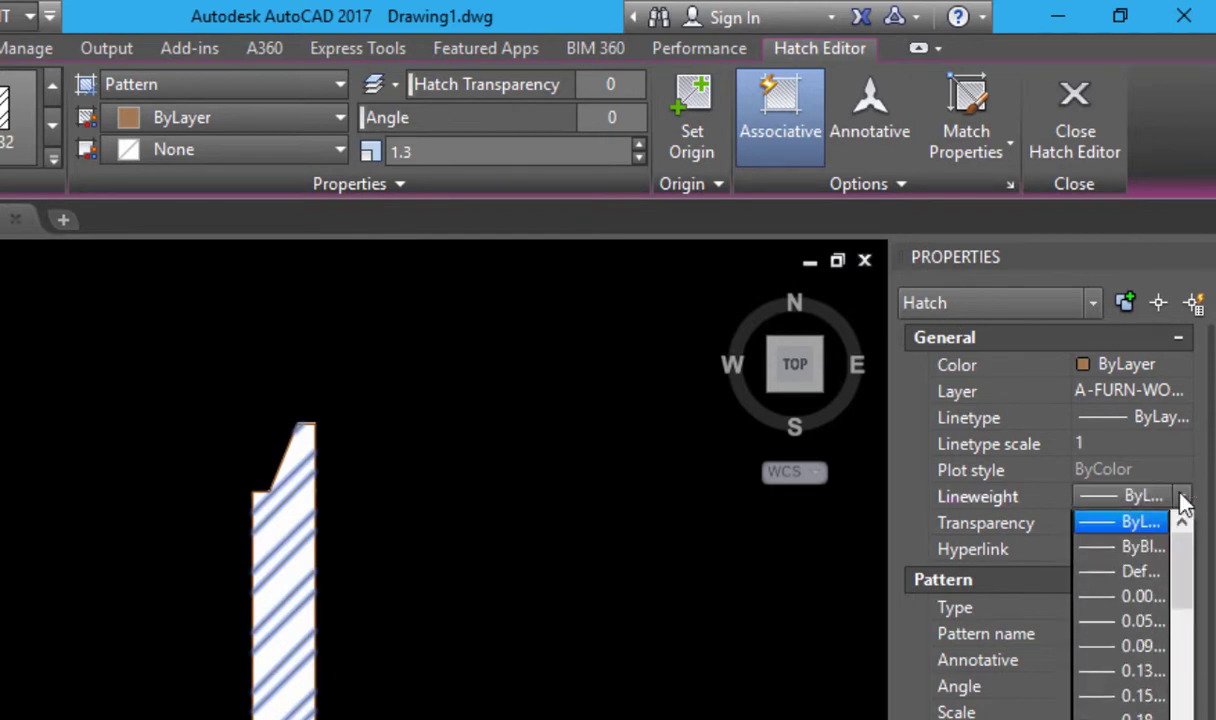
{"action": "left_click", "coordinate": [1150, 596]}
{"action": "key", "text": "Escape"}
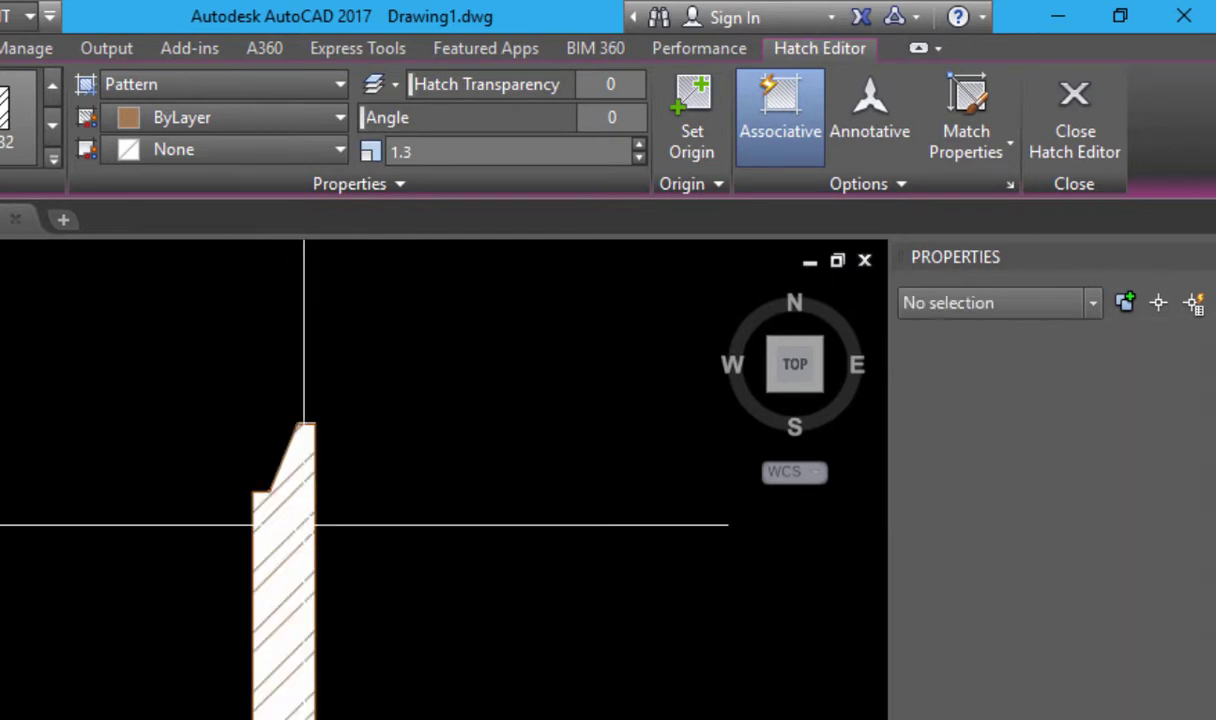
Set the door panel outline polyline's lineweight to 0.13.
{"action": "left_click", "coordinate": [317, 521]}
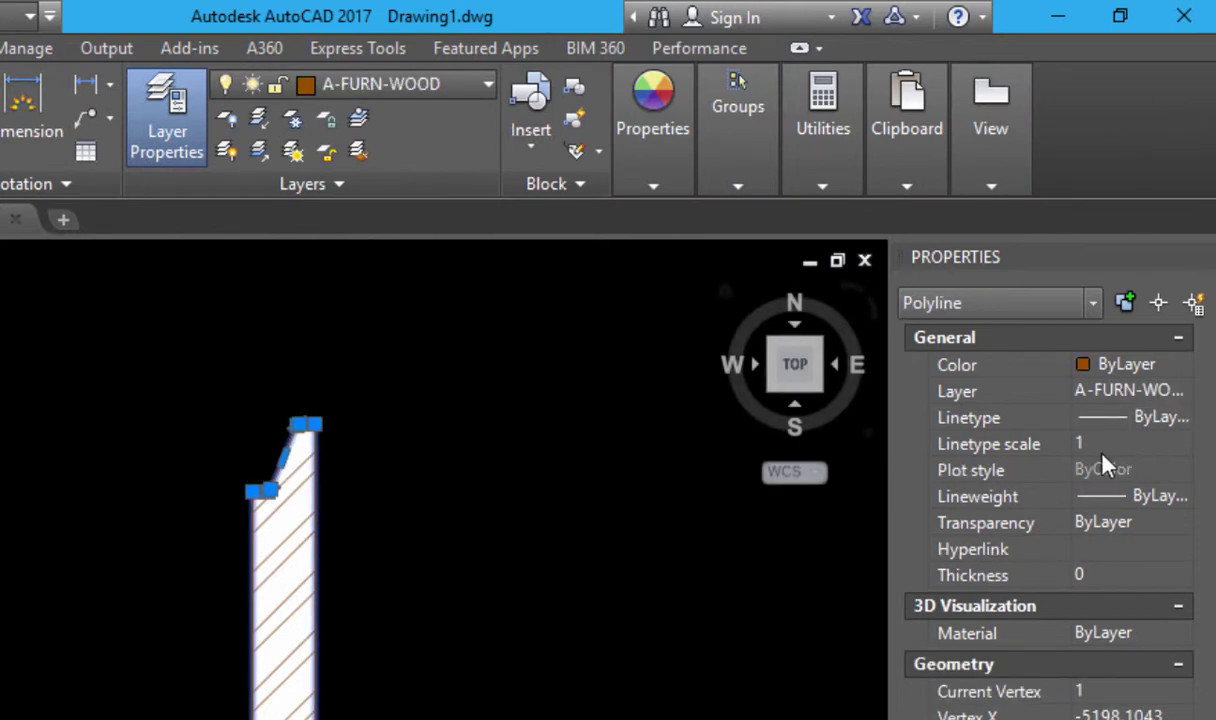
{"action": "left_click", "coordinate": [1141, 500]}
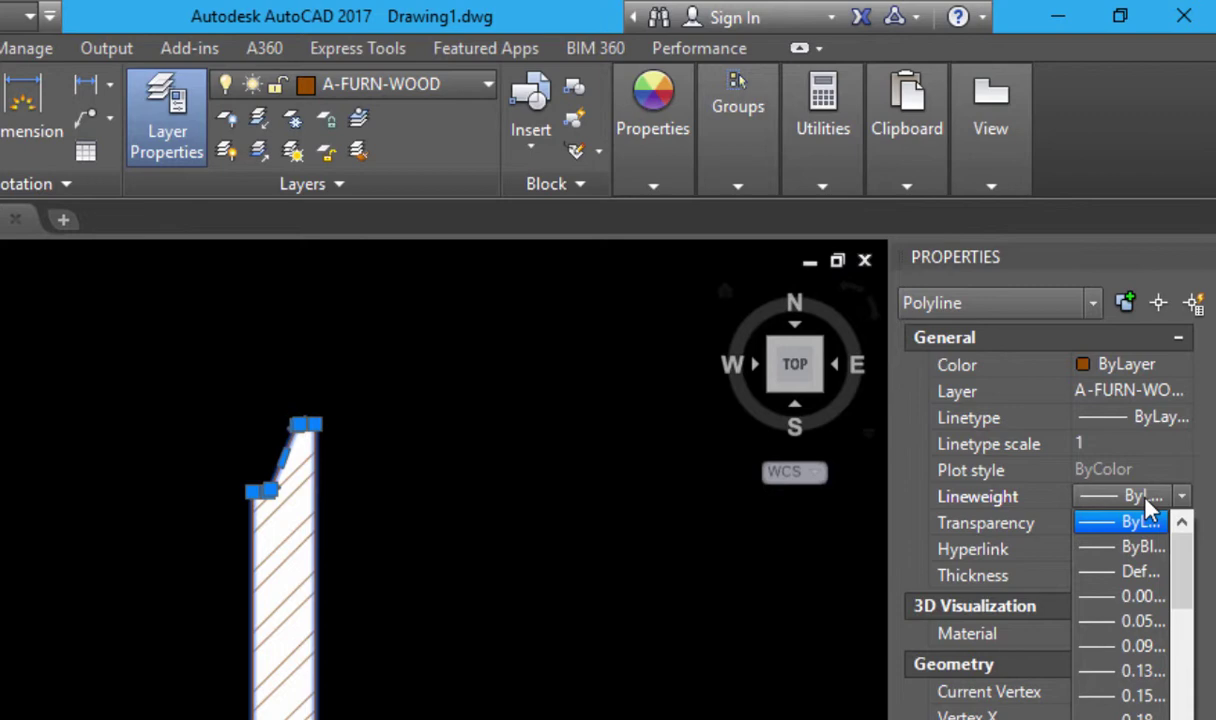
{"action": "left_click", "coordinate": [1140, 672]}
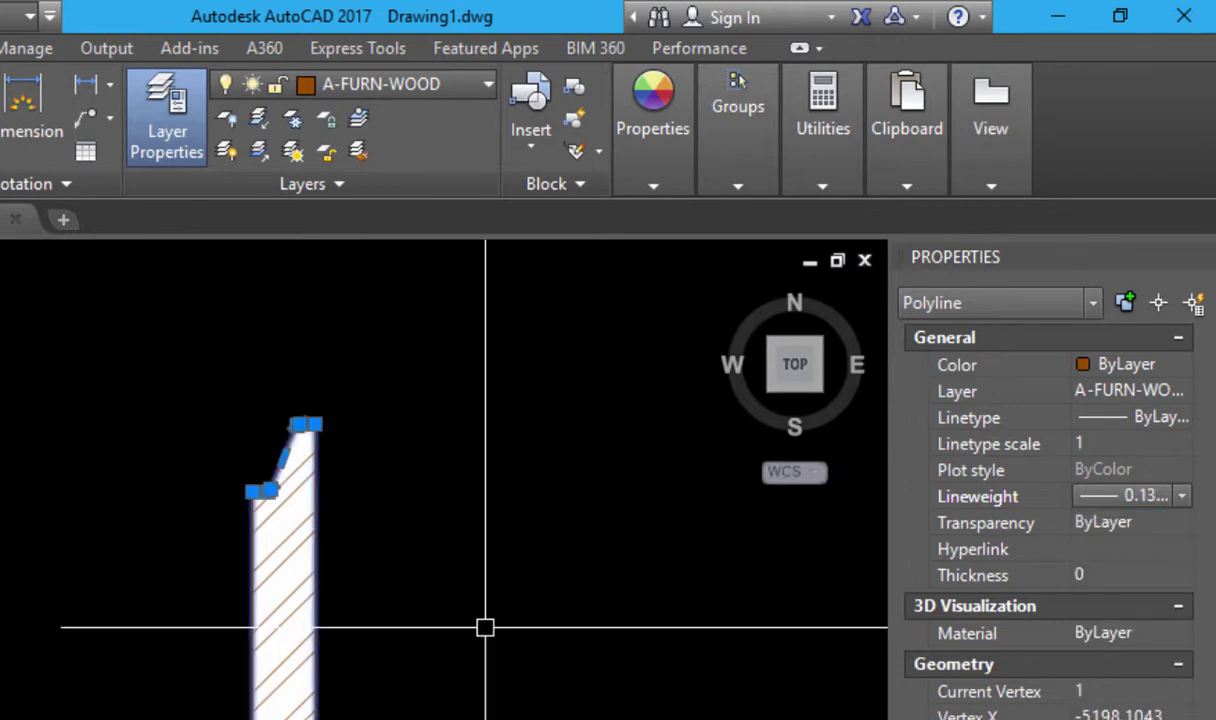
{"action": "key", "text": "Escape"}
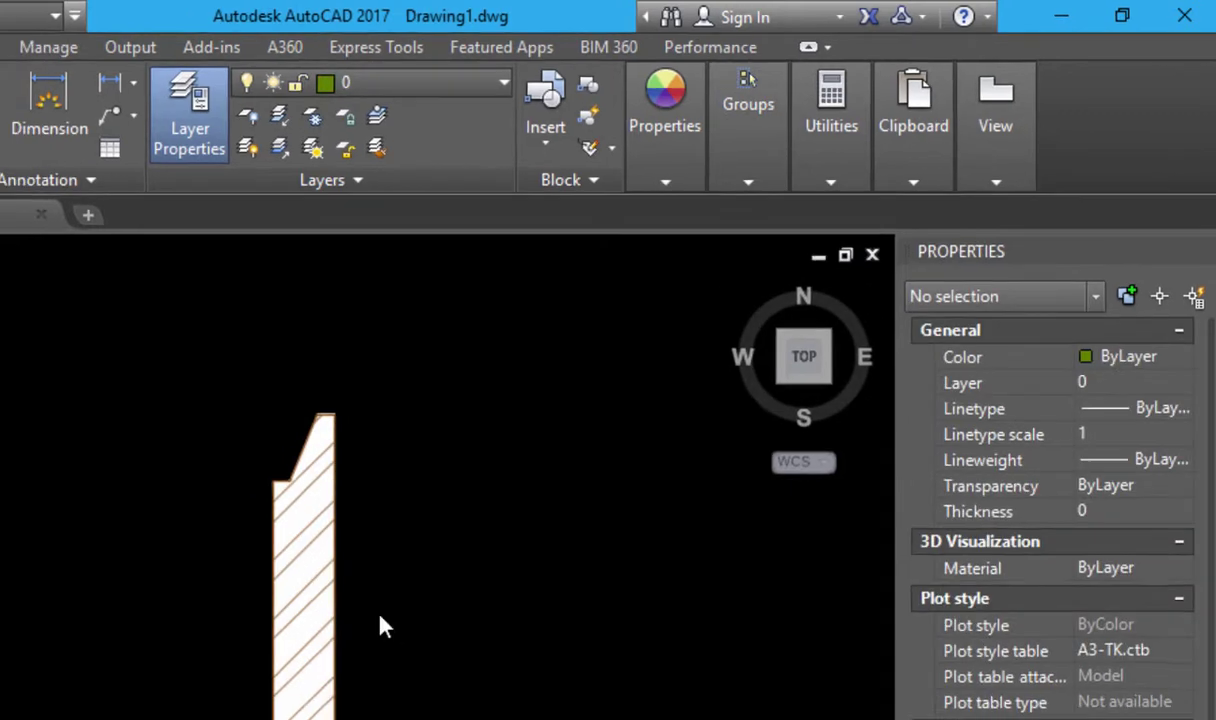
Plot a window around the cabinet and preview the resulting PDF sheet.
{"action": "key", "text": "ctrl+p"}
{"action": "left_click", "coordinate": [293, 478]}
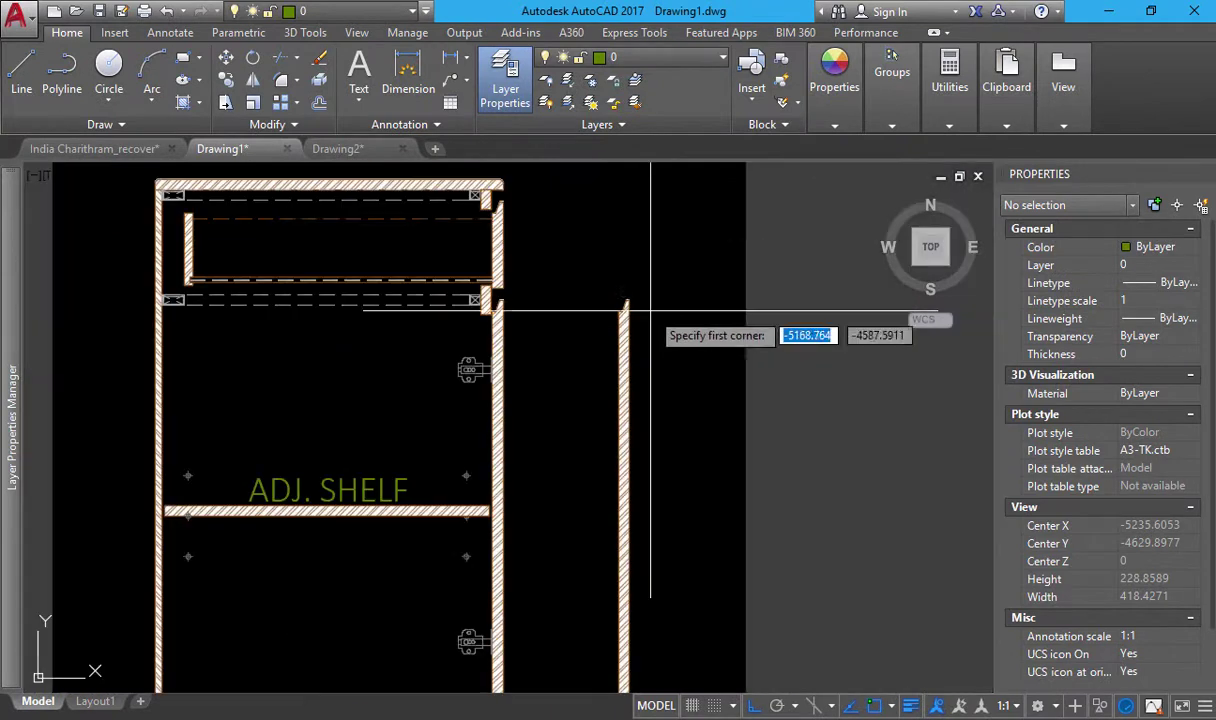
{"action": "scroll", "coordinate": [650, 310], "scroll_direction": "down", "scroll_amount": 3}
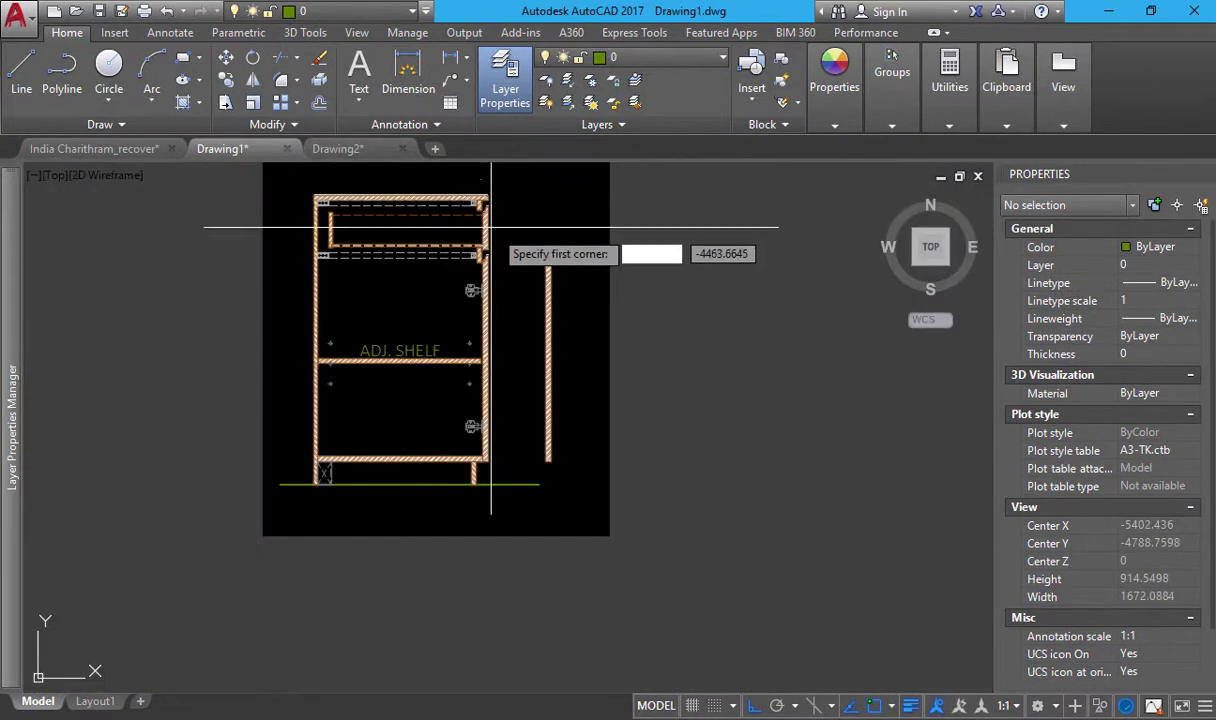
{"action": "left_click", "coordinate": [400, 268]}
{"action": "left_click", "coordinate": [383, 520]}
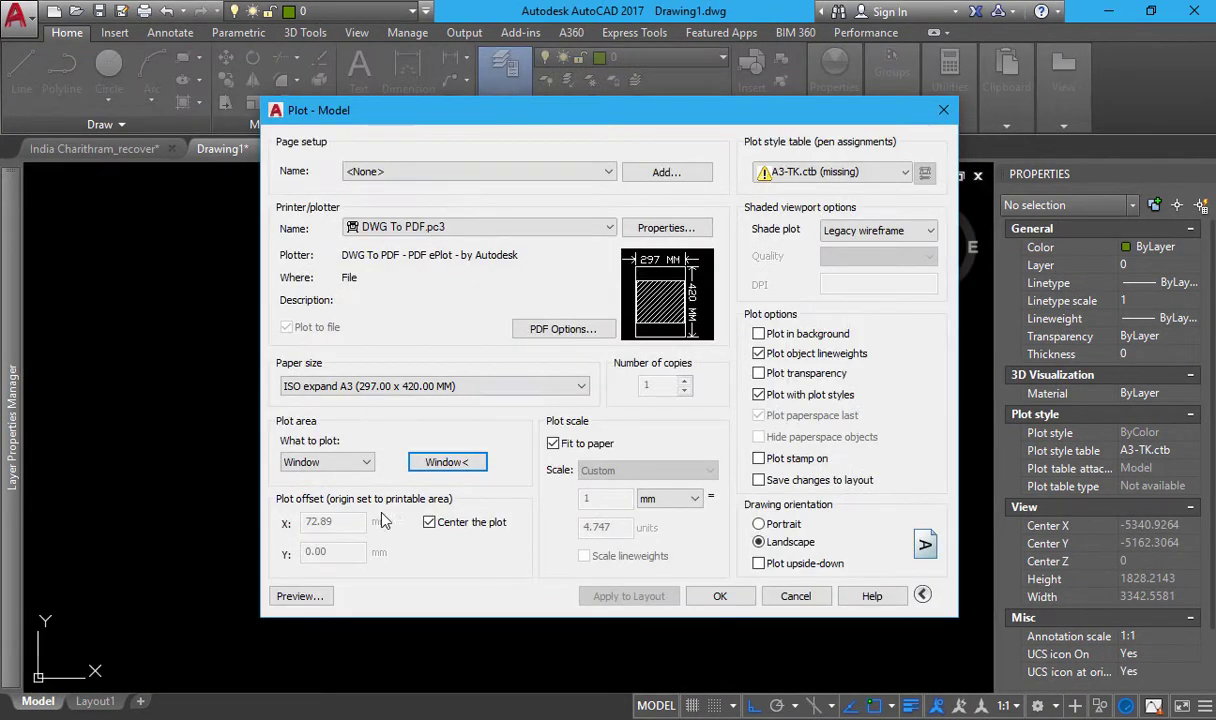
{"action": "left_click", "coordinate": [300, 596]}
{"action": "scroll", "coordinate": [745, 280], "scroll_direction": "up", "scroll_amount": 5}
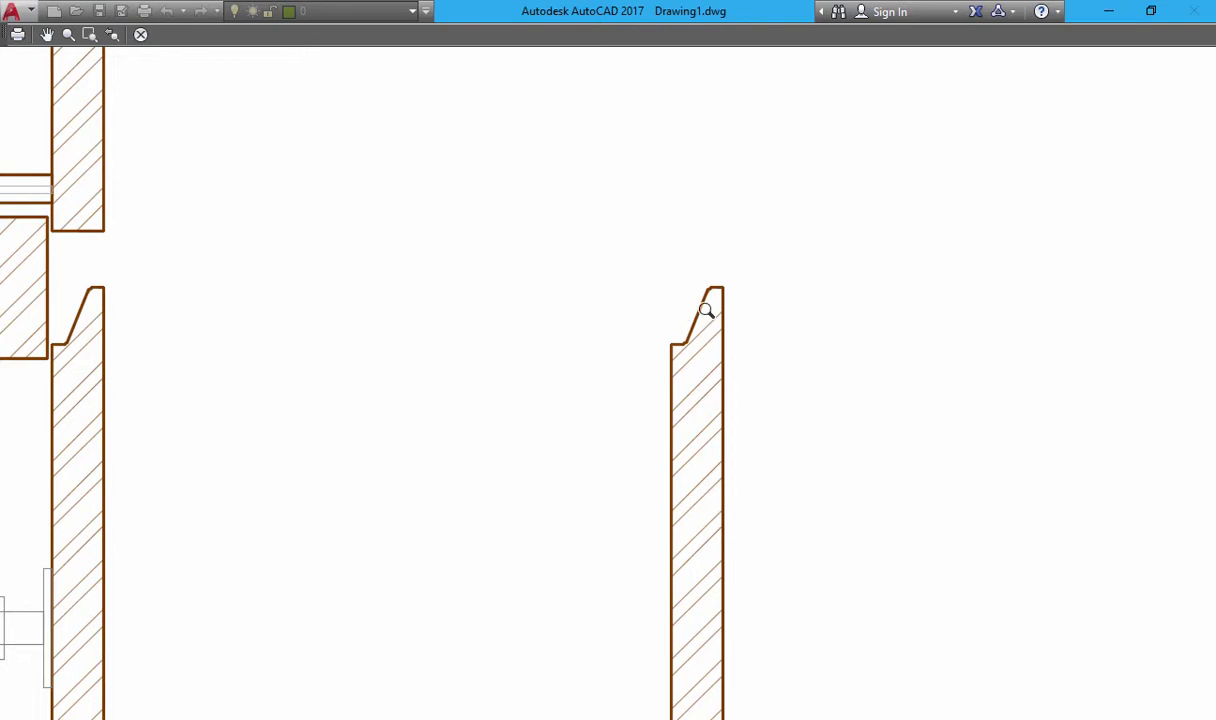
{"action": "key", "text": "Escape"}
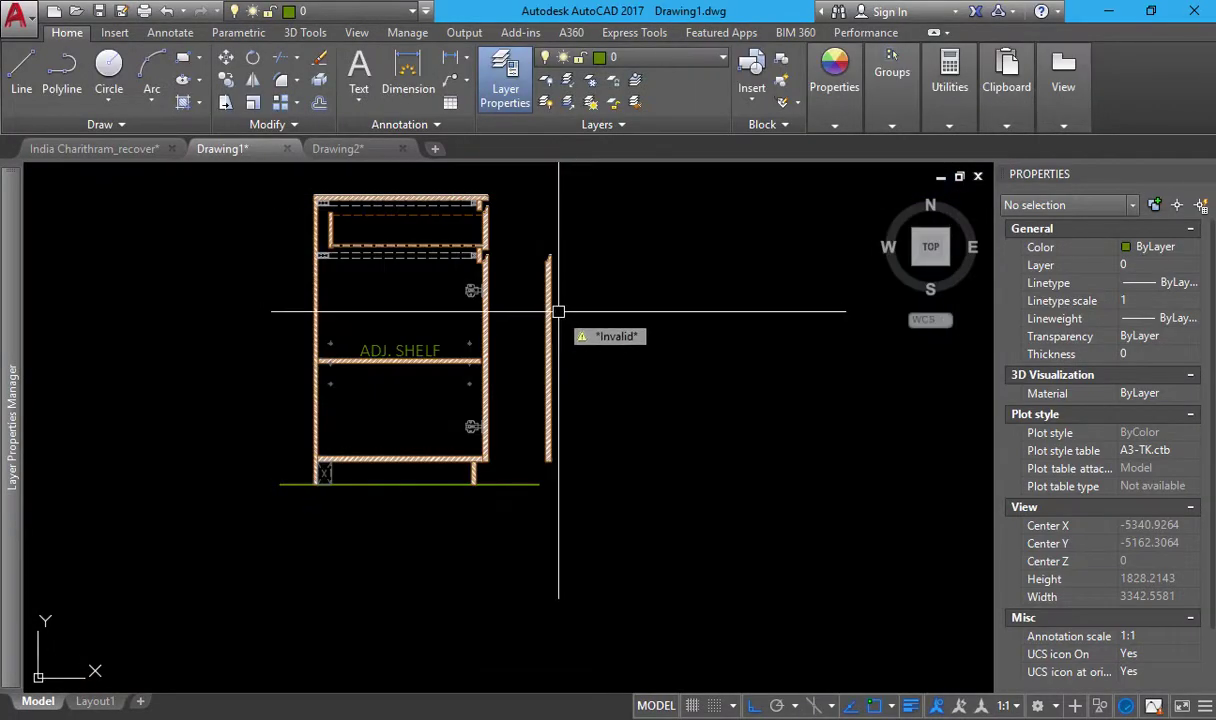
{"action": "scroll", "coordinate": [500, 240], "scroll_direction": "up", "scroll_amount": 3}
Give layers A-FURN-ACCS through IDEN-HTCH-W Default lineweight and colour 250.
{"action": "mouse_move", "coordinate": [5, 197]}
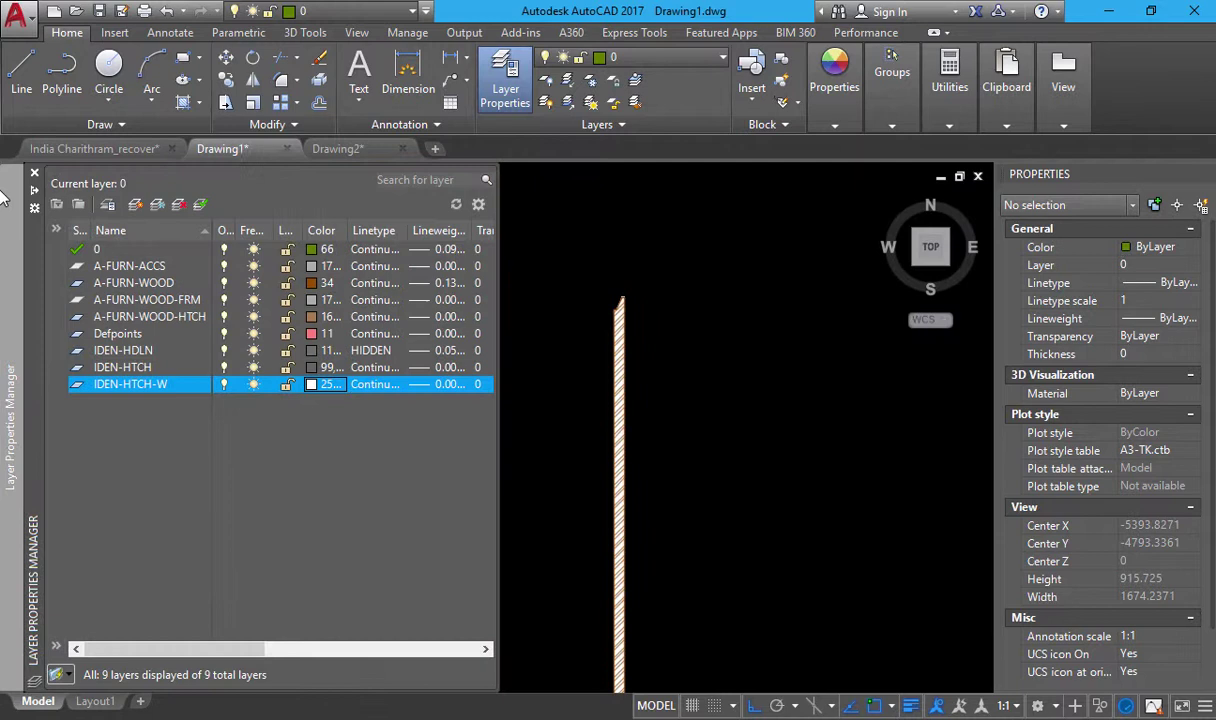
{"action": "left_click", "coordinate": [200, 266]}
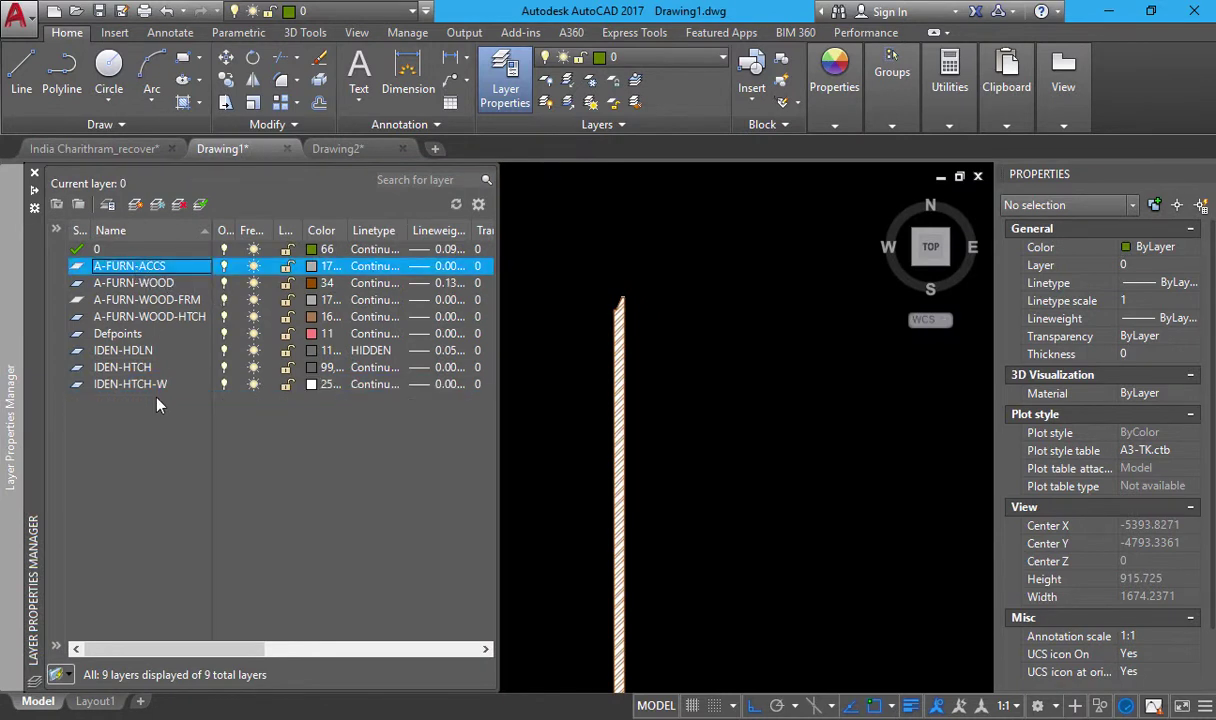
{"action": "left_click", "coordinate": [147, 388], "text": "shift"}
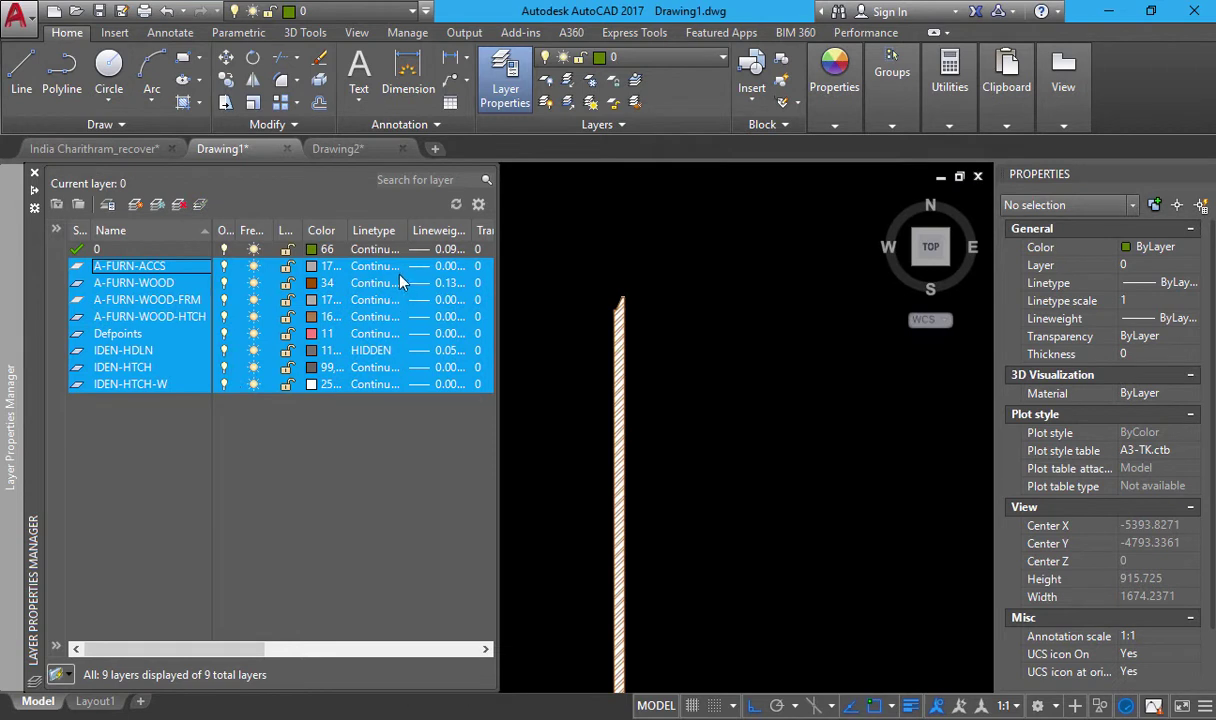
{"action": "left_click", "coordinate": [441, 266]}
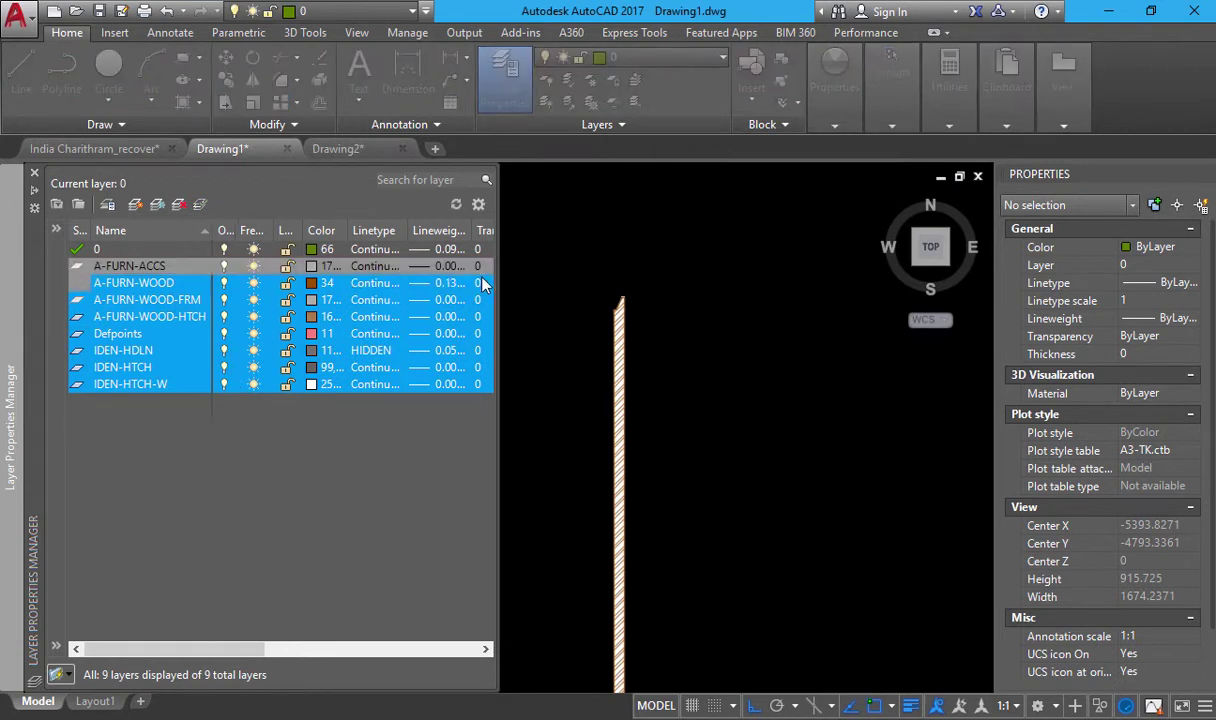
{"action": "left_click", "coordinate": [580, 258]}
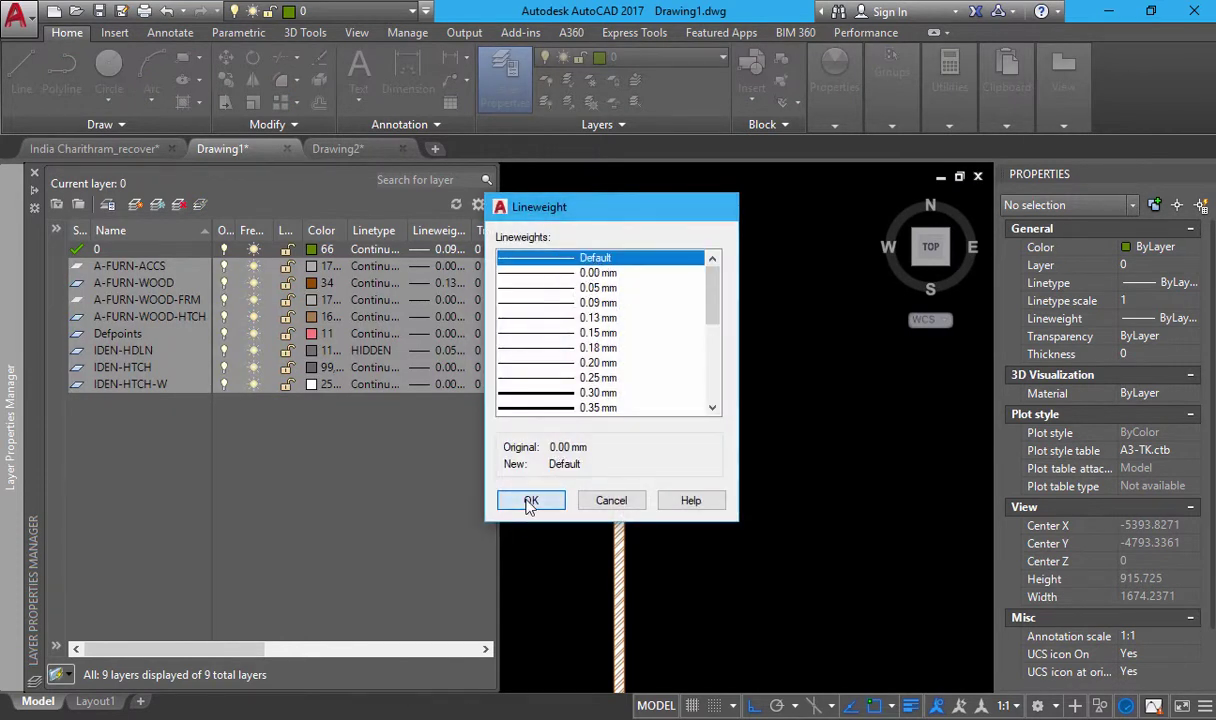
{"action": "left_click", "coordinate": [525, 500]}
{"action": "left_click", "coordinate": [316, 268]}
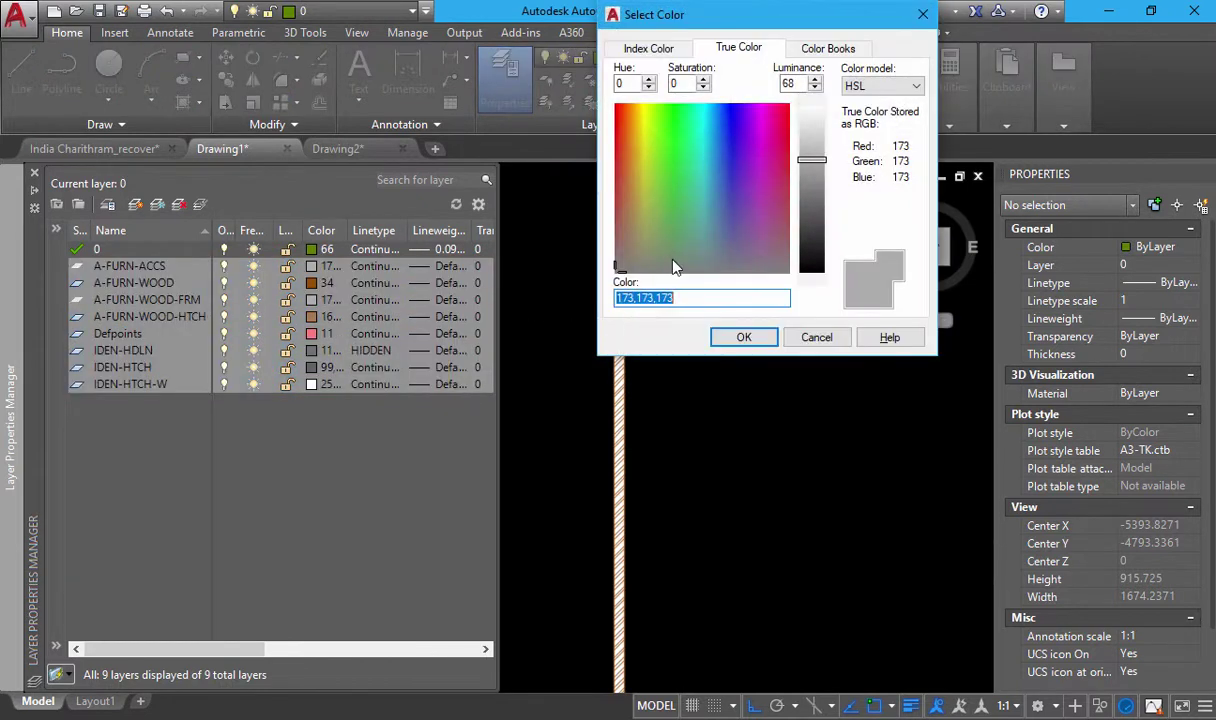
{"action": "left_click", "coordinate": [668, 52]}
{"action": "left_click", "coordinate": [621, 256]}
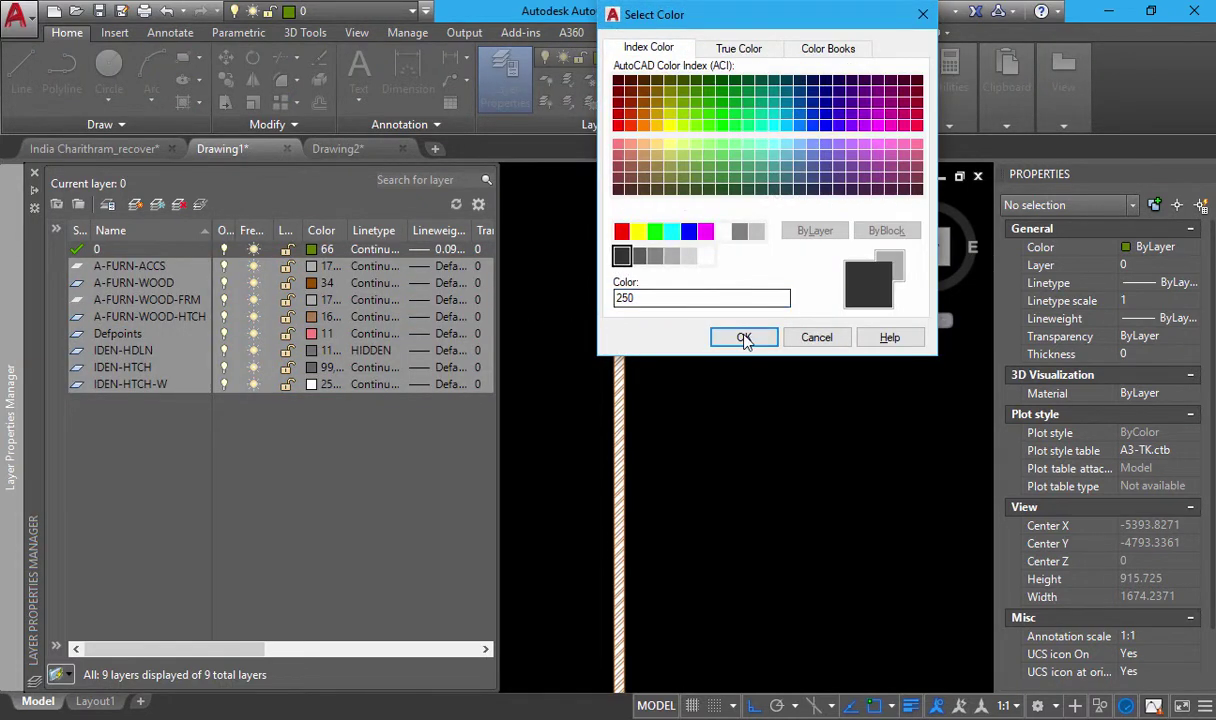
{"action": "left_click", "coordinate": [744, 338]}
Set the IDEN-HTCH-W layer to true-colour white 255,255,255.
{"action": "left_click", "coordinate": [150, 384]}
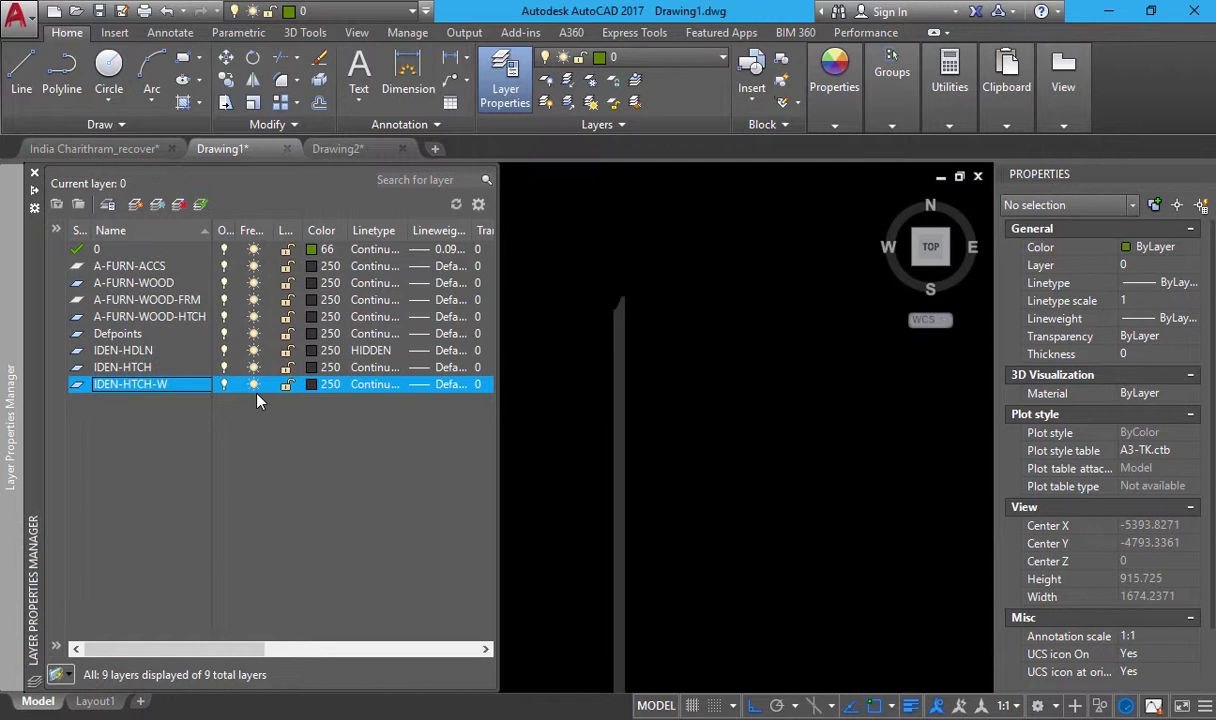
{"action": "left_click", "coordinate": [338, 387]}
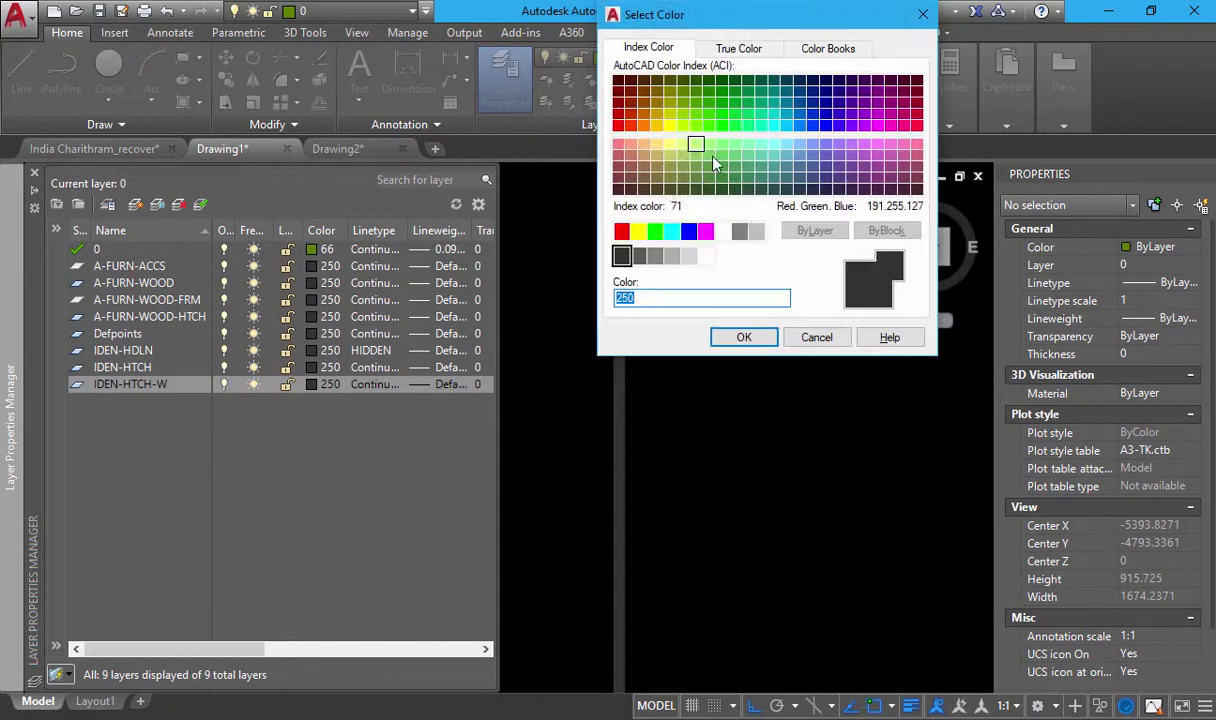
{"action": "left_click", "coordinate": [705, 256]}
{"action": "left_click", "coordinate": [752, 52]}
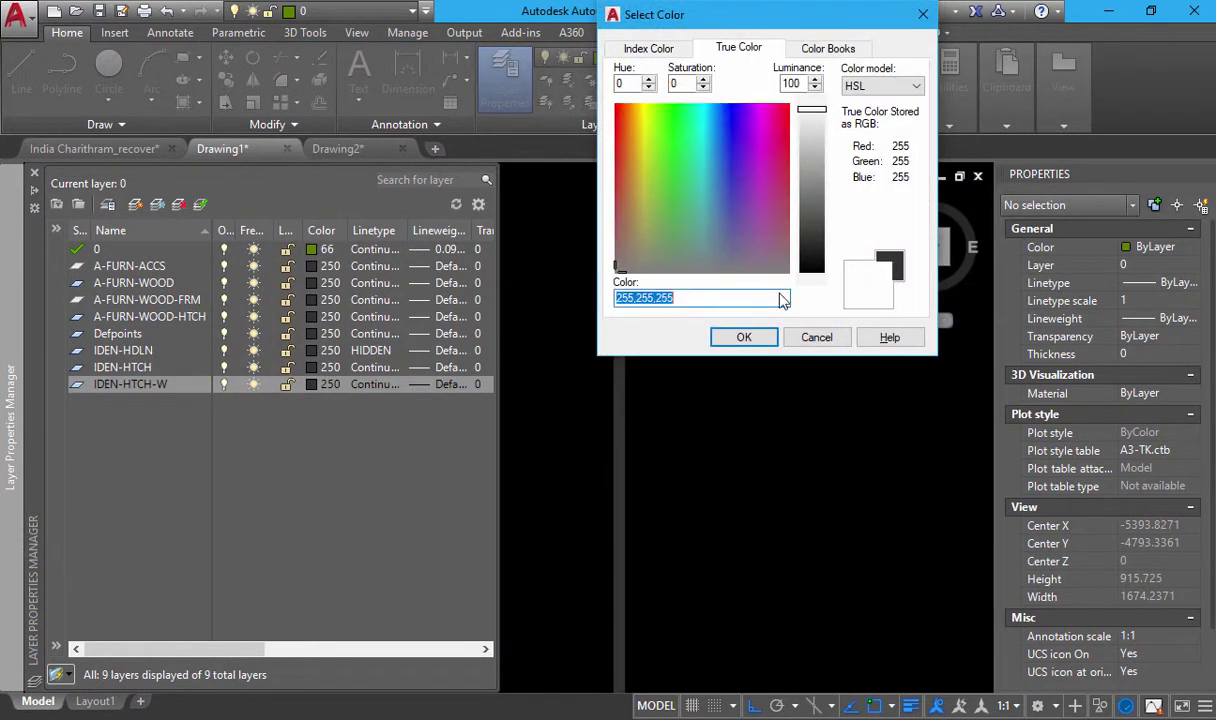
{"action": "left_click", "coordinate": [744, 338]}
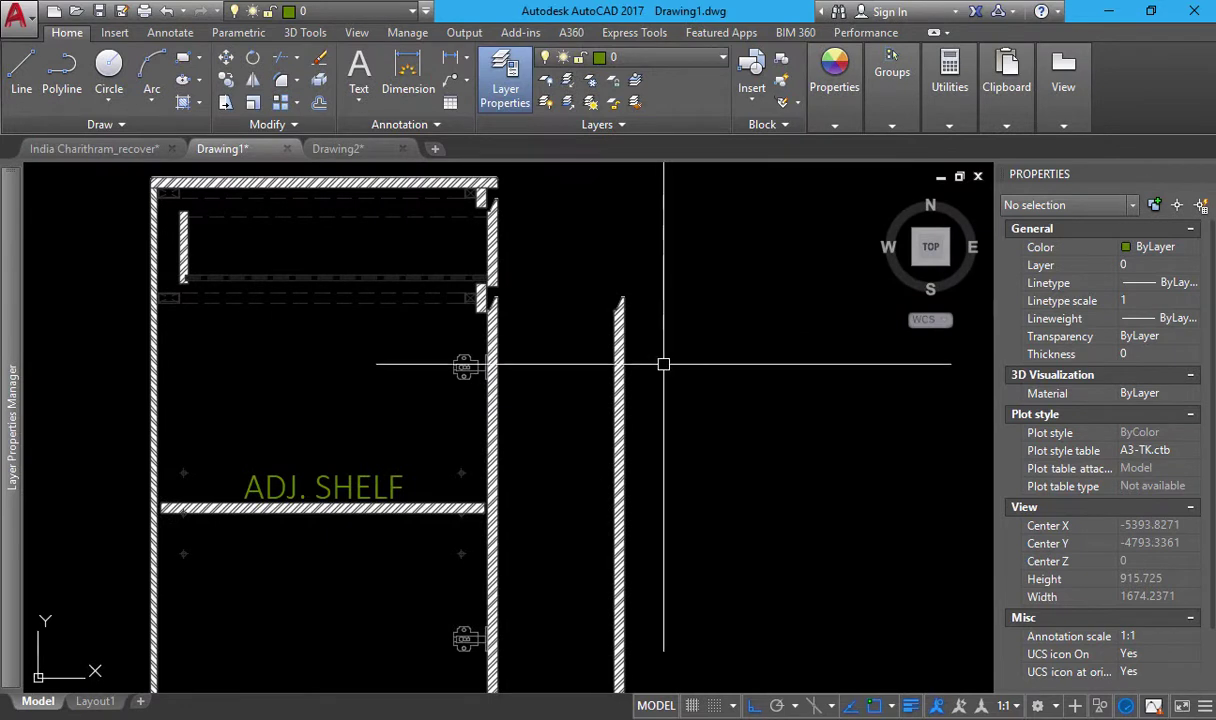
{"action": "mouse_move", "coordinate": [553, 378]}
{"action": "middle_mouse_down"}
{"action": "mouse_move", "coordinate": [589, 386]}
{"action": "mouse_move", "coordinate": [557, 402]}
{"action": "middle_mouse_up"}
Preview the plot to check the new colours and lineweights, then close Snipping Tool without saving.
{"action": "scroll", "coordinate": [586, 355], "scroll_direction": "up", "scroll_amount": 3}
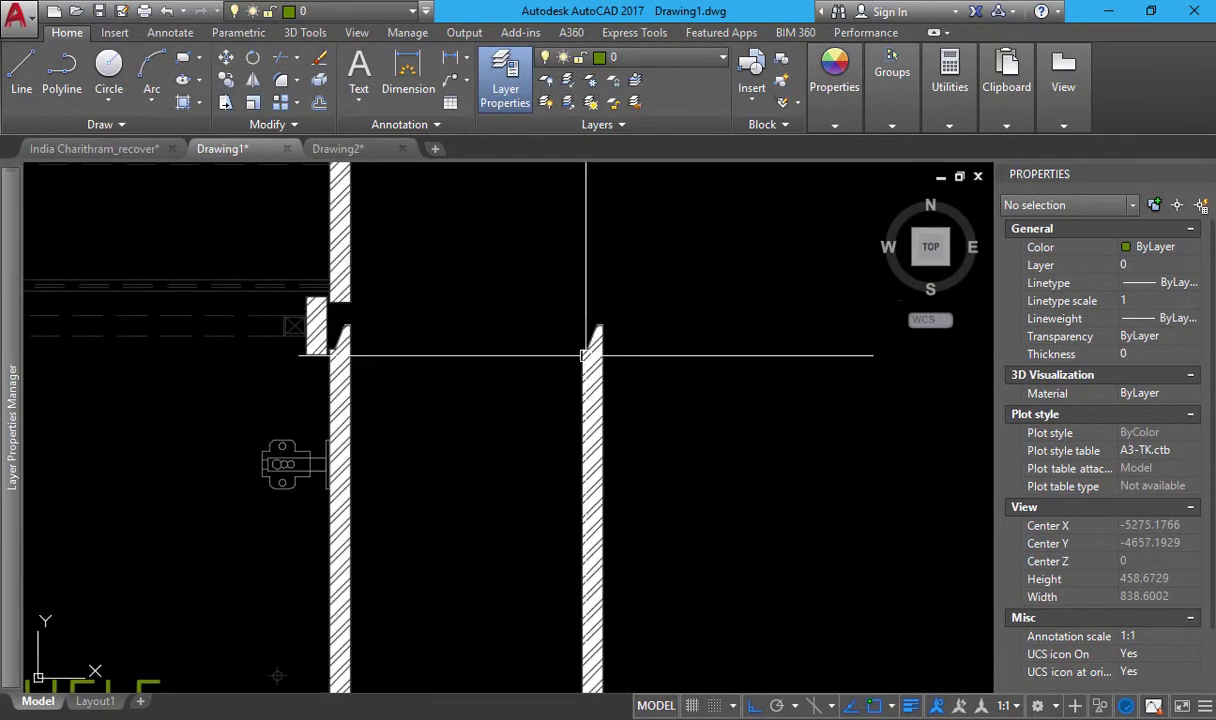
{"action": "key", "text": "ctrl+p"}
{"action": "left_click", "coordinate": [295, 667]}
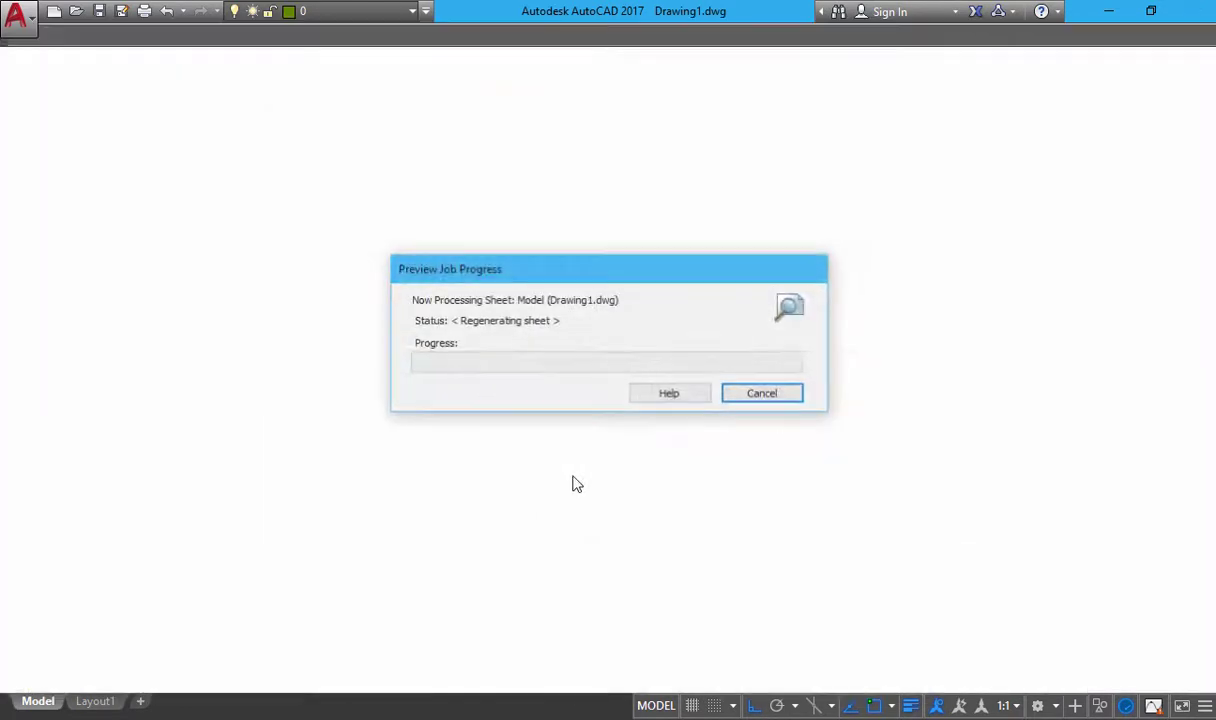
{"action": "scroll", "coordinate": [735, 298], "scroll_direction": "up", "scroll_amount": 5}
{"action": "mouse_move", "coordinate": [628, 356]}
{"action": "middle_mouse_down"}
{"action": "mouse_move", "coordinate": [725, 375]}
{"action": "mouse_move", "coordinate": [745, 503]}
{"action": "middle_mouse_up"}
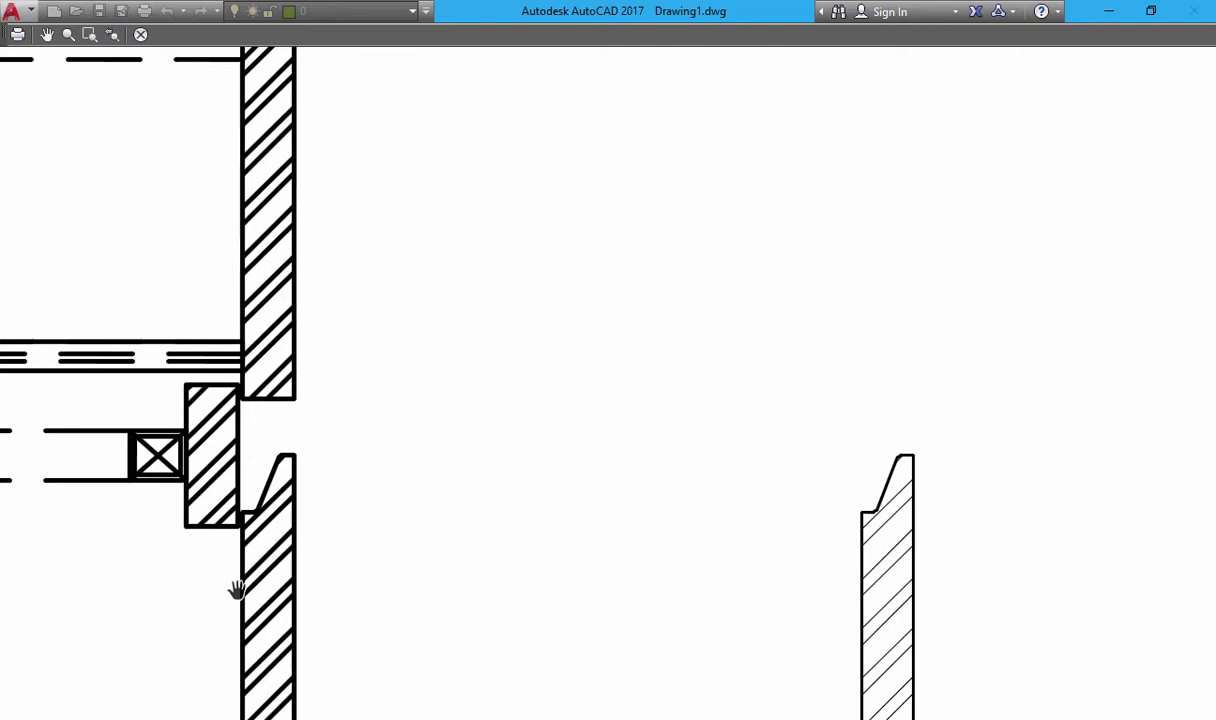
{"action": "middle_click_drag", "start_coordinate": [290, 558], "coordinate": [332, 626]}
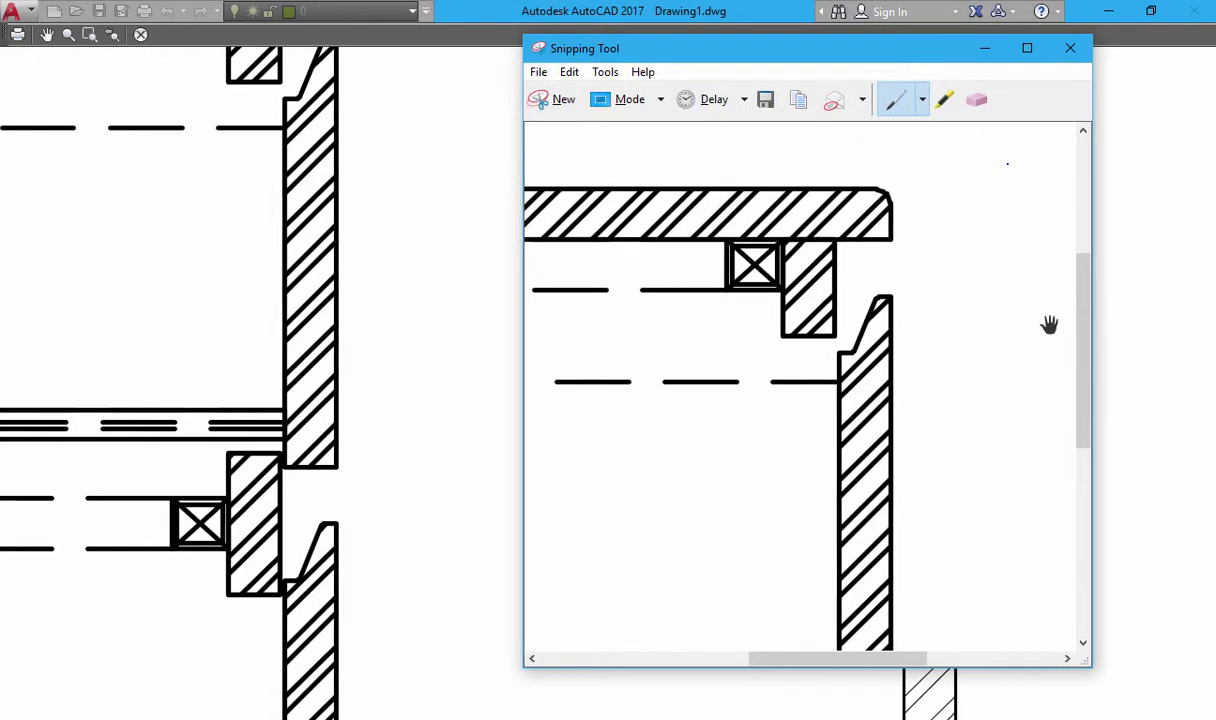
{"action": "left_click", "coordinate": [1070, 48]}
{"action": "left_click", "coordinate": [884, 370]}
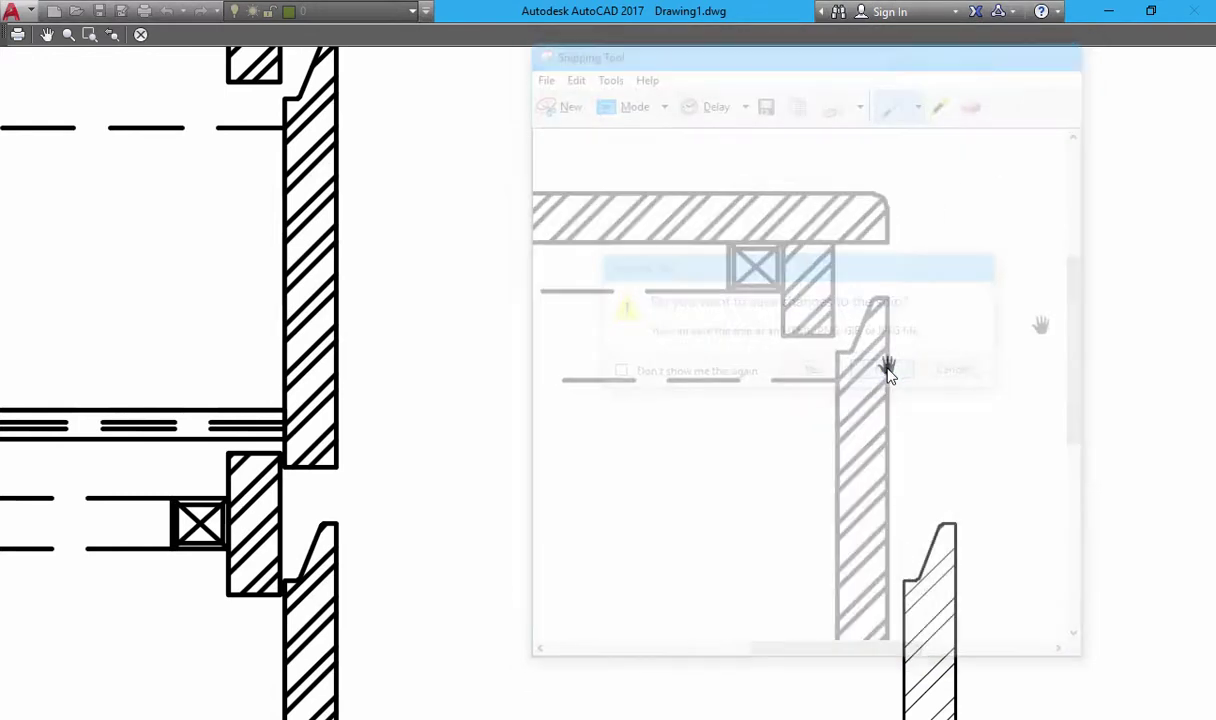
Exit the preview and Plot dialog and centre the view on the right-hand door panel.
{"action": "key", "text": "Escape"}
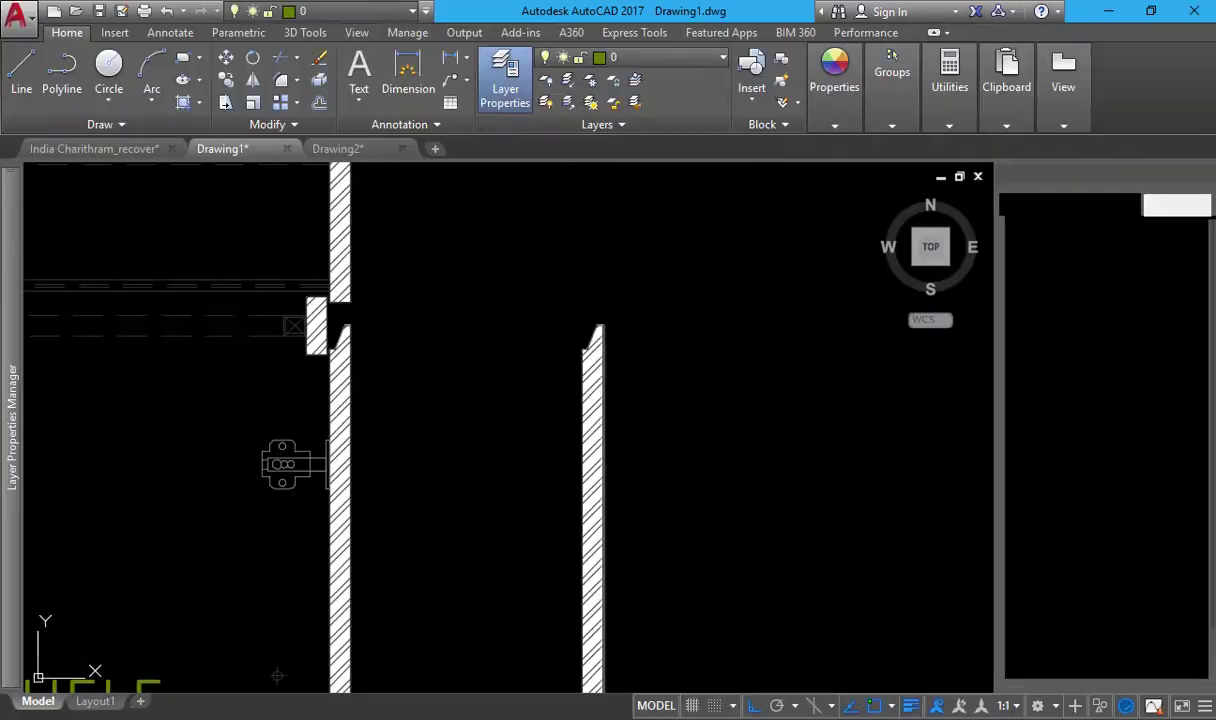
{"action": "key", "text": "Escape"}
{"action": "middle_click_drag", "start_coordinate": [354, 296], "coordinate": [485, 328]}
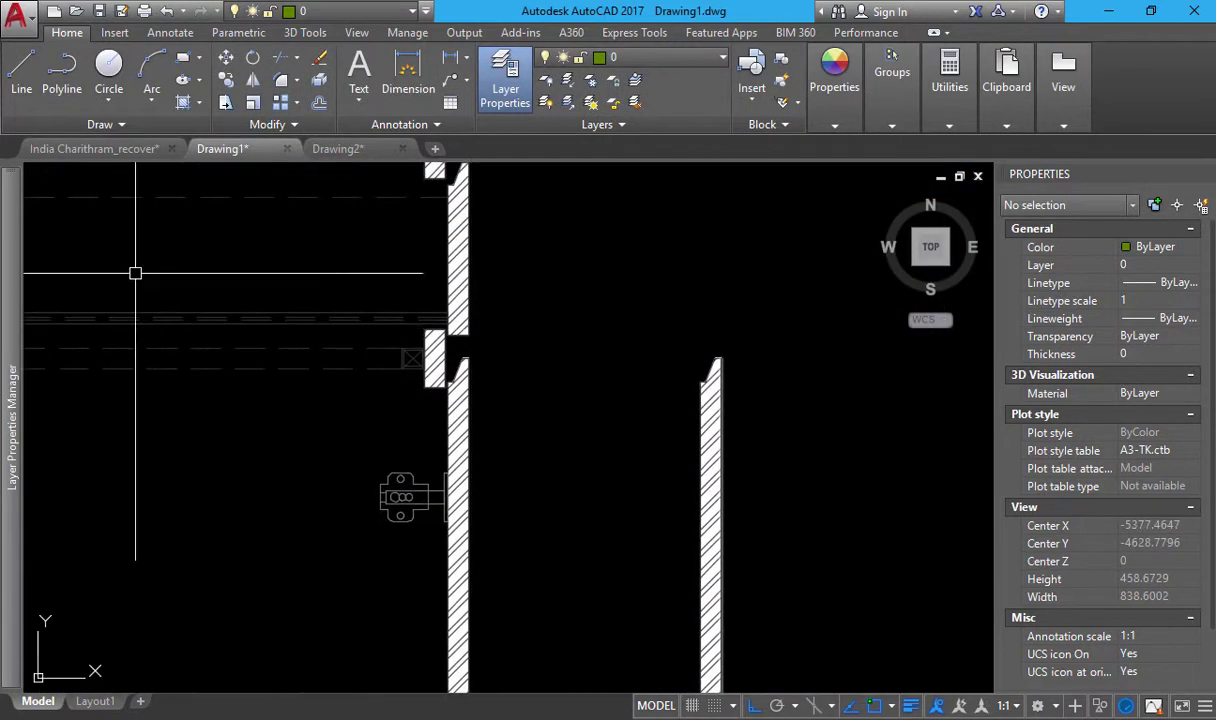
{"action": "middle_click_drag", "start_coordinate": [756, 392], "coordinate": [660, 361]}
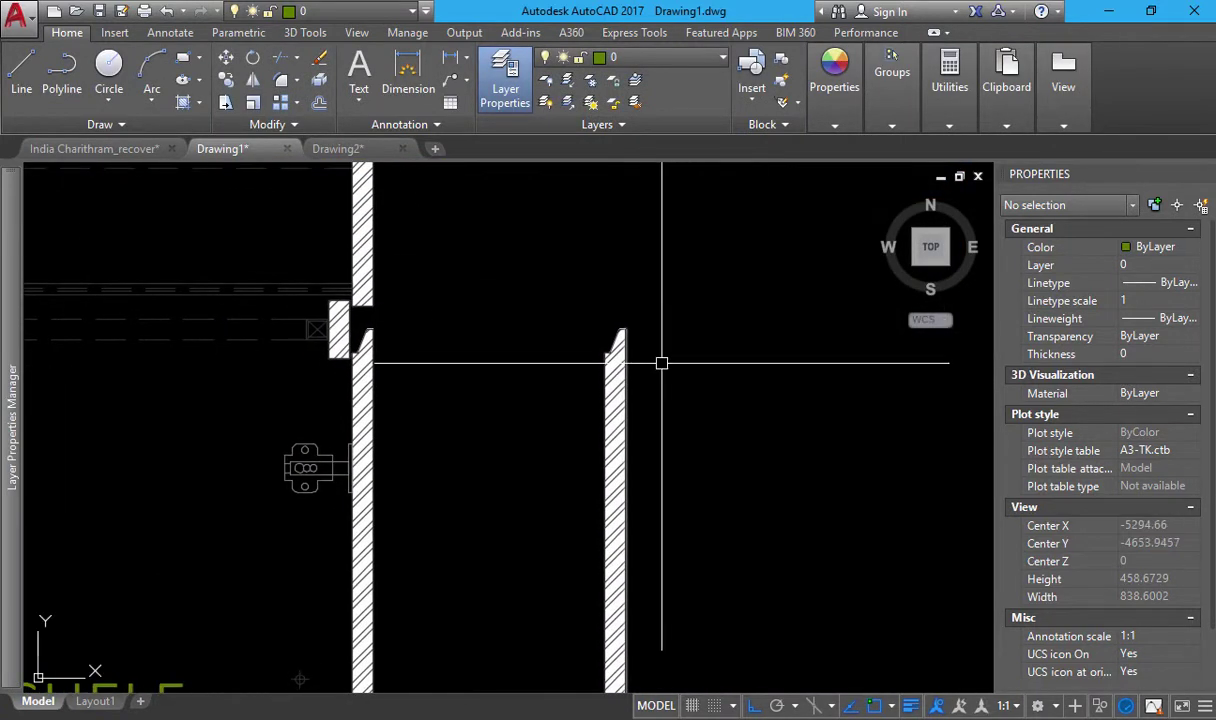
{"action": "scroll", "coordinate": [630, 356], "scroll_direction": "up", "scroll_amount": 3}
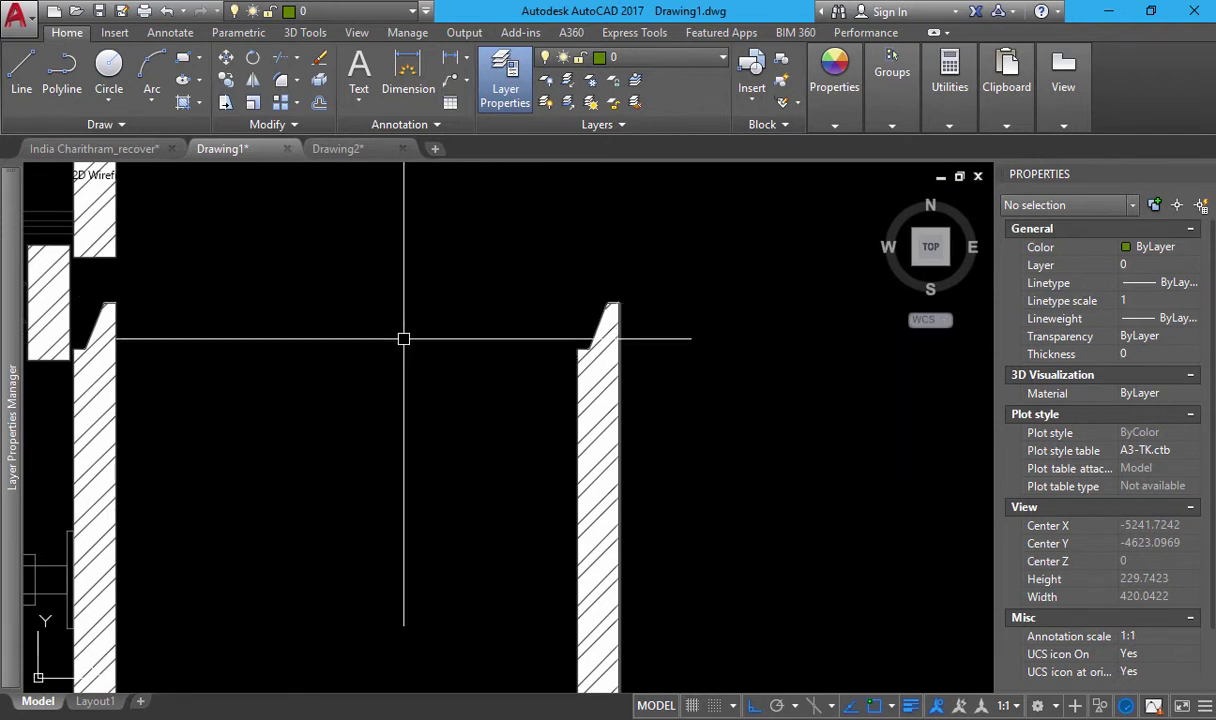
{"action": "middle_click_drag", "start_coordinate": [323, 321], "coordinate": [551, 359]}
Change the A-FURN-ACCS layer colour to 25, then correct it to light grey 253.
{"action": "mouse_move", "coordinate": [10, 287]}
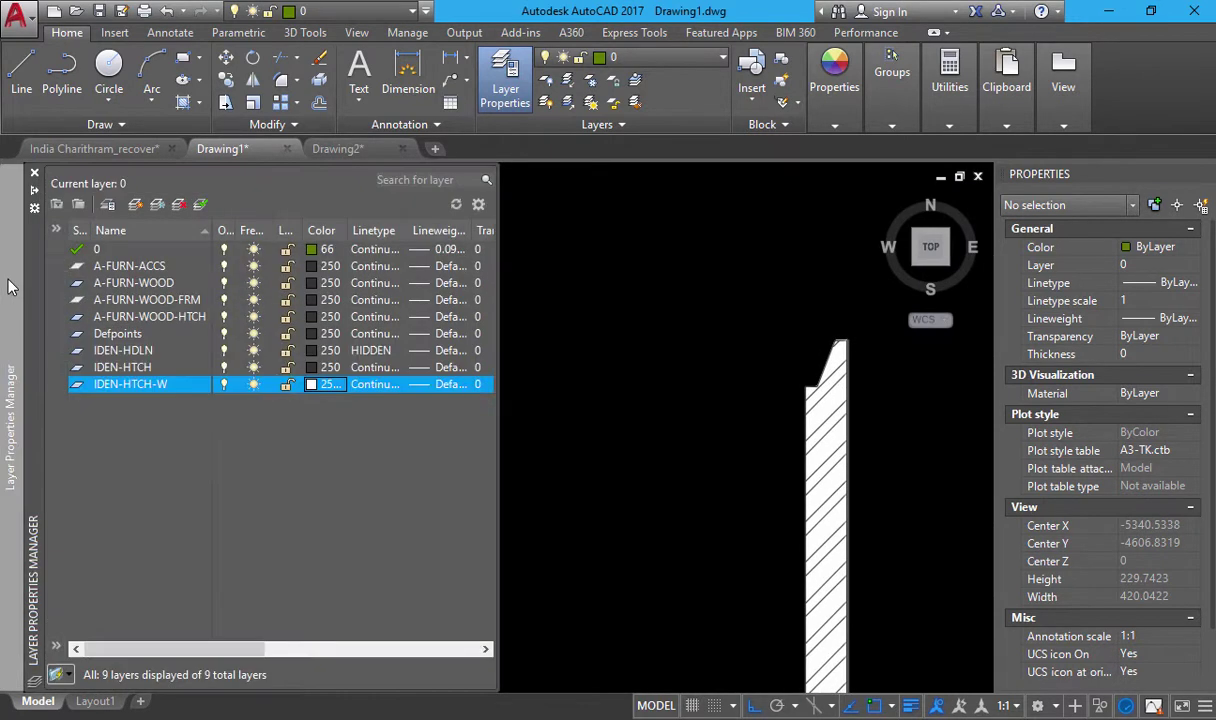
{"action": "left_click", "coordinate": [318, 266]}
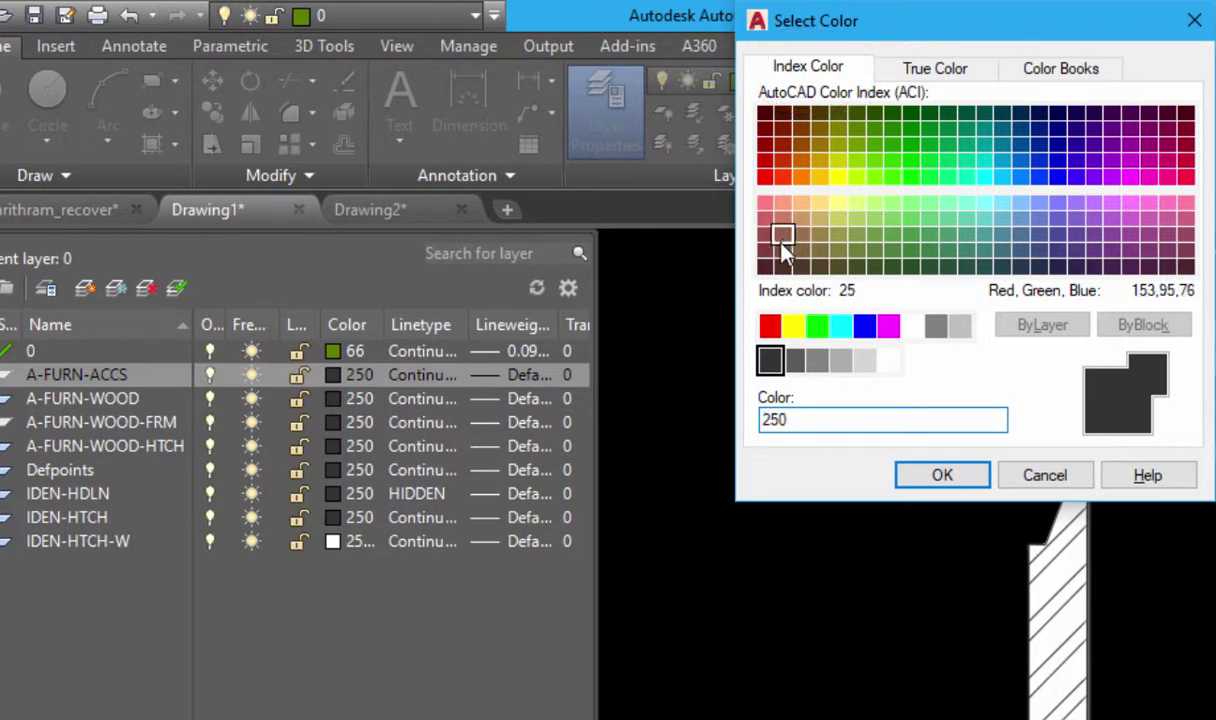
{"action": "left_click", "coordinate": [782, 234]}
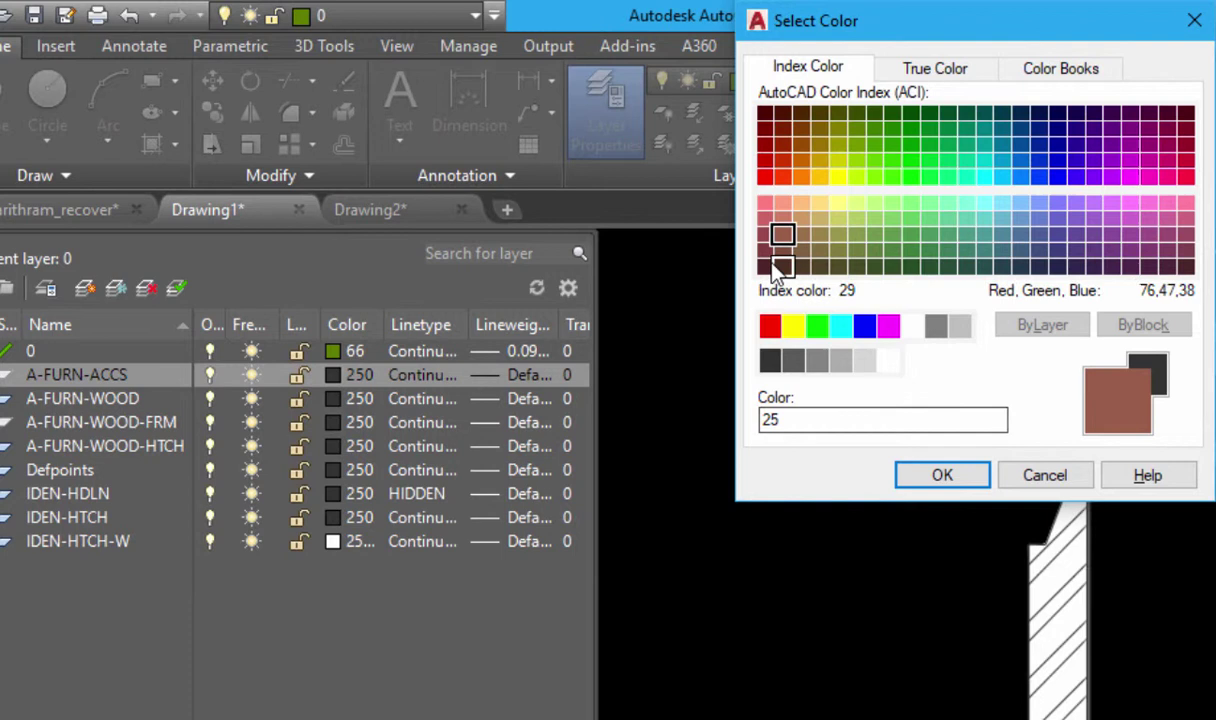
{"action": "left_click", "coordinate": [962, 476]}
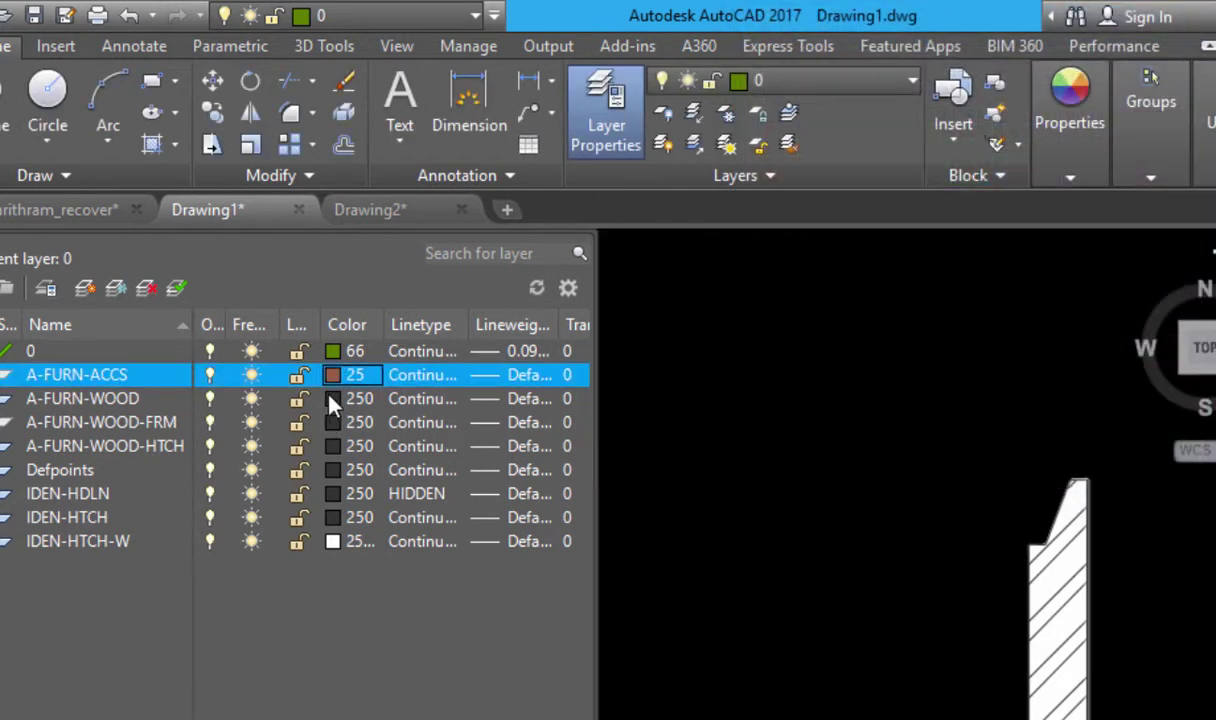
{"action": "left_click", "coordinate": [329, 377]}
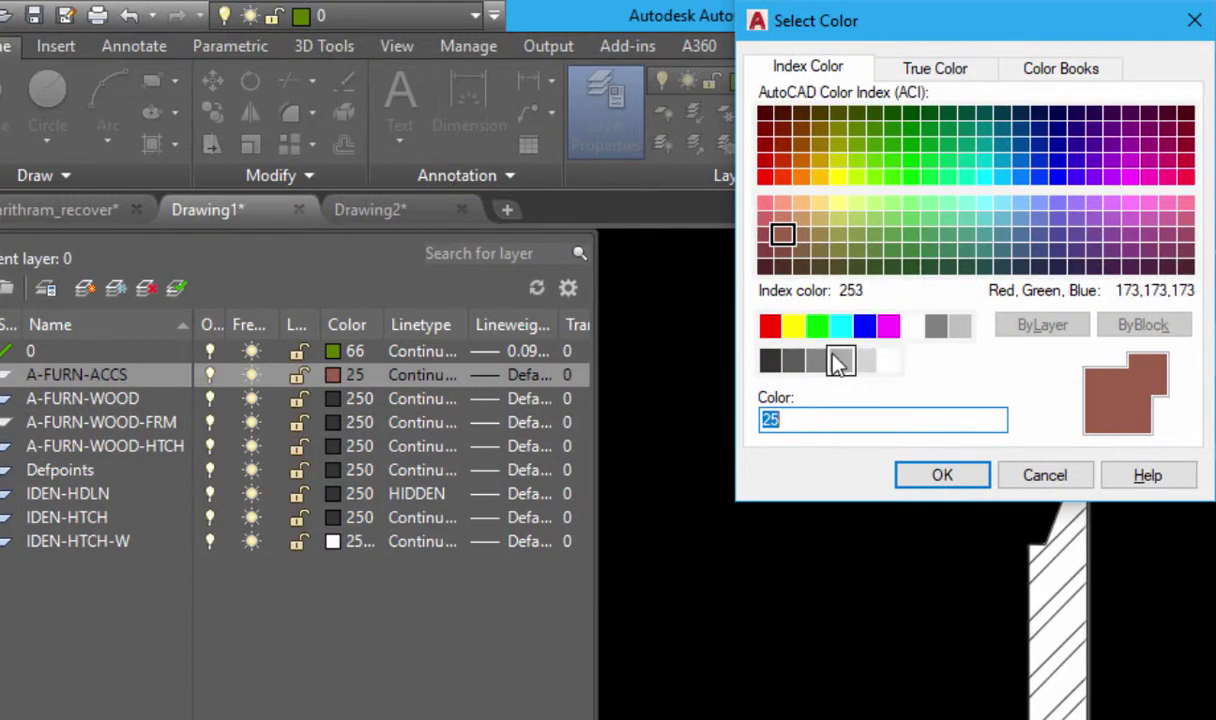
{"action": "left_click", "coordinate": [840, 360]}
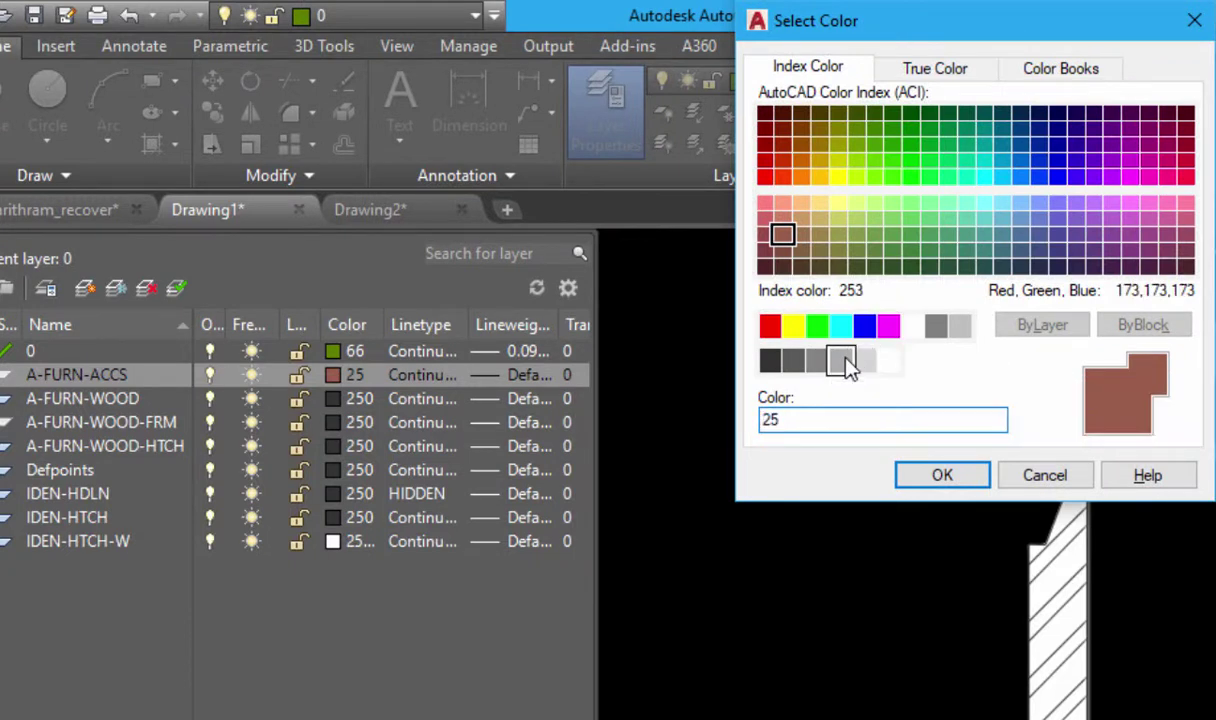
{"action": "left_click", "coordinate": [940, 478]}
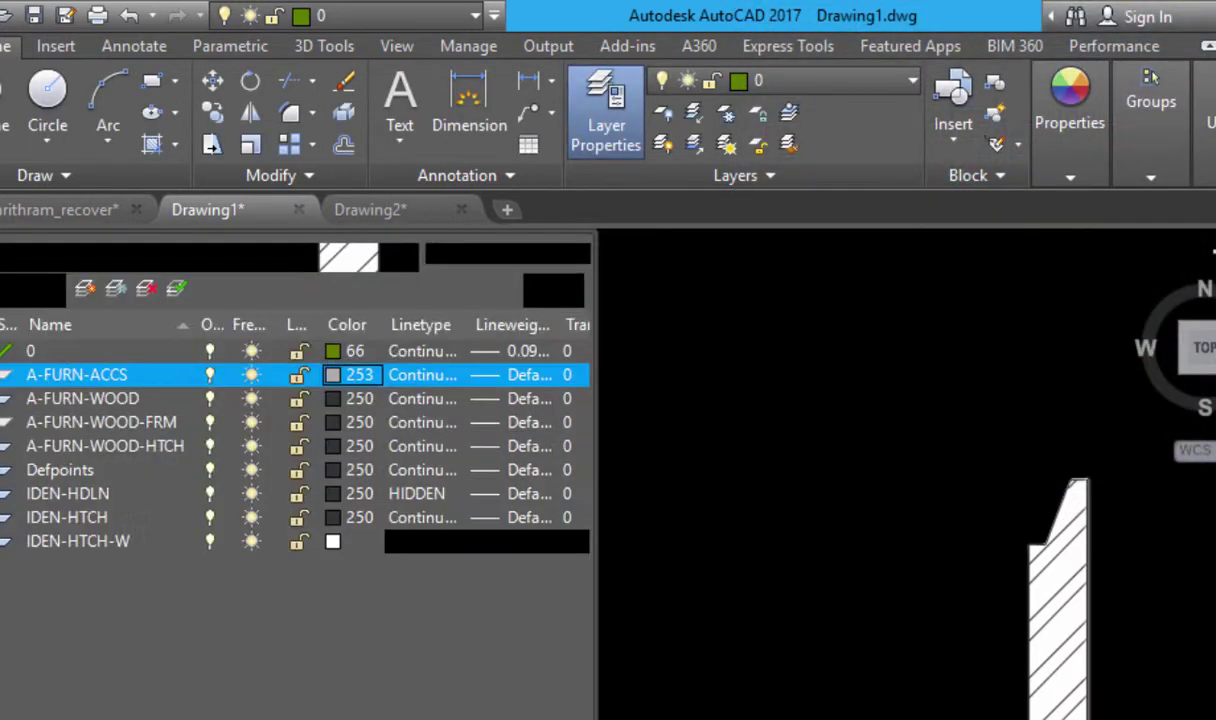
Set layer A-FURN-WOOD to dark red colour 19.
{"action": "left_click", "coordinate": [328, 401]}
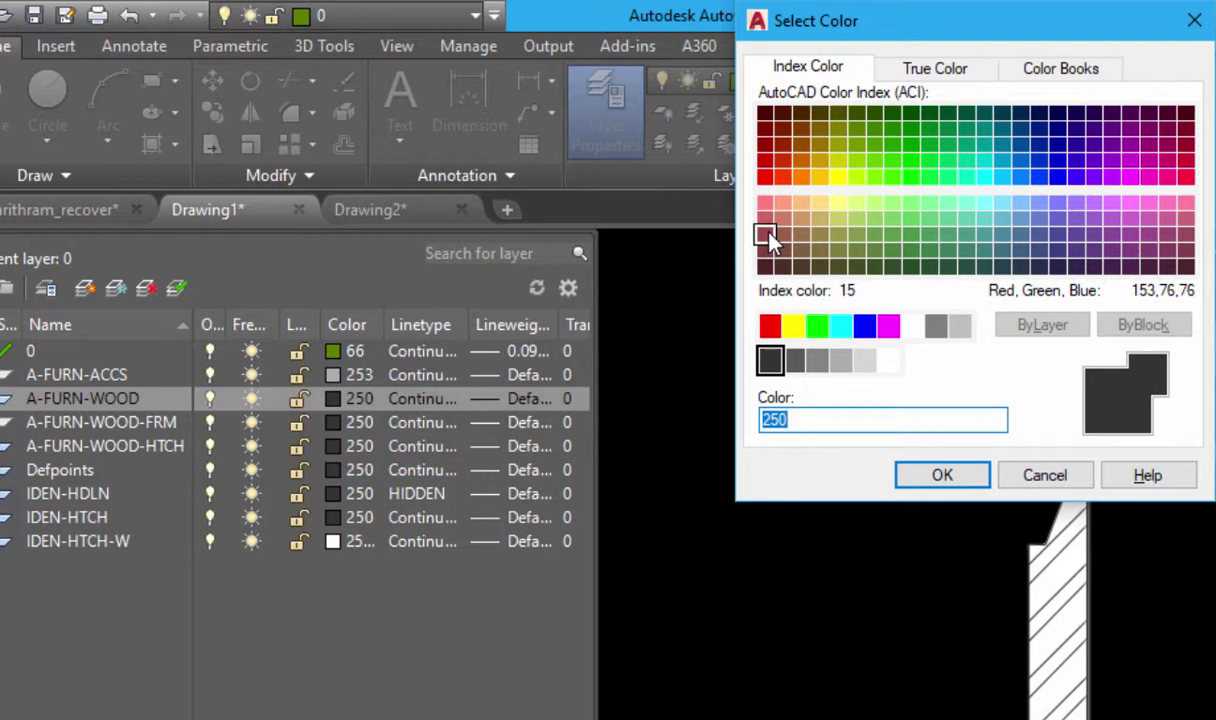
{"action": "left_click", "coordinate": [766, 235]}
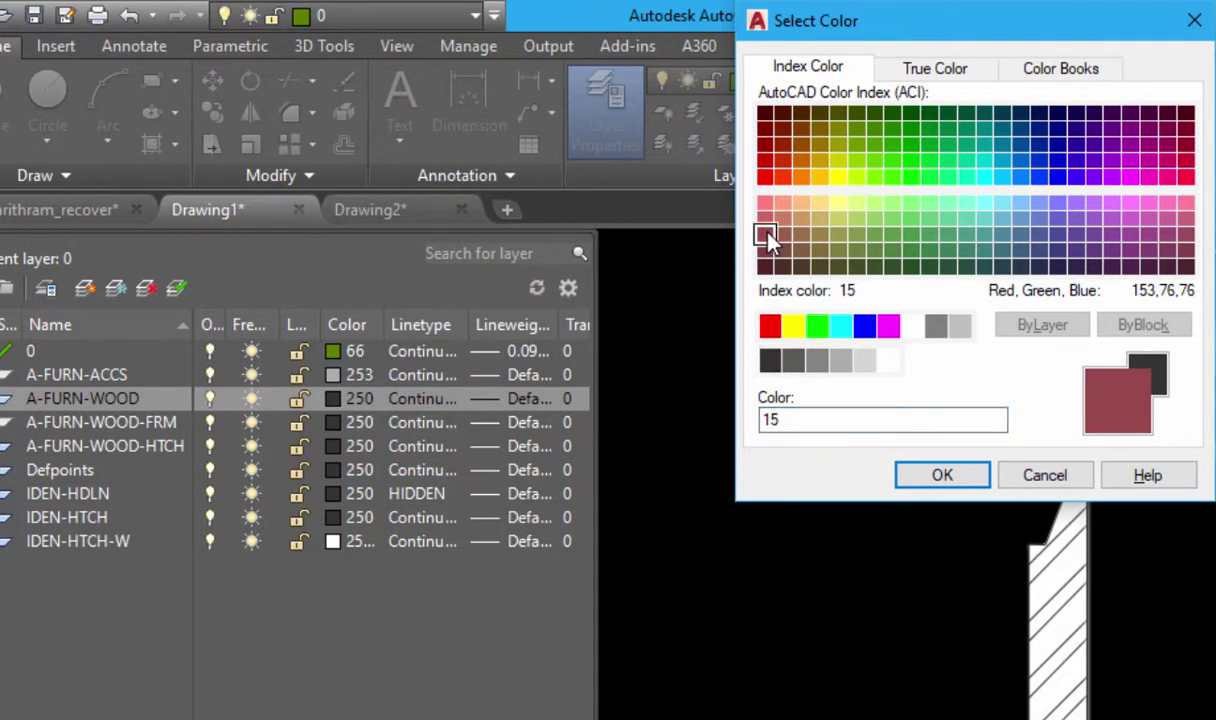
{"action": "left_click", "coordinate": [766, 252]}
{"action": "left_click", "coordinate": [766, 266]}
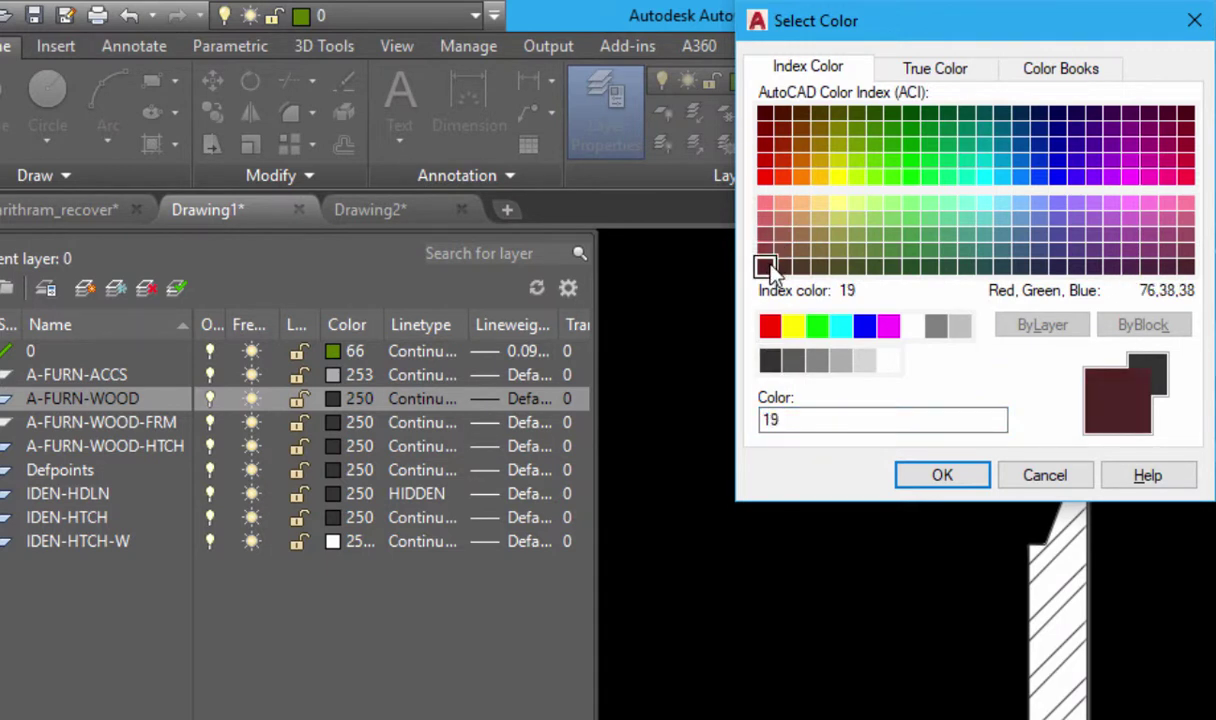
{"action": "left_click", "coordinate": [931, 477]}
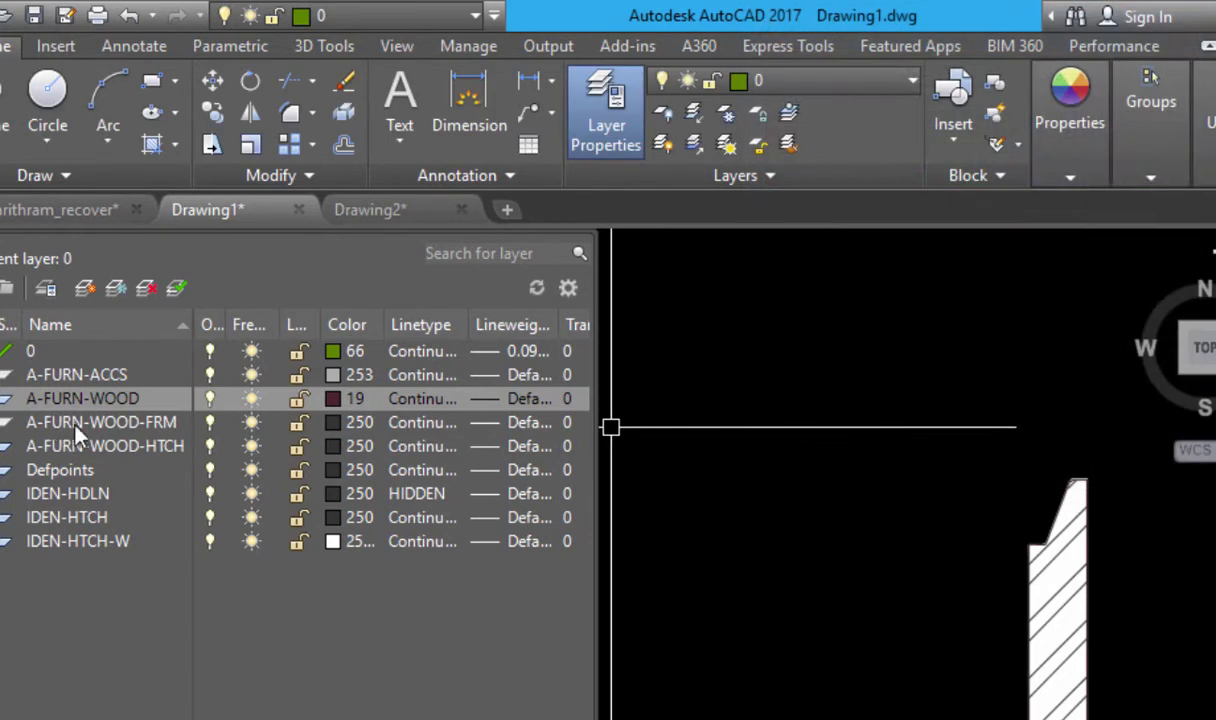
Set layer A-FURN-WOOD-FRM to grey colour 253.
{"action": "left_click", "coordinate": [334, 424]}
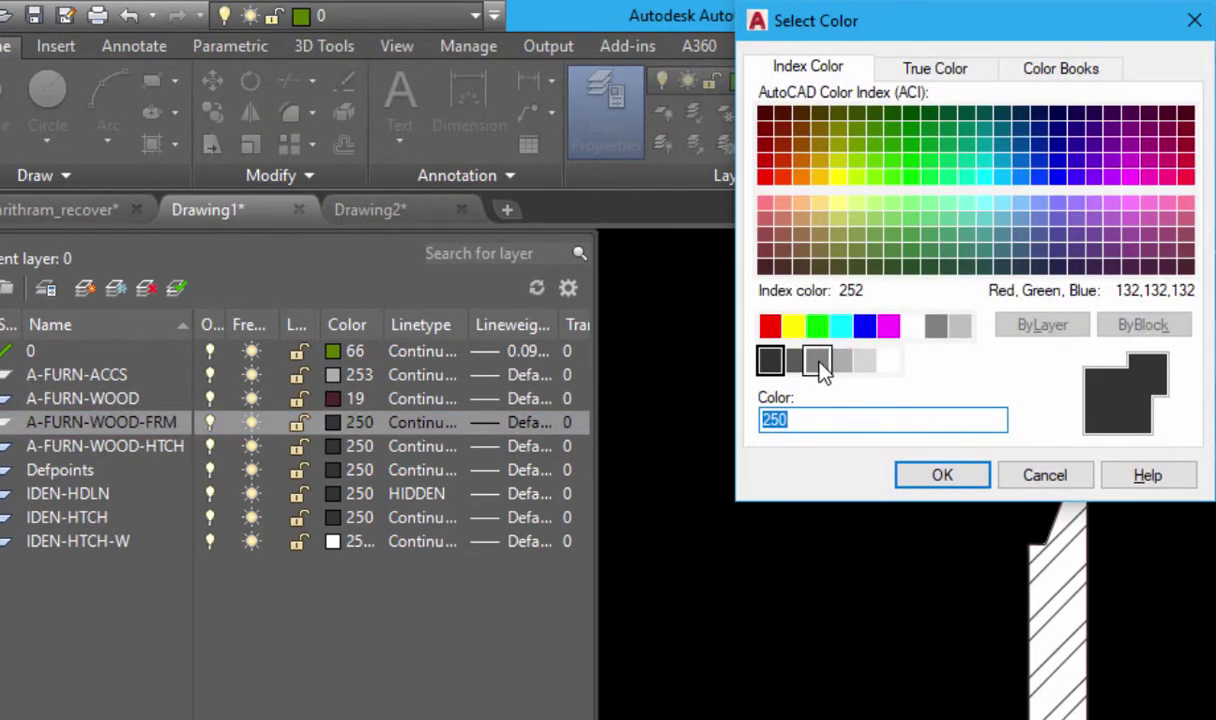
{"action": "left_click", "coordinate": [840, 362]}
{"action": "left_click", "coordinate": [909, 474]}
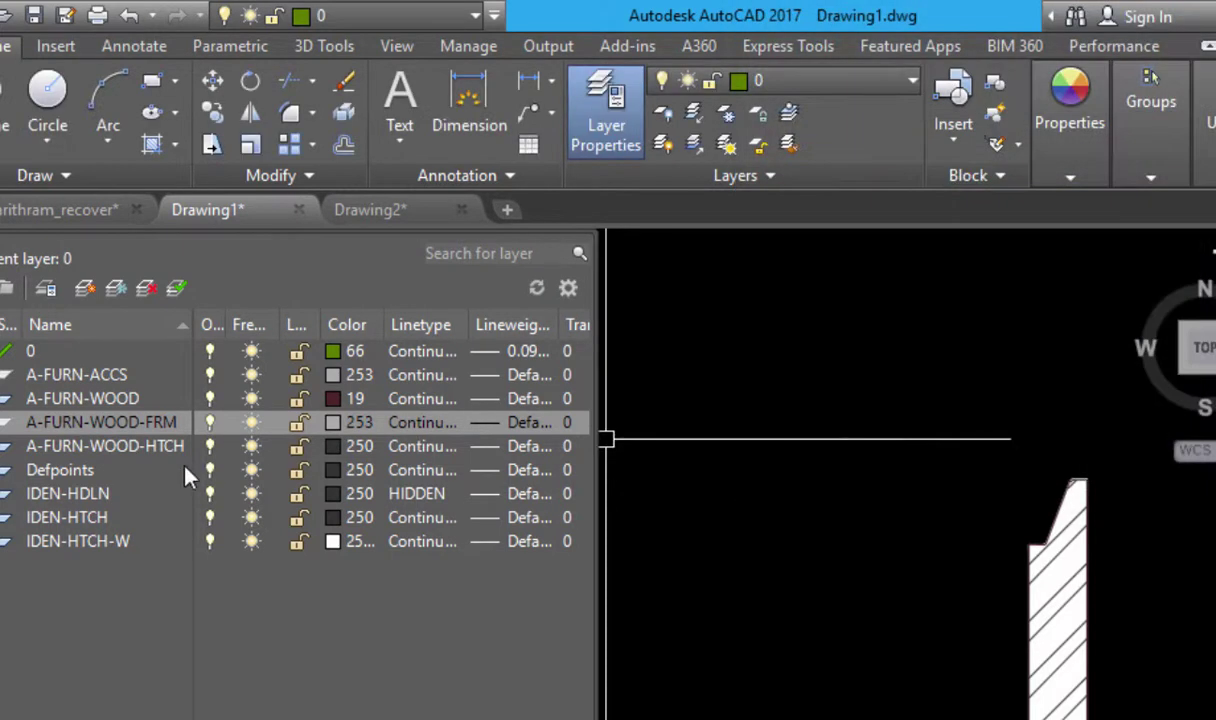
Set layer A-FURN-WOOD-HTCH to brown colour 34.
{"action": "left_click", "coordinate": [148, 450]}
{"action": "left_click", "coordinate": [334, 446]}
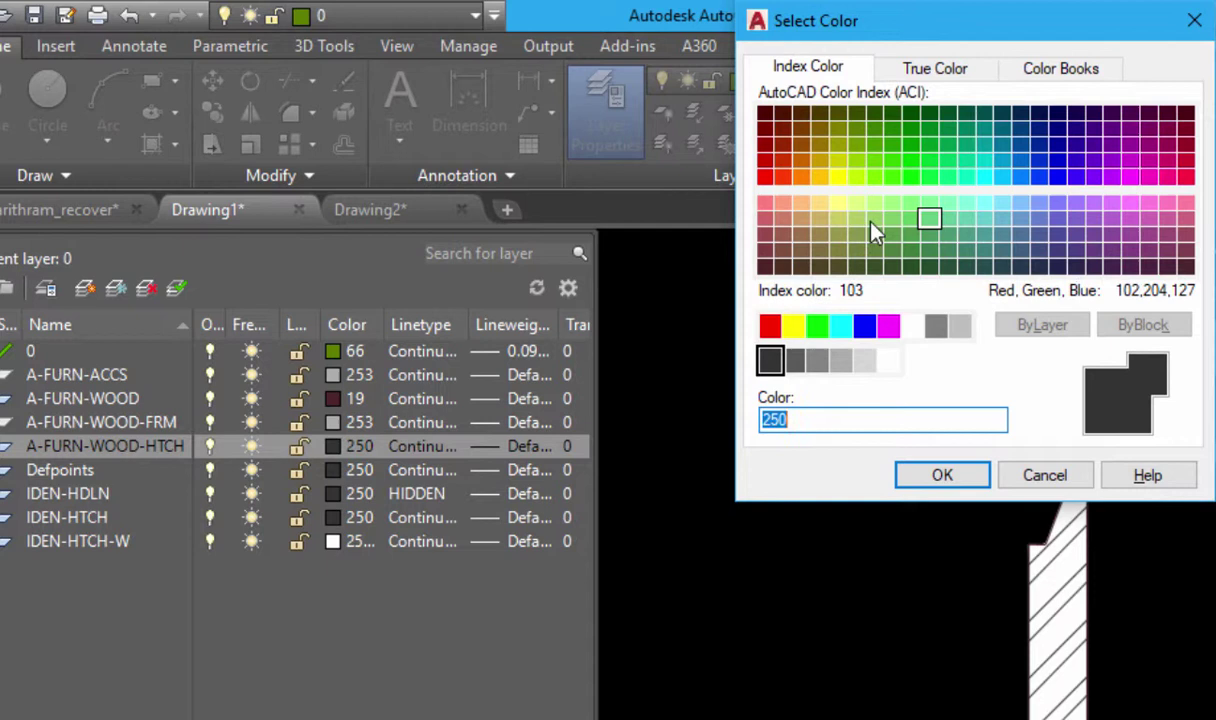
{"action": "left_click", "coordinate": [803, 145]}
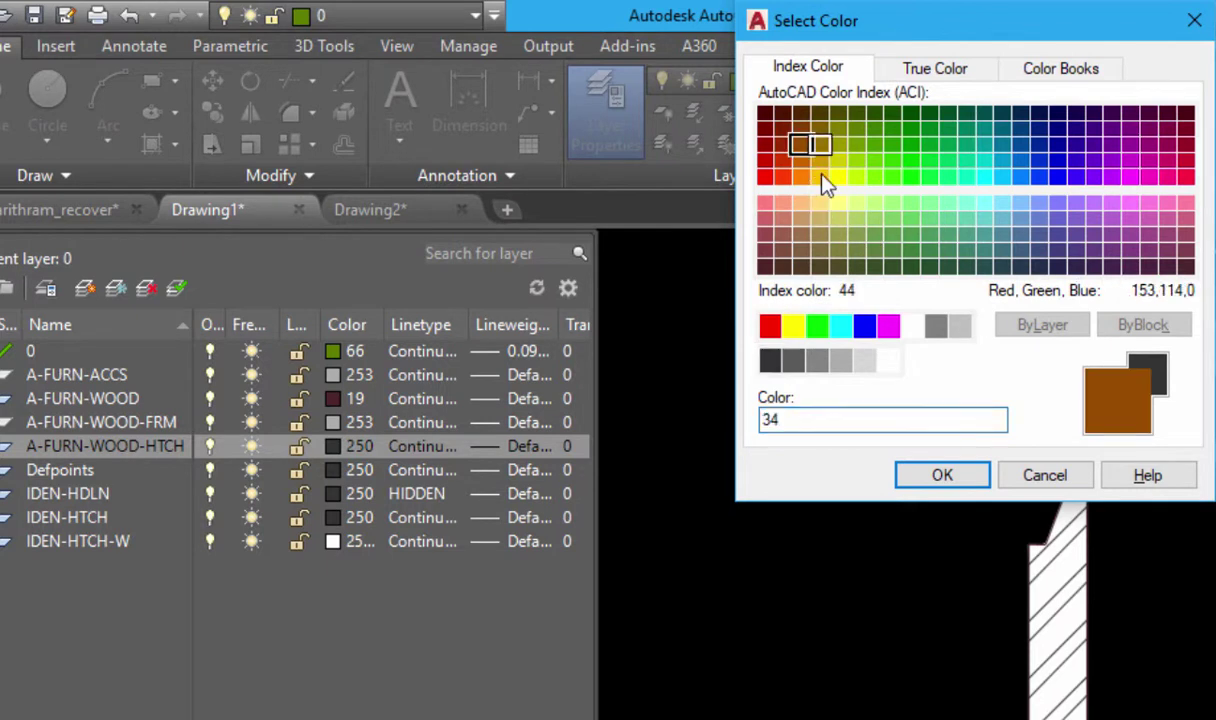
{"action": "left_click", "coordinate": [931, 476]}
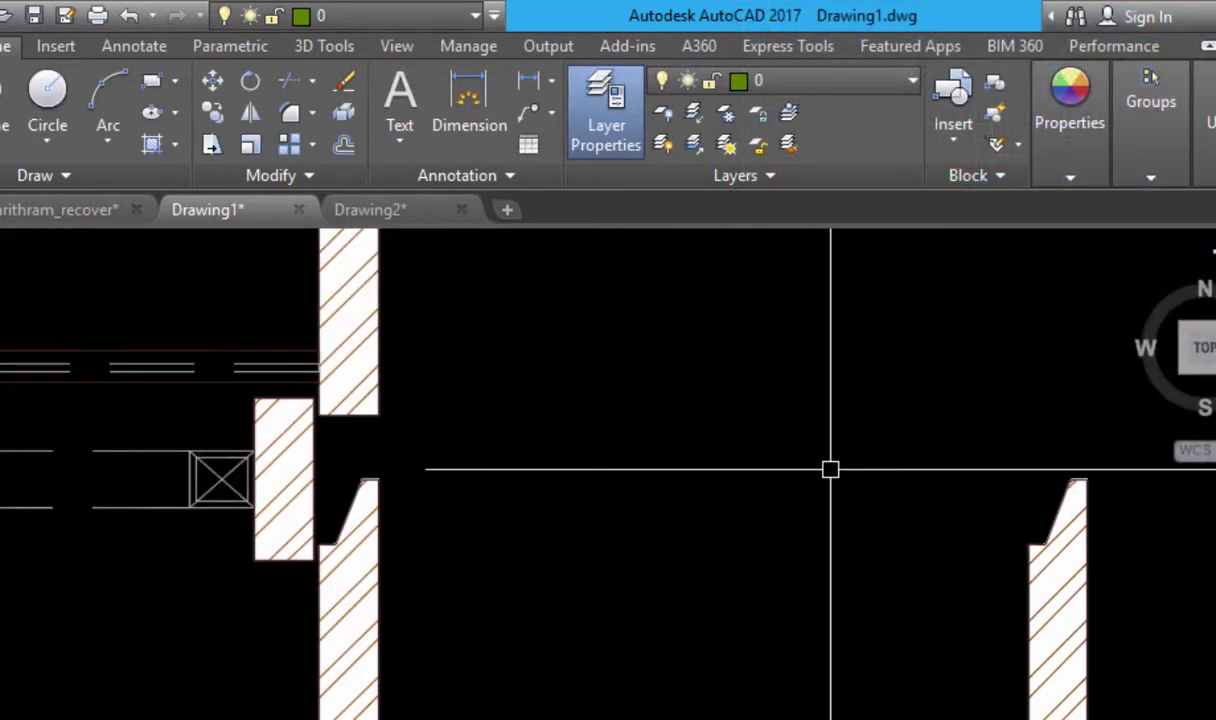
{"action": "scroll", "coordinate": [683, 452], "scroll_direction": "down", "scroll_amount": 6}
Preview the current PDF plot of the cabinet from the plot settings.
{"action": "key", "text": "ctrl+p"}
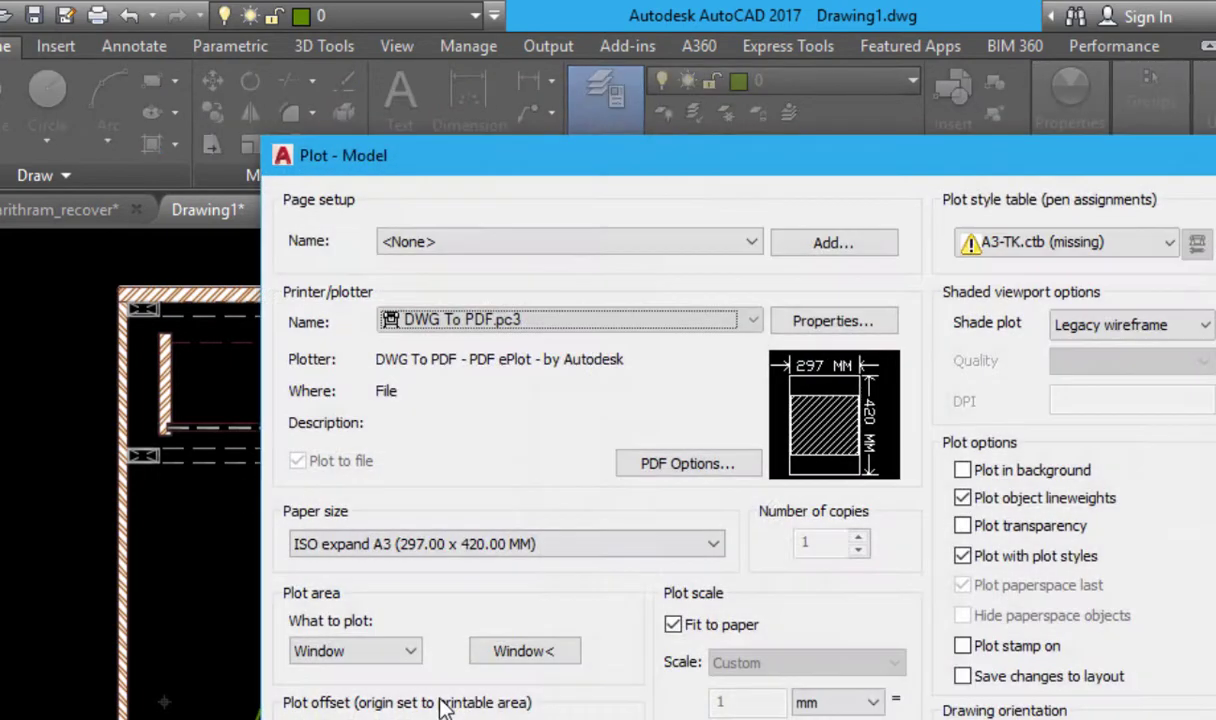
{"action": "key", "text": "alt+p"}
{"action": "scroll", "coordinate": [834, 400], "scroll_direction": "up", "scroll_amount": 6}
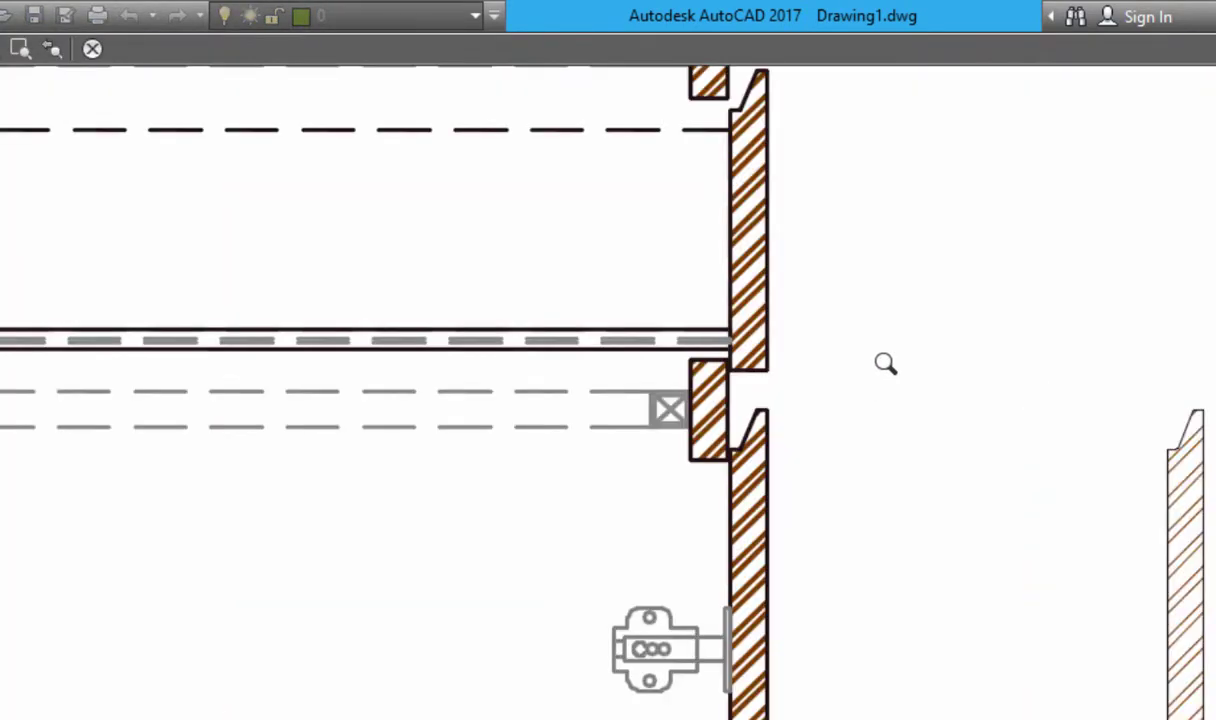
{"action": "scroll", "coordinate": [858, 364], "scroll_direction": "down", "scroll_amount": 3}
{"action": "scroll", "coordinate": [850, 331], "scroll_direction": "up", "scroll_amount": 5}
{"action": "middle_click_drag", "start_coordinate": [850, 331], "coordinate": [831, 516]}
{"action": "key", "text": "Escape"}
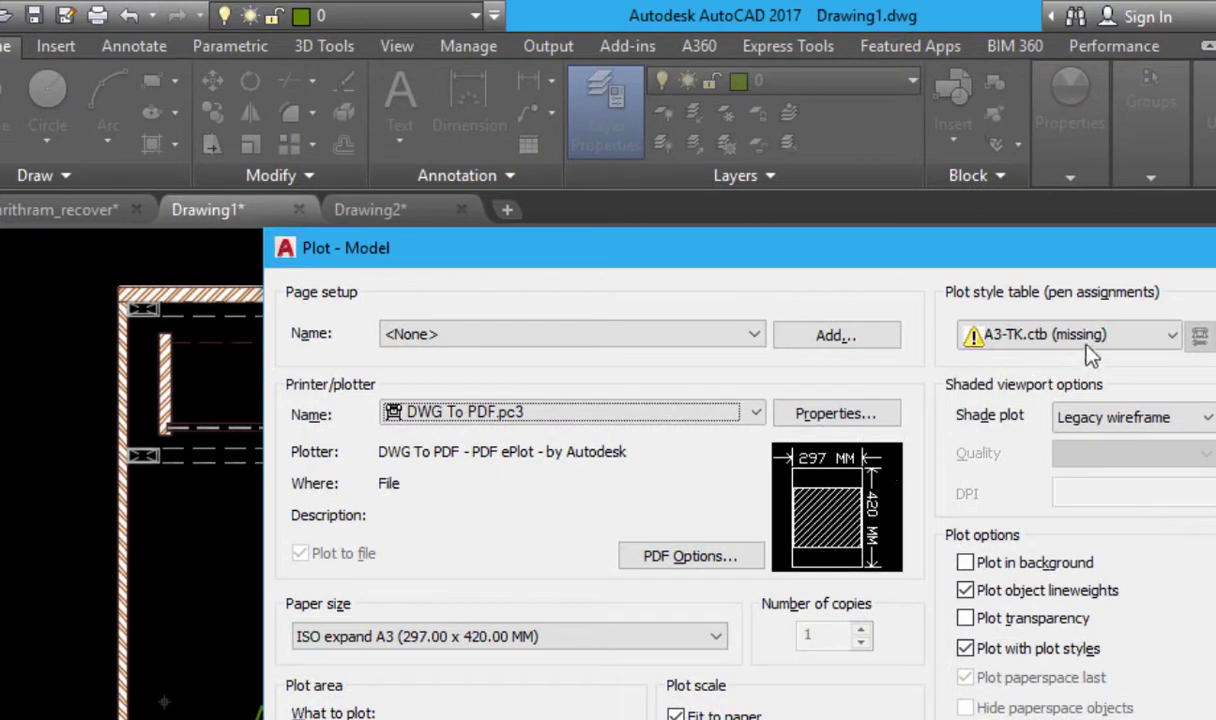
Switch the plot style table to acad.ctb for all layouts and preview the result.
{"action": "left_click", "coordinate": [1093, 336]}
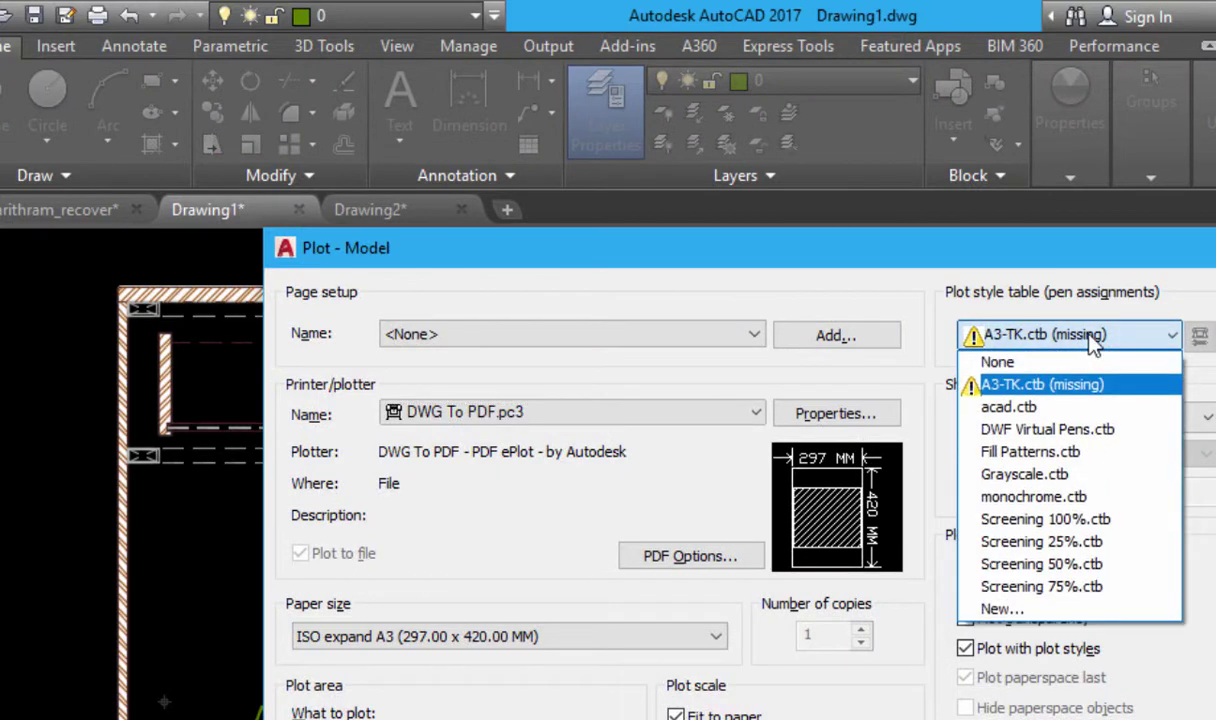
{"action": "left_click", "coordinate": [1010, 407]}
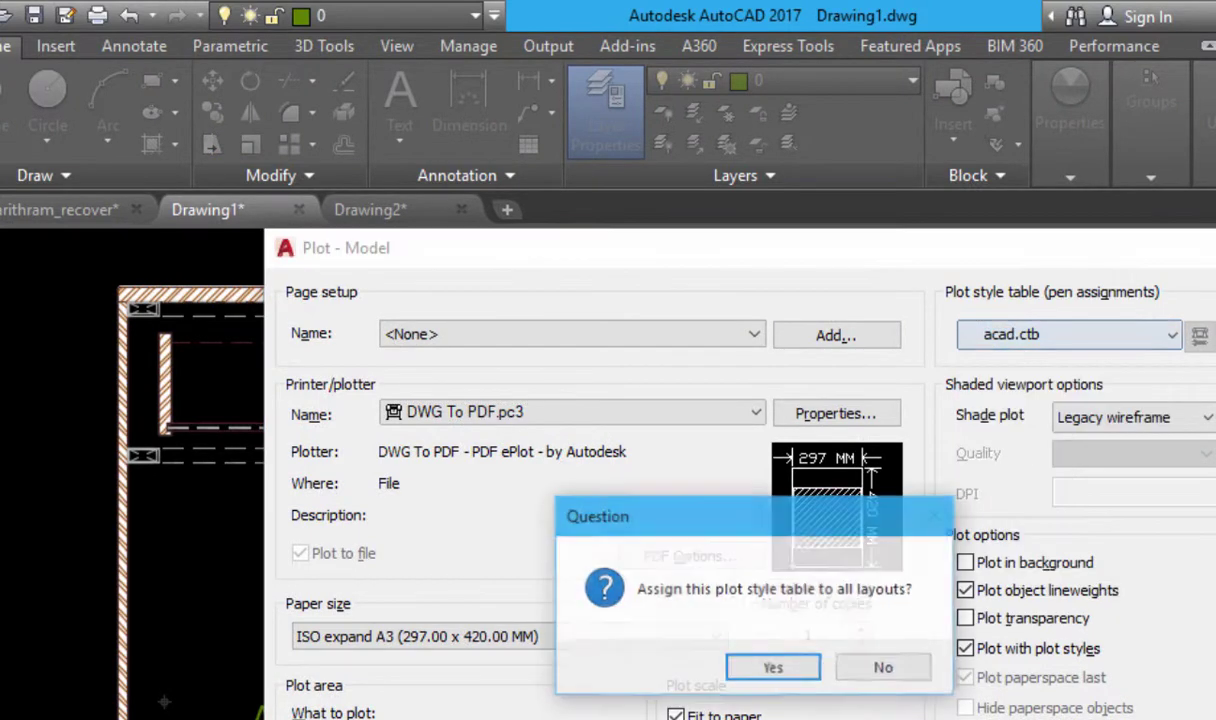
{"action": "left_click", "coordinate": [772, 668]}
{"action": "key", "text": "alt+p"}
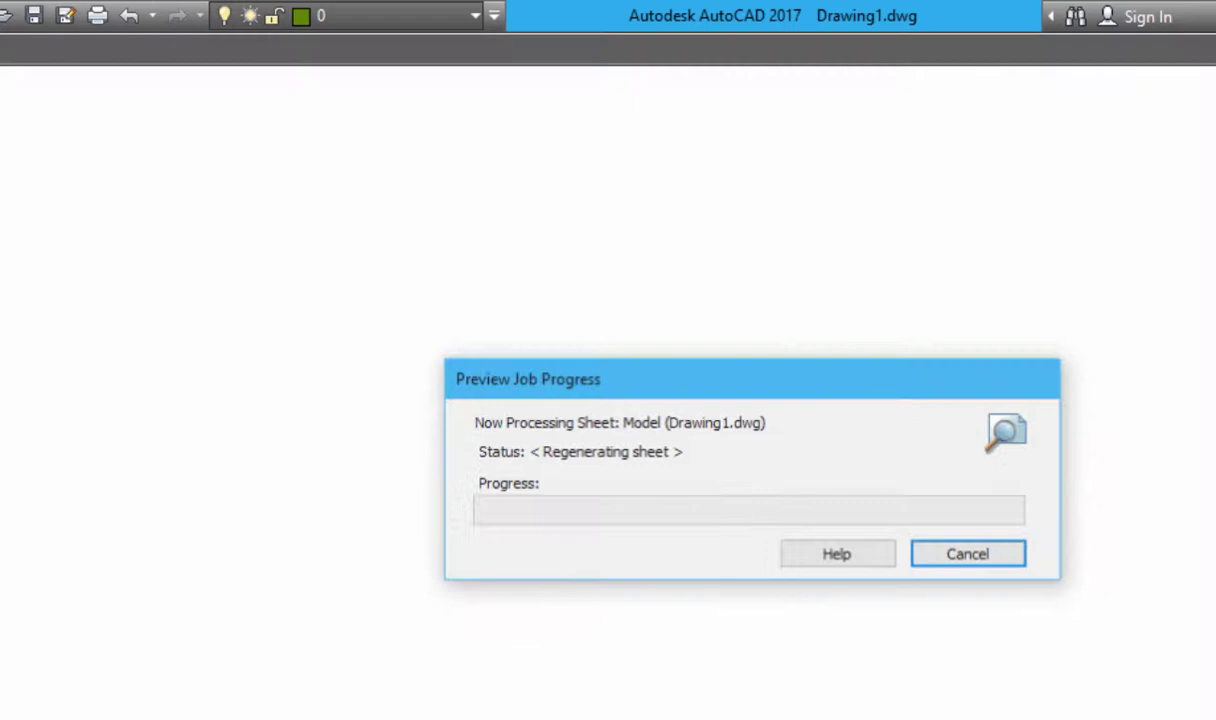
{"action": "scroll", "coordinate": [800, 420], "scroll_direction": "up", "scroll_amount": 4}
{"action": "scroll", "coordinate": [768, 469], "scroll_direction": "up", "scroll_amount": 3}
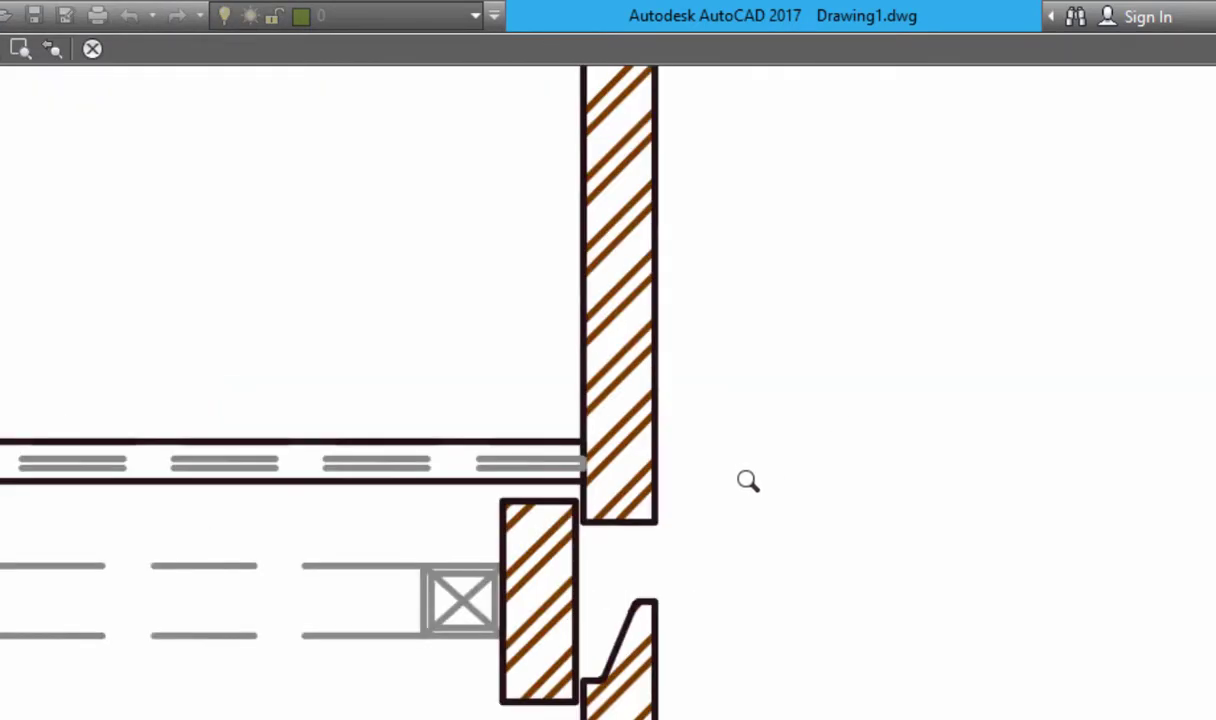
{"action": "scroll", "coordinate": [749, 486], "scroll_direction": "down", "scroll_amount": 3}
{"action": "key", "text": "Escape"}
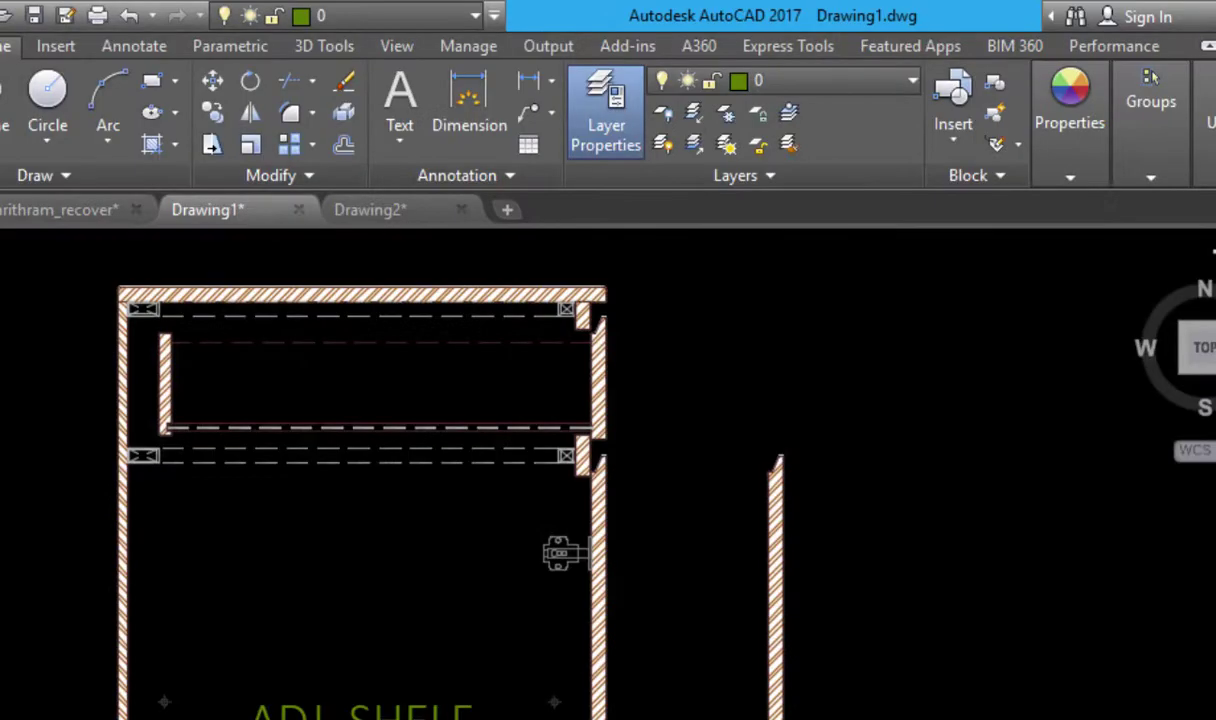
Switch the plot style table to monochrome.ctb for all layouts.
{"action": "left_click", "coordinate": [1092, 336]}
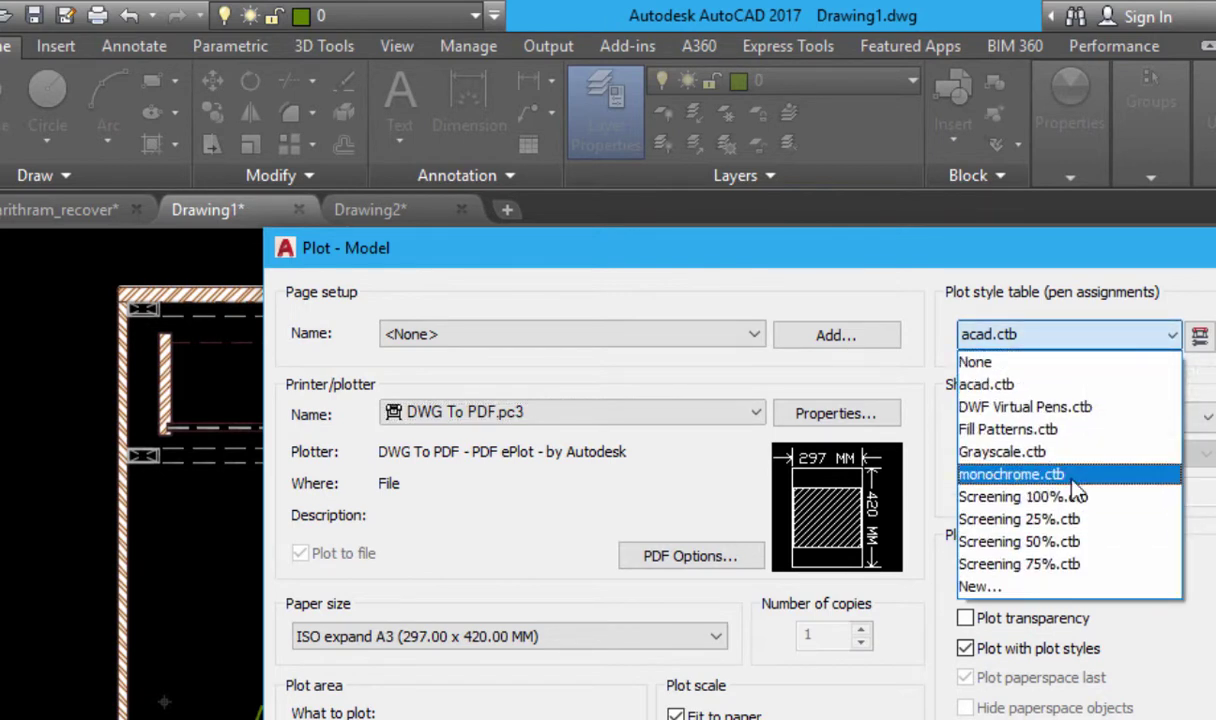
{"action": "left_click", "coordinate": [1072, 482]}
{"action": "left_click", "coordinate": [771, 663]}
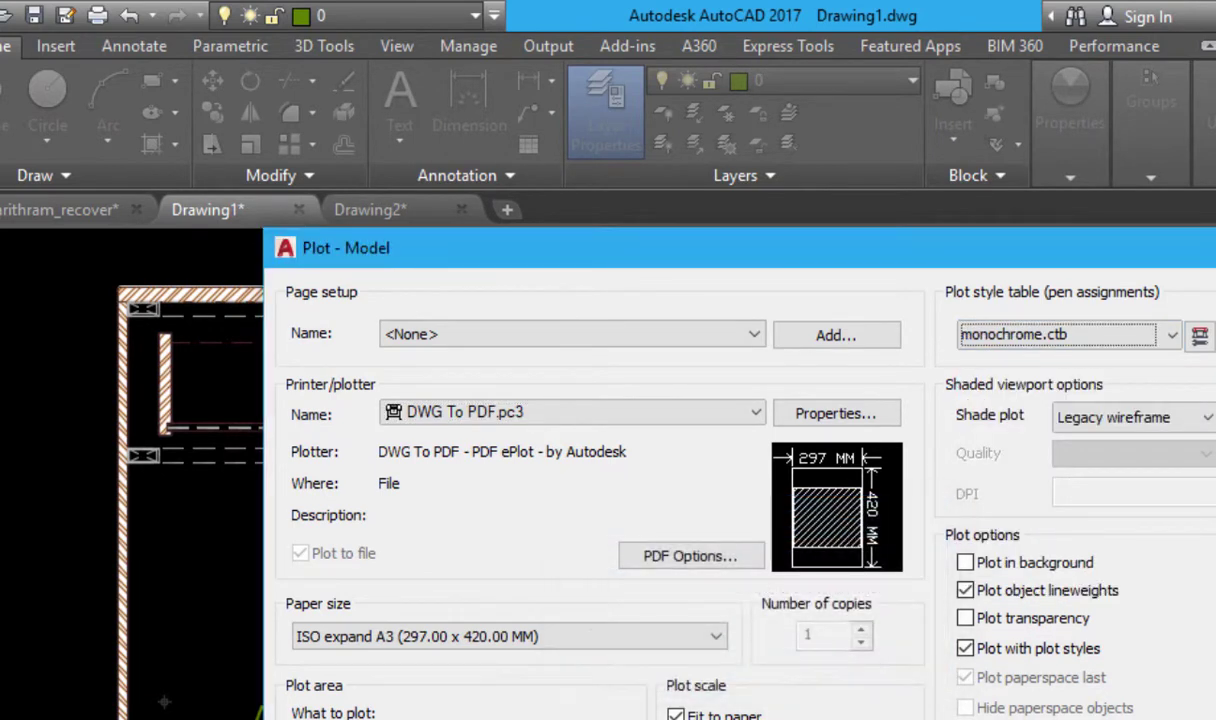
Preview the monochrome plot around the cabinet's top corner, then close the plot settings.
{"action": "key", "text": "alt+p"}
{"action": "scroll", "coordinate": [934, 426], "scroll_direction": "up", "scroll_amount": 5}
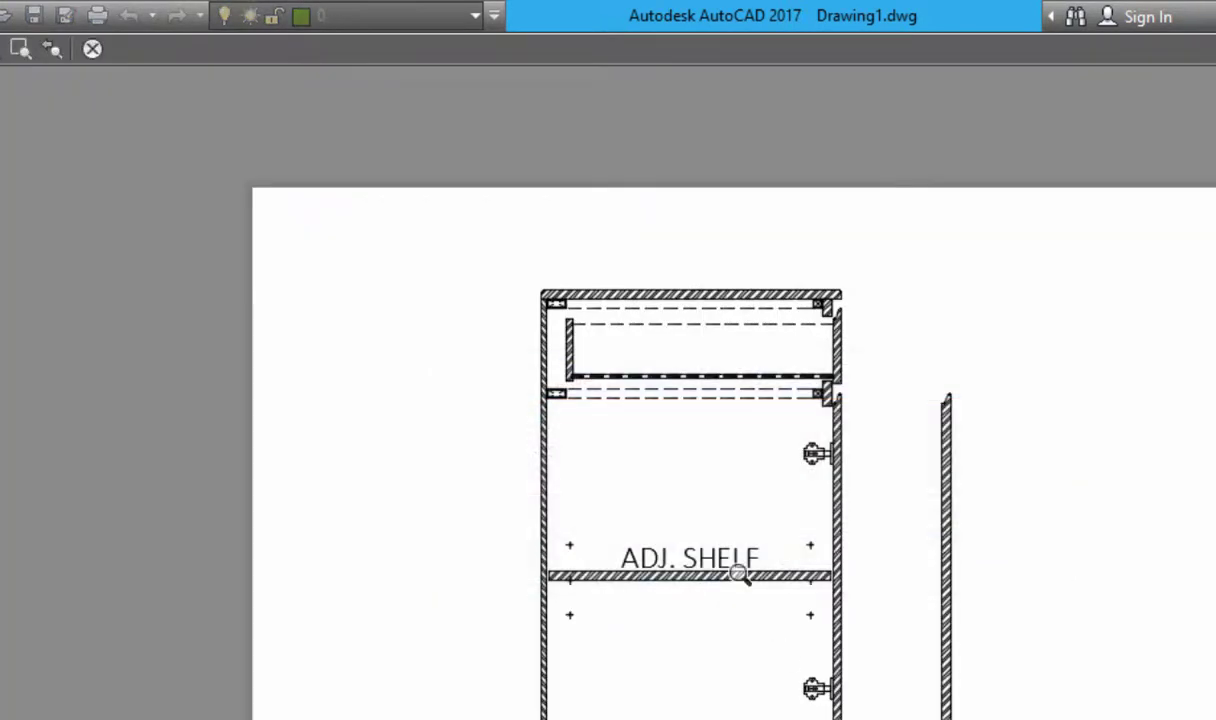
{"action": "middle_click_drag", "start_coordinate": [768, 468], "coordinate": [838, 638]}
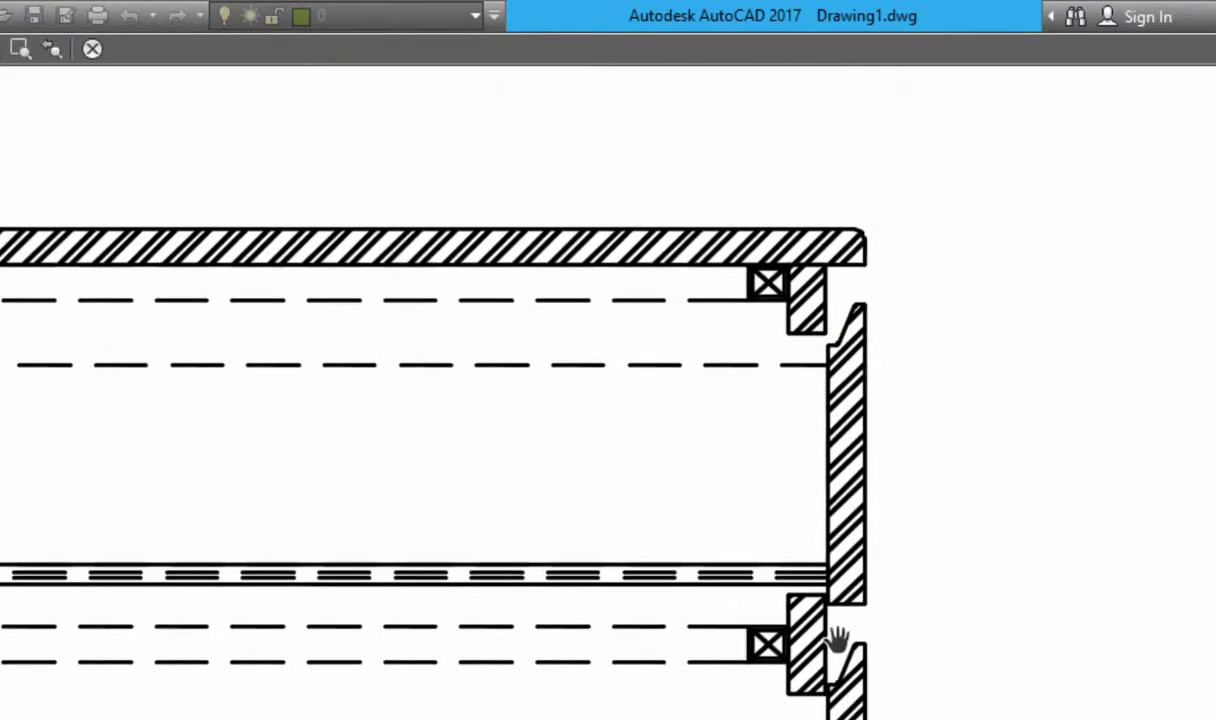
{"action": "scroll", "coordinate": [991, 429], "scroll_direction": "down", "scroll_amount": 2}
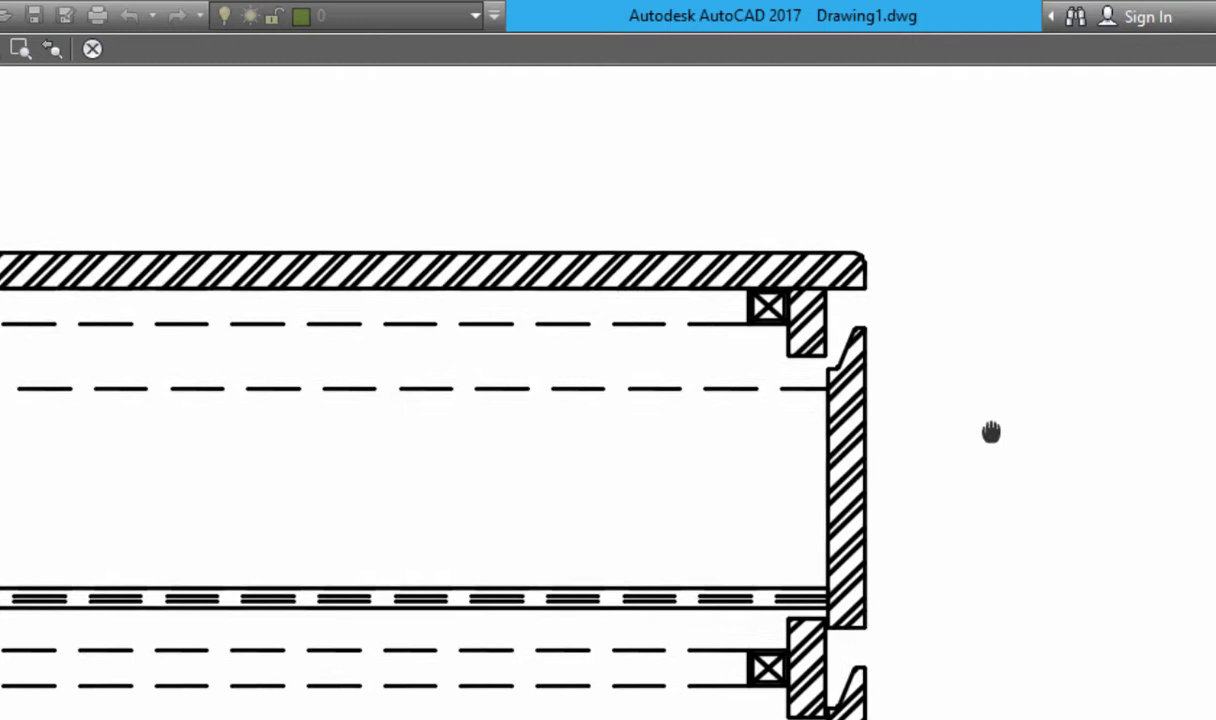
{"action": "middle_click_drag", "start_coordinate": [991, 429], "coordinate": [991, 461]}
{"action": "key", "text": "Escape"}
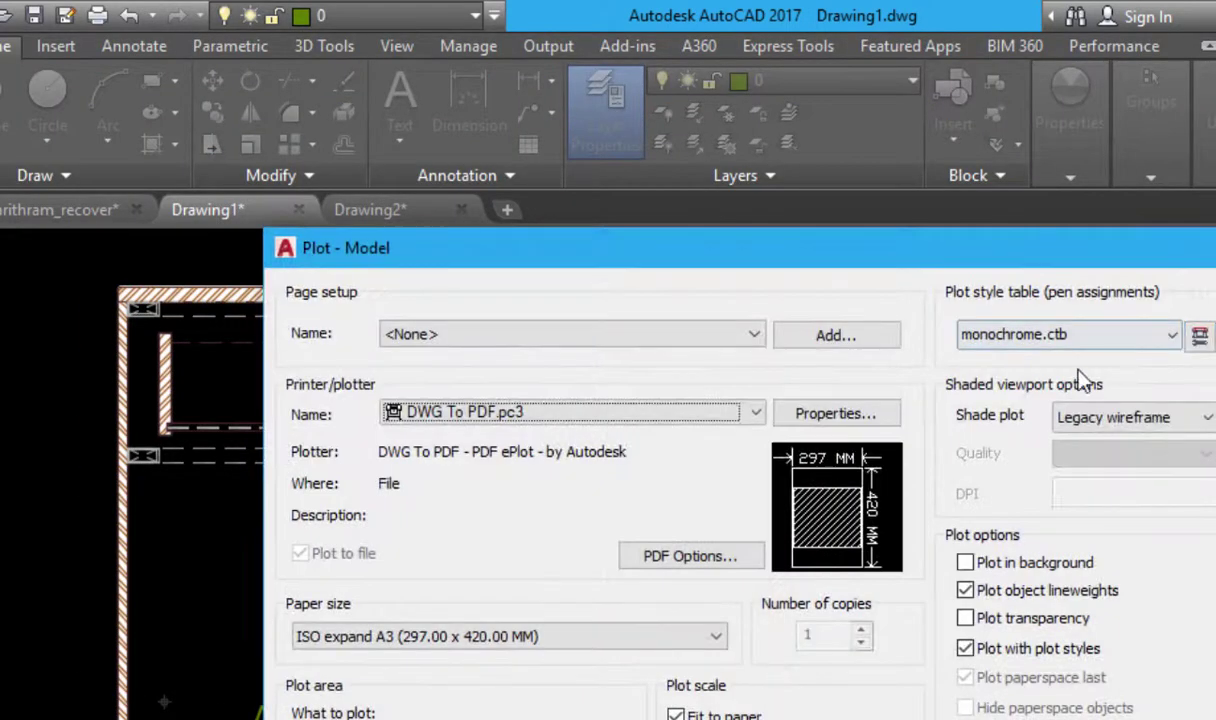
{"action": "key", "text": "Escape"}
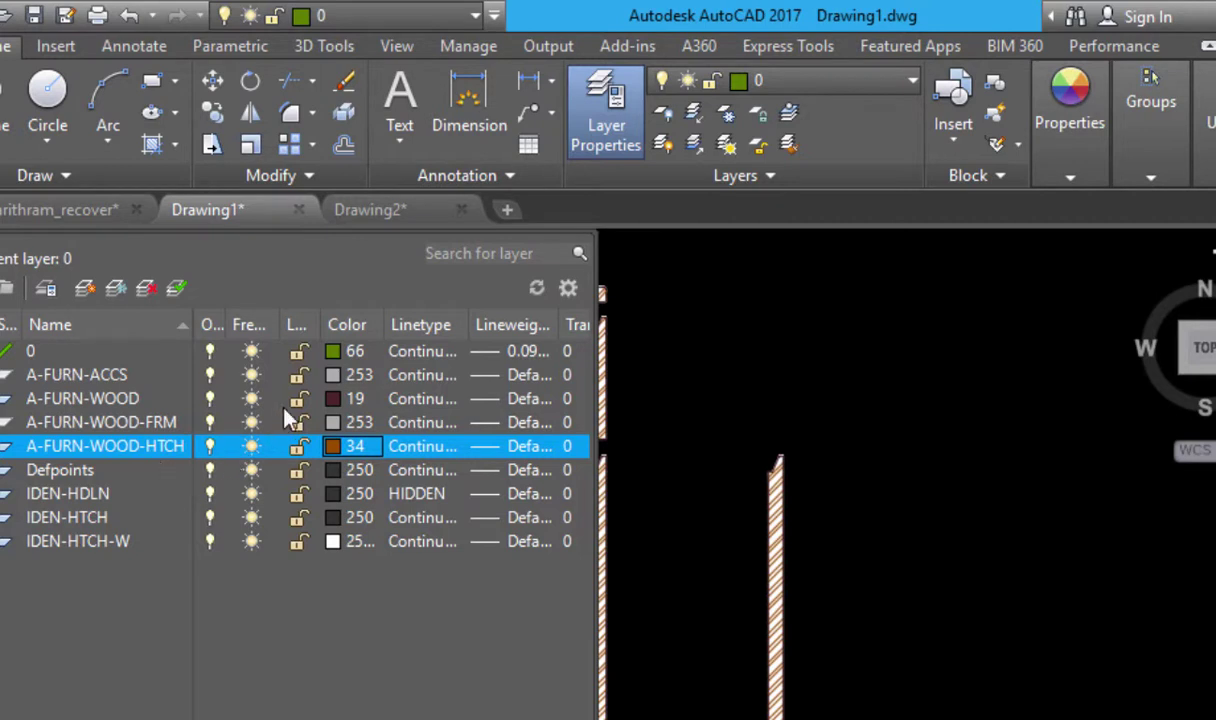
Give A-FURN-ACCS true colour 173,173,173 and A-FURN-WOOD true colour 76,38,38.
{"action": "left_click", "coordinate": [332, 376]}
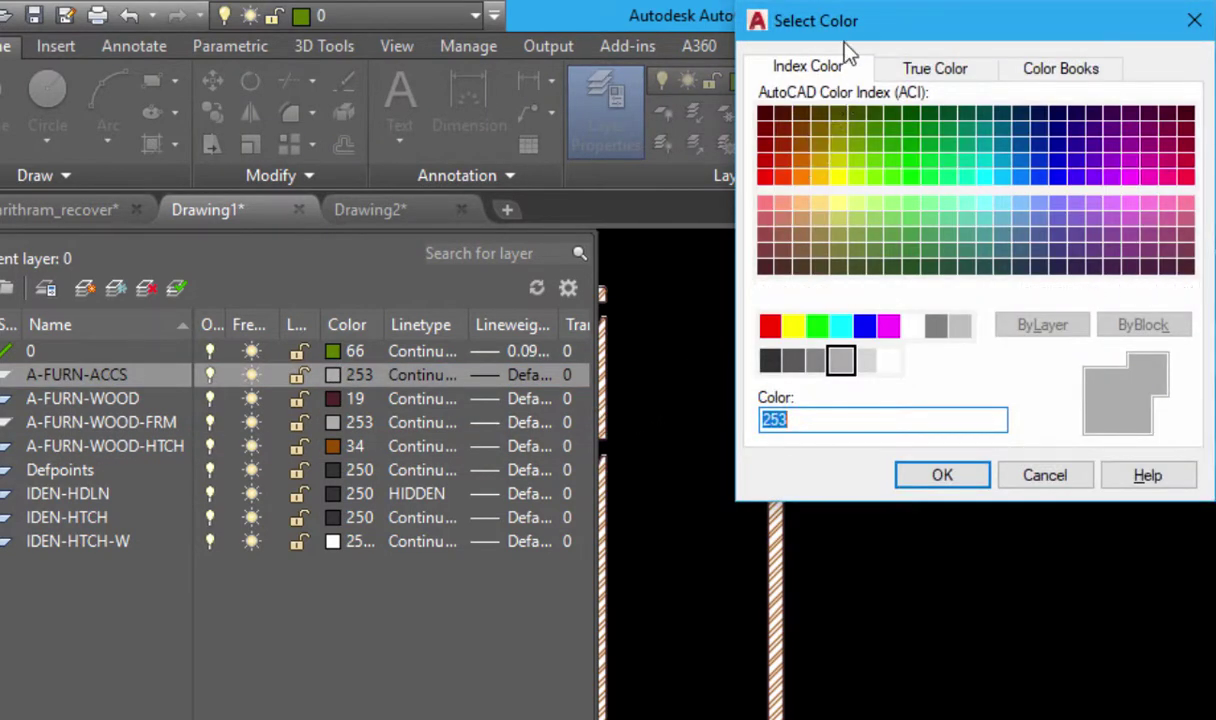
{"action": "mouse_move", "coordinate": [844, 42]}
{"action": "left_mouse_down"}
{"action": "mouse_move", "coordinate": [842, 98]}
{"action": "mouse_move", "coordinate": [794, 243]}
{"action": "left_mouse_up"}
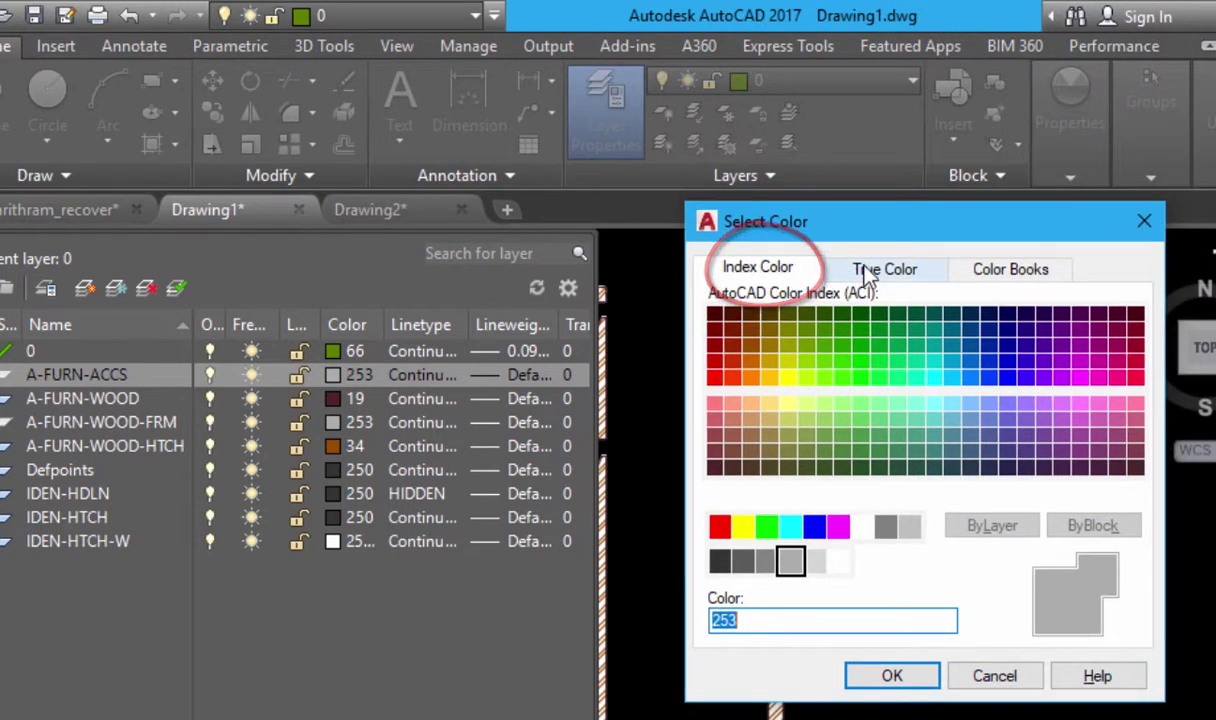
{"action": "left_click", "coordinate": [867, 274]}
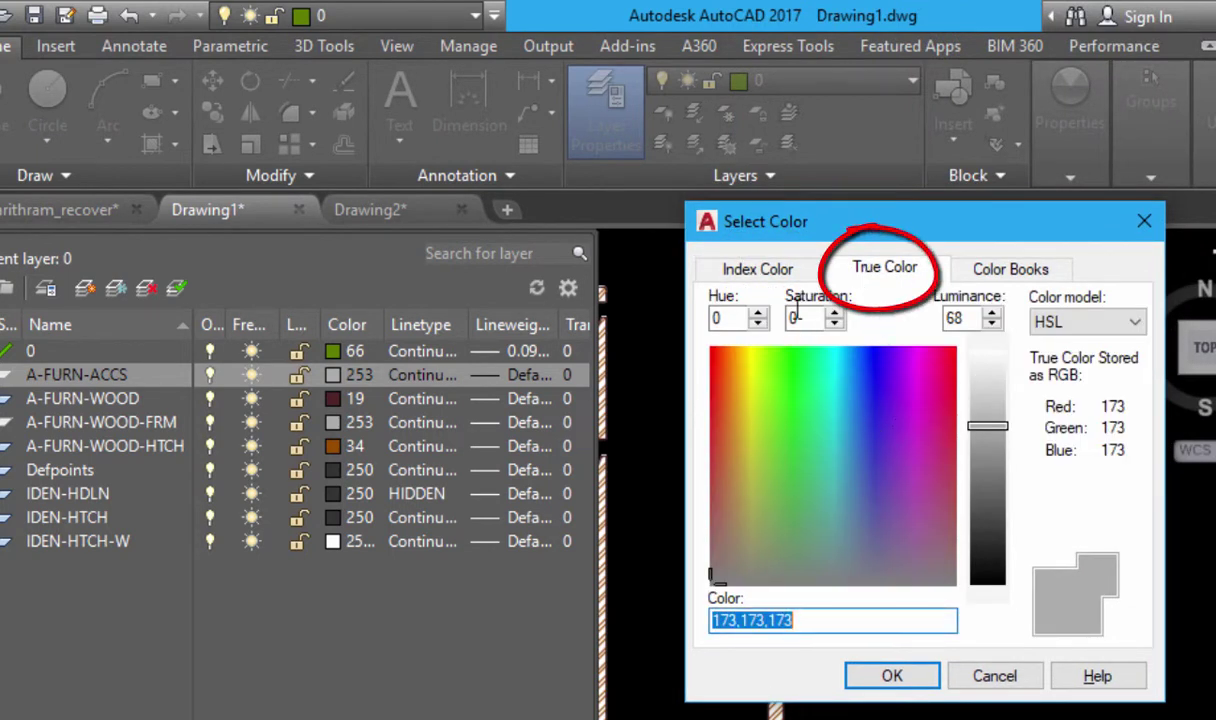
{"action": "left_click", "coordinate": [902, 679]}
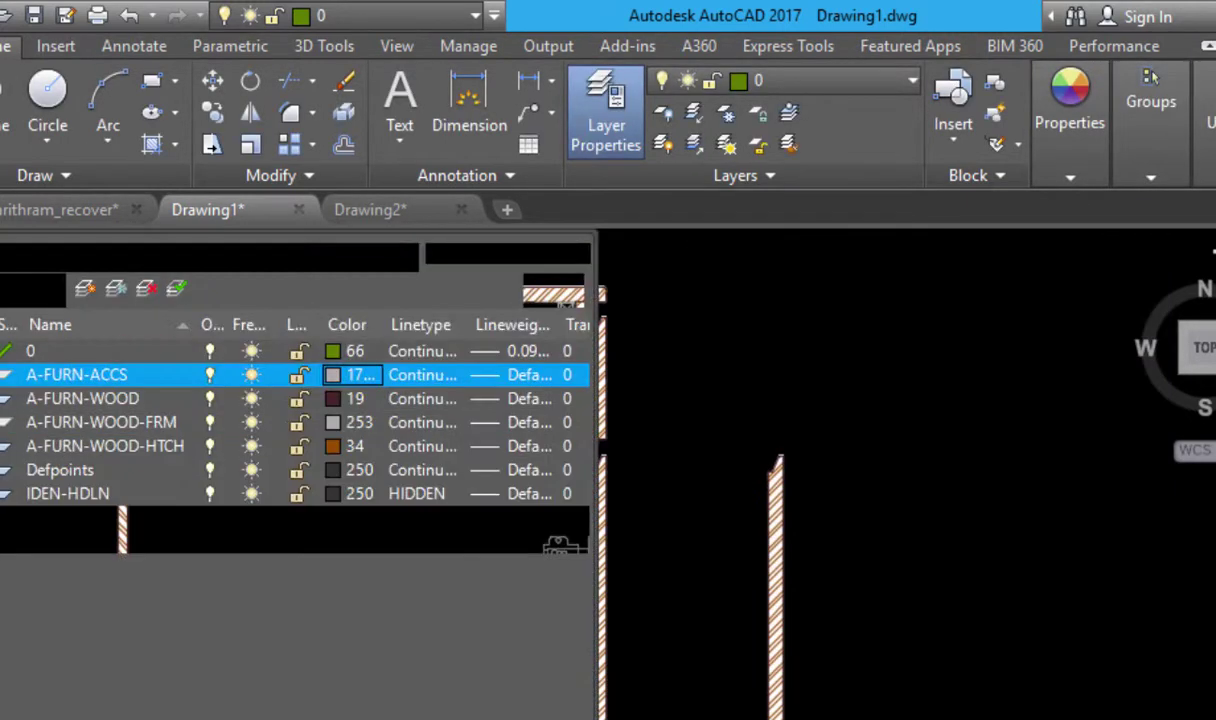
{"action": "left_click", "coordinate": [327, 398]}
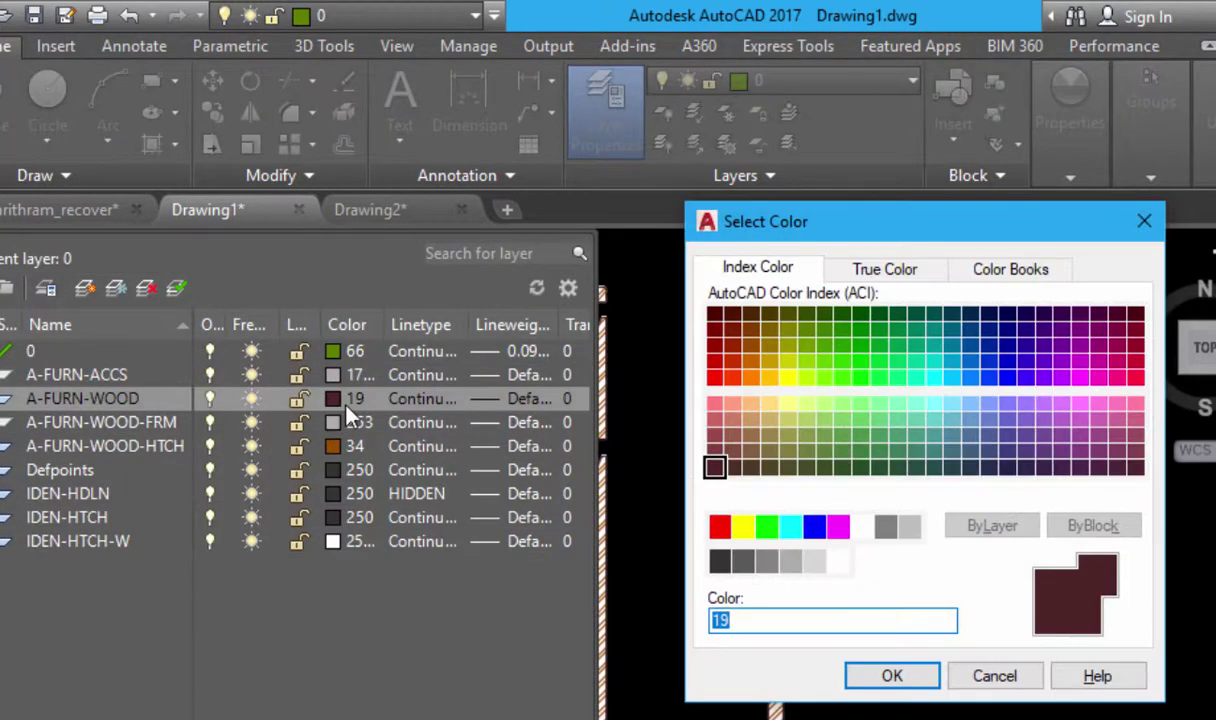
{"action": "left_click", "coordinate": [863, 269]}
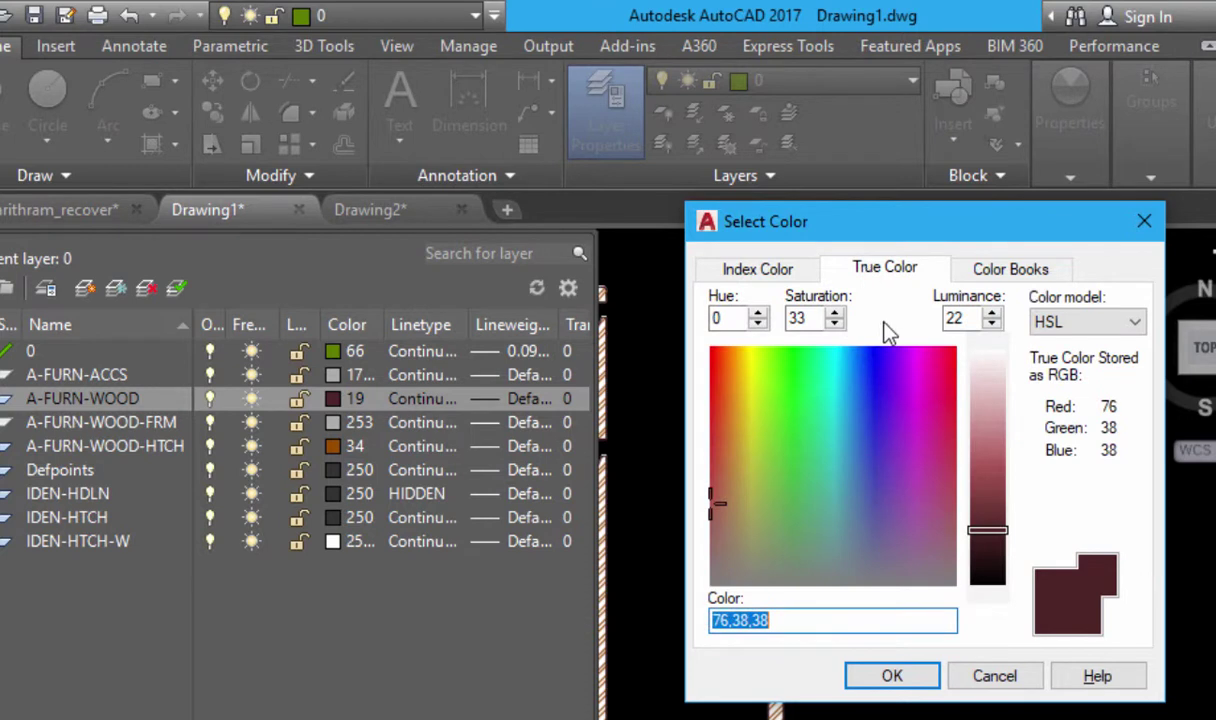
{"action": "left_click", "coordinate": [884, 676]}
Give A-FURN-WOOD-FRM true colour 173,173,173 and A-FURN-WOOD-HTCH true colour 153,76,0.
{"action": "left_click", "coordinate": [337, 424]}
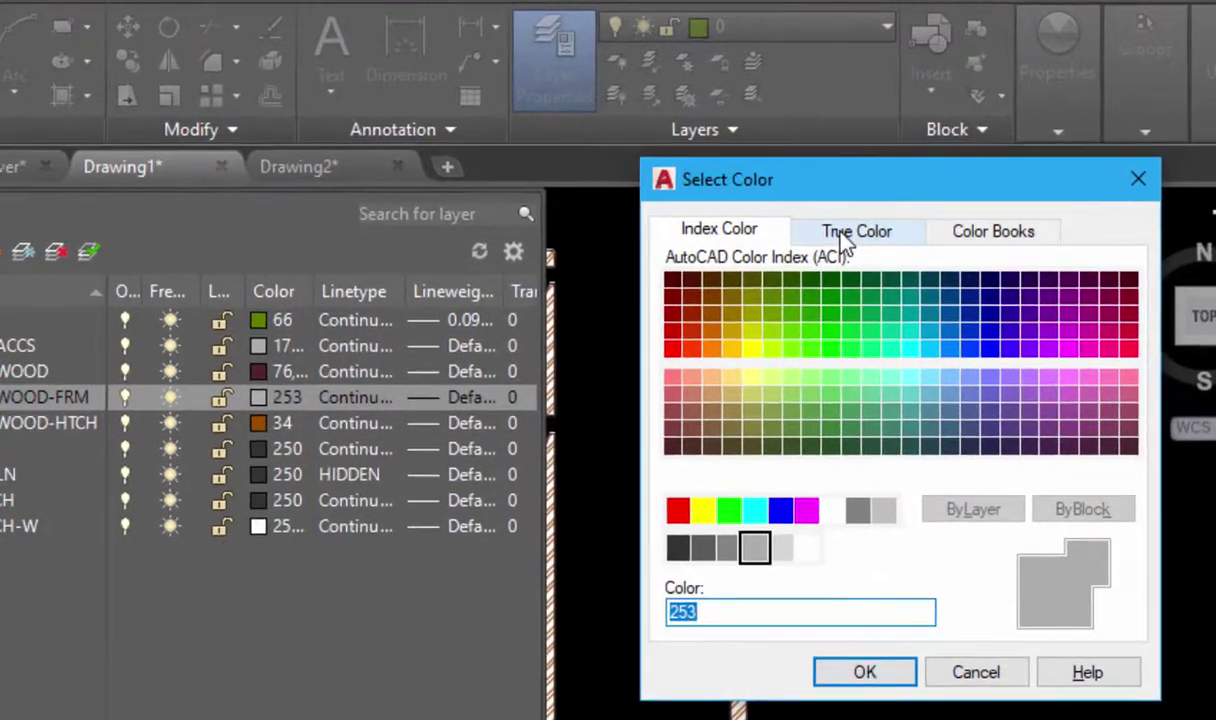
{"action": "left_click", "coordinate": [875, 270]}
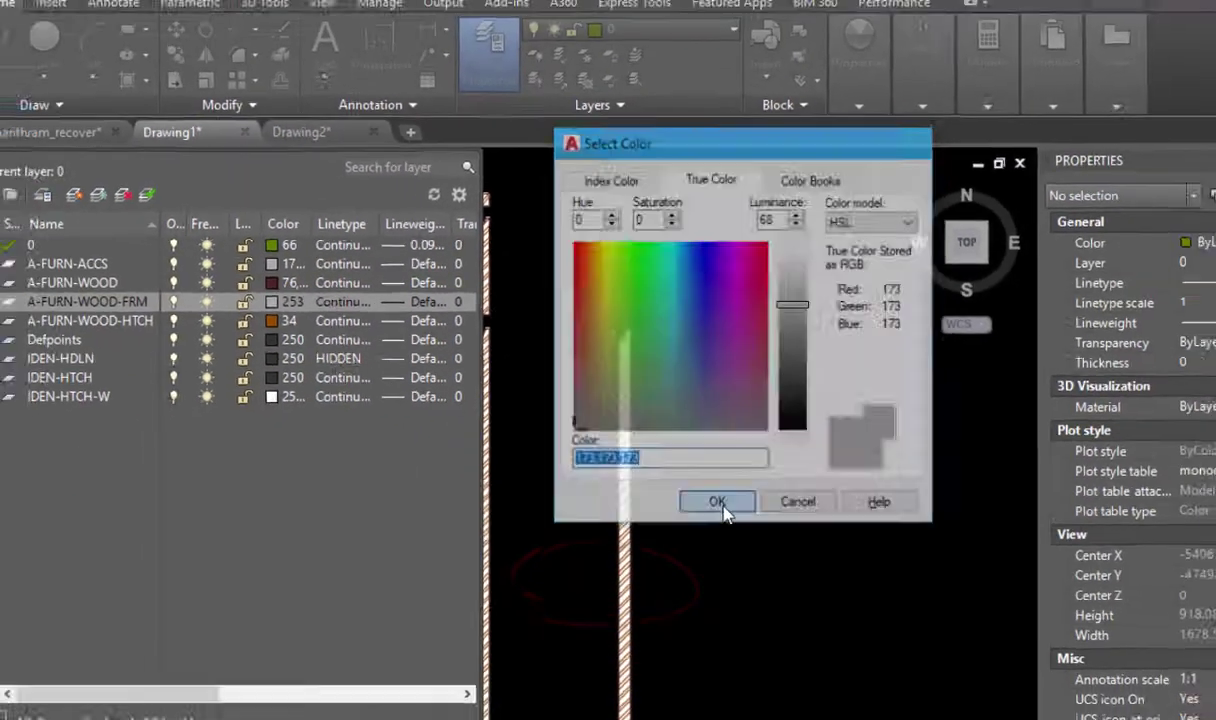
{"action": "left_click", "coordinate": [806, 664]}
{"action": "mouse_move", "coordinate": [20, 228]}
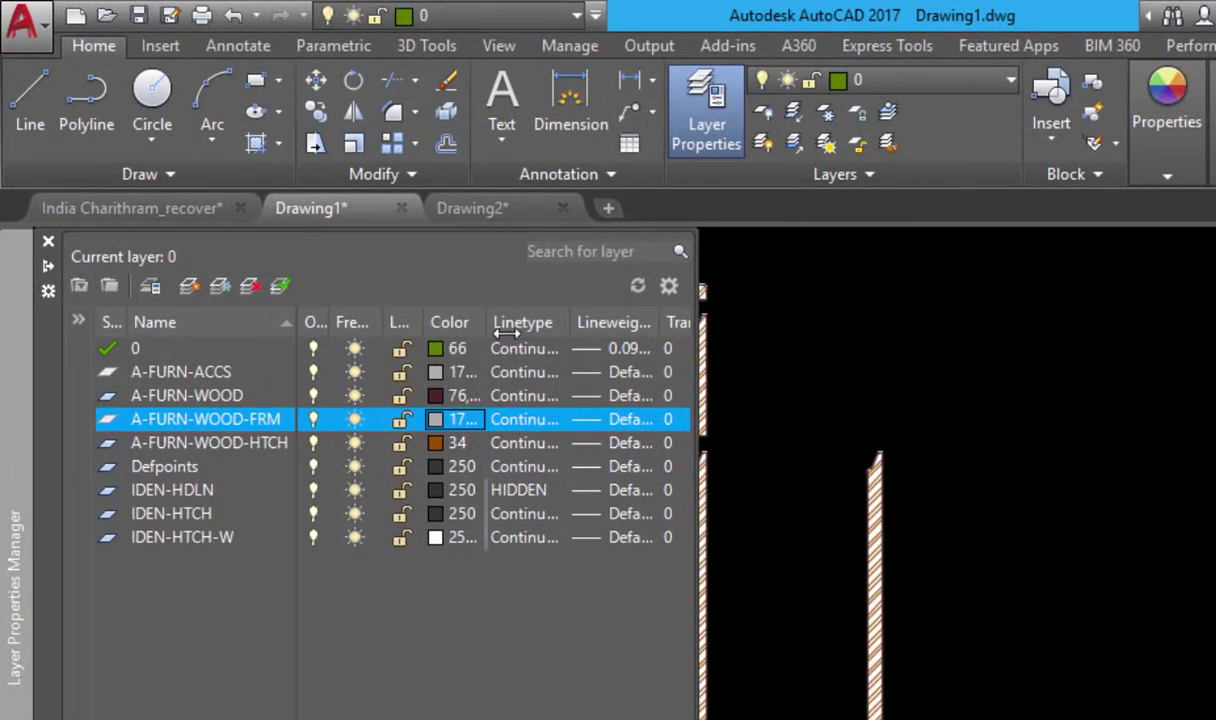
{"action": "double_click", "coordinate": [488, 322]}
{"action": "left_click", "coordinate": [455, 443]}
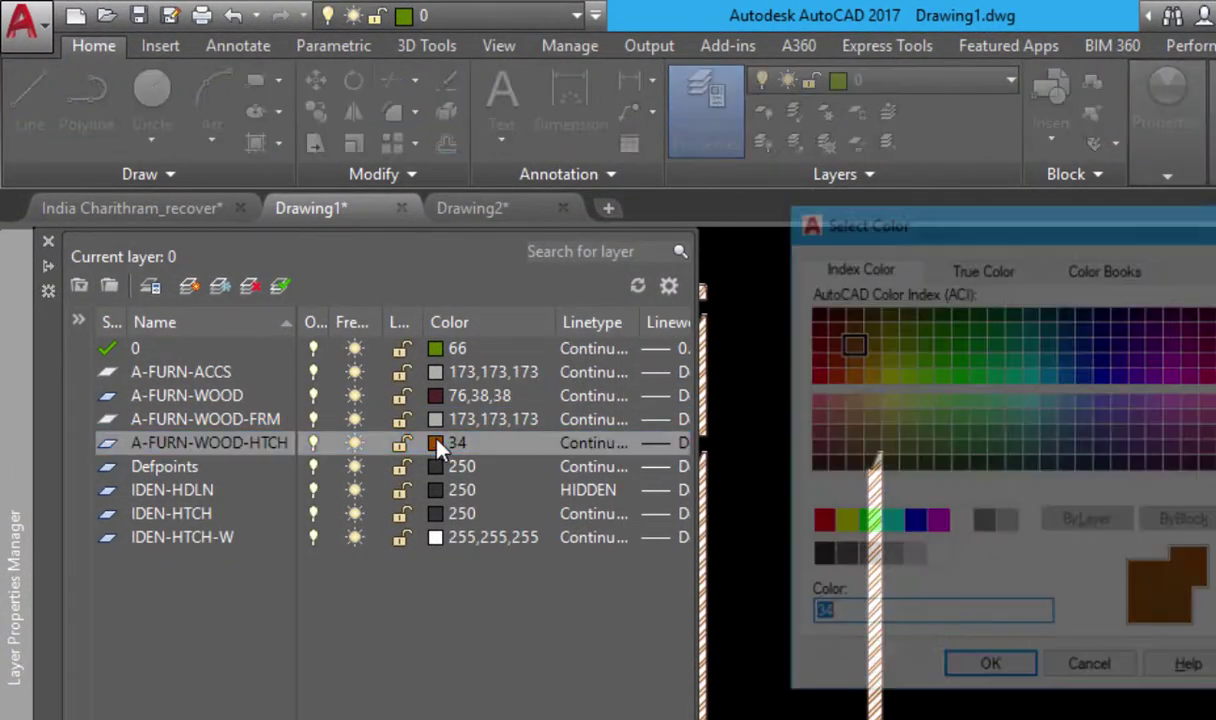
{"action": "left_click", "coordinate": [983, 268]}
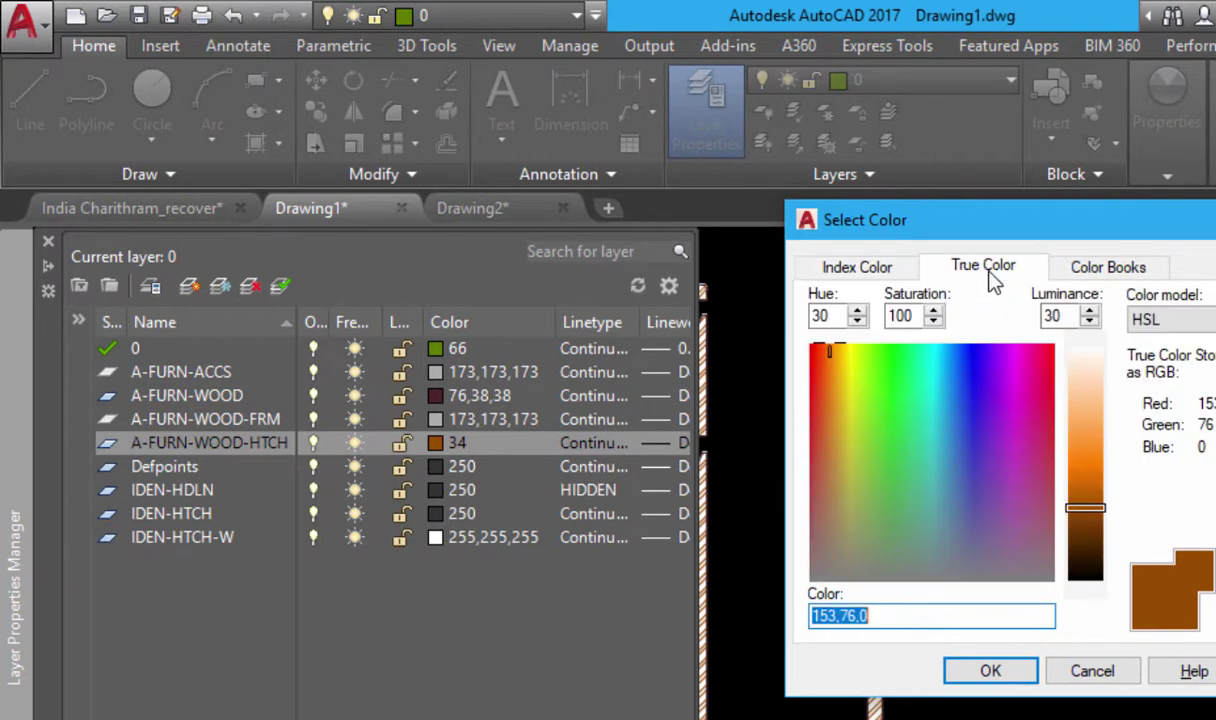
{"action": "left_click", "coordinate": [999, 668]}
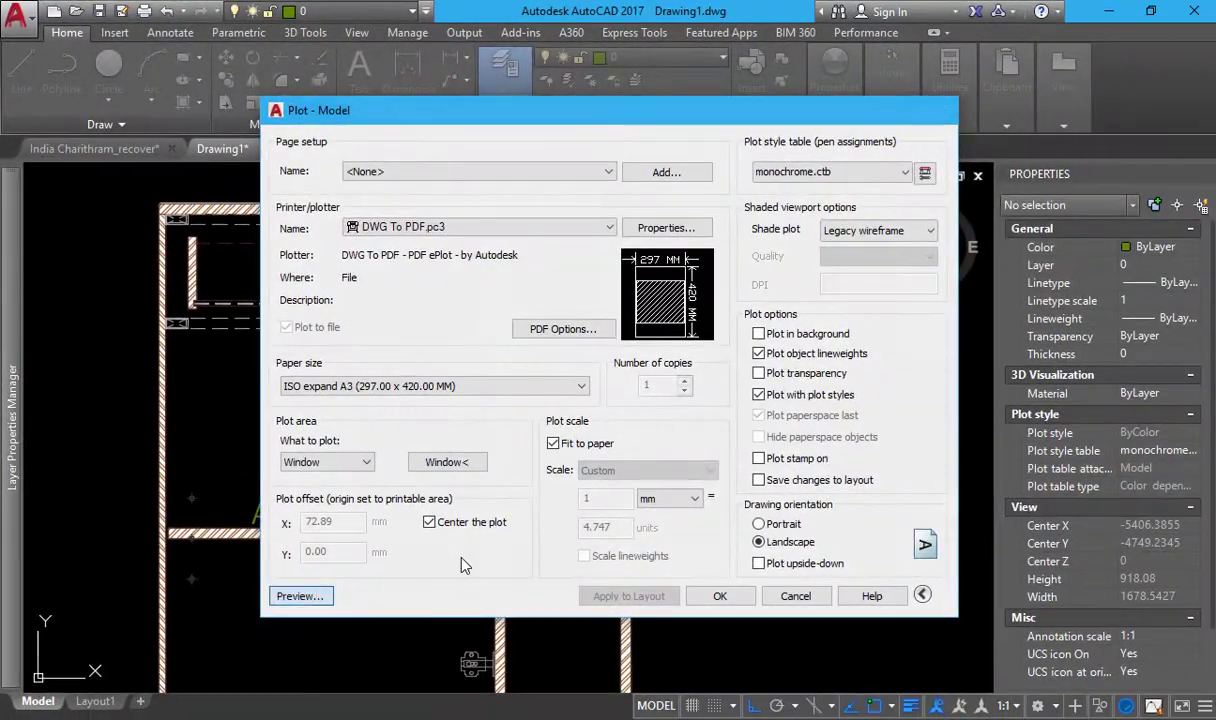
Preview the colour plot, panning across the cabinet section, then close the plot settings.
{"action": "left_click", "coordinate": [204, 665]}
{"action": "left_click_drag", "start_coordinate": [725, 377], "coordinate": [714, 254]}
{"action": "middle_click_drag", "start_coordinate": [582, 301], "coordinate": [668, 451]}
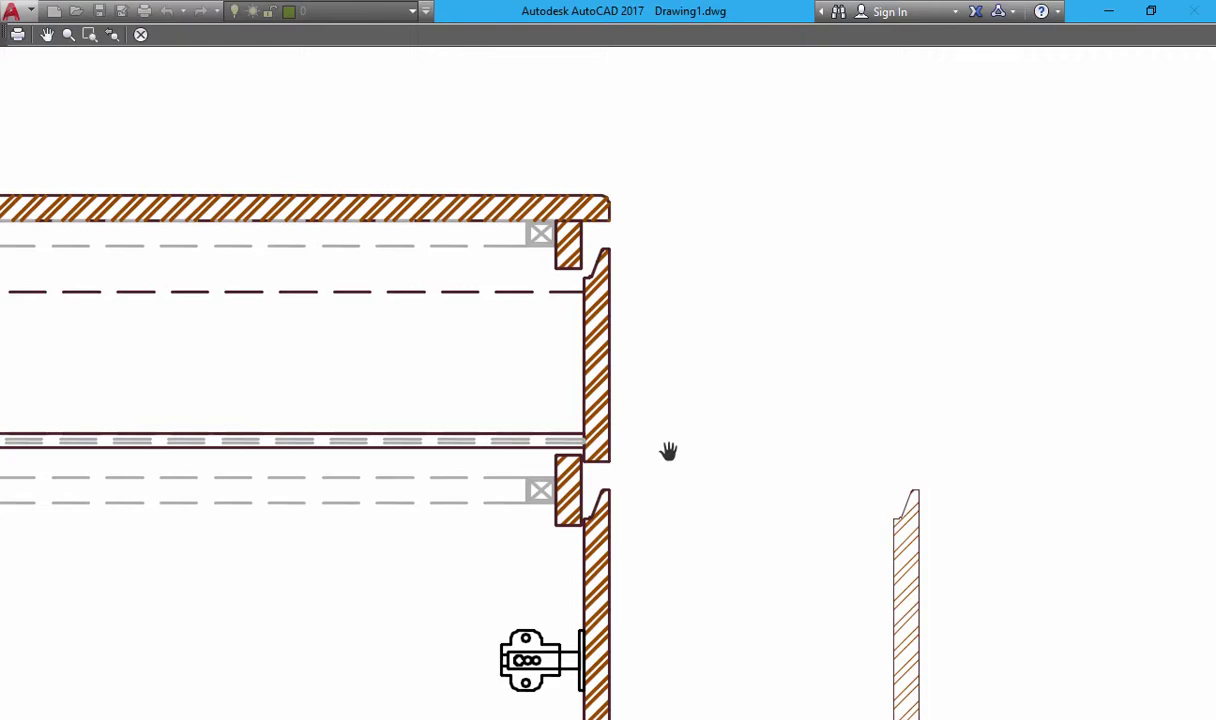
{"action": "key", "text": "Escape"}
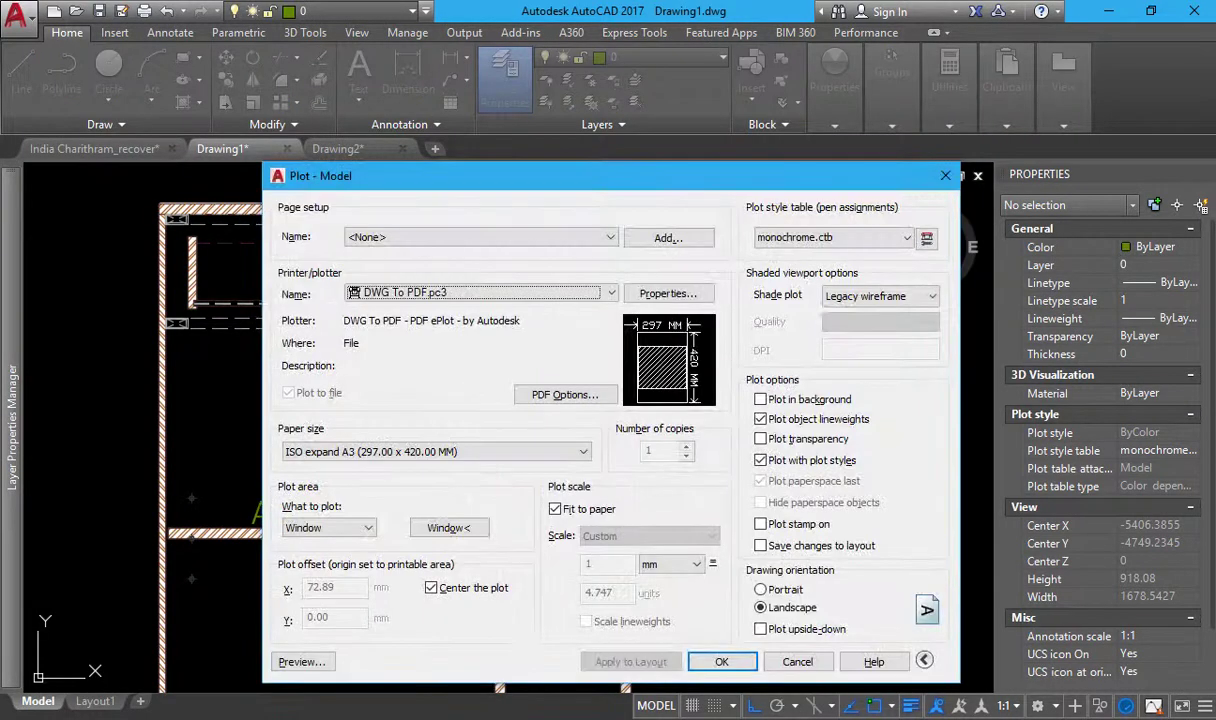
{"action": "key", "text": "Escape"}
{"action": "mouse_move", "coordinate": [20, 240]}
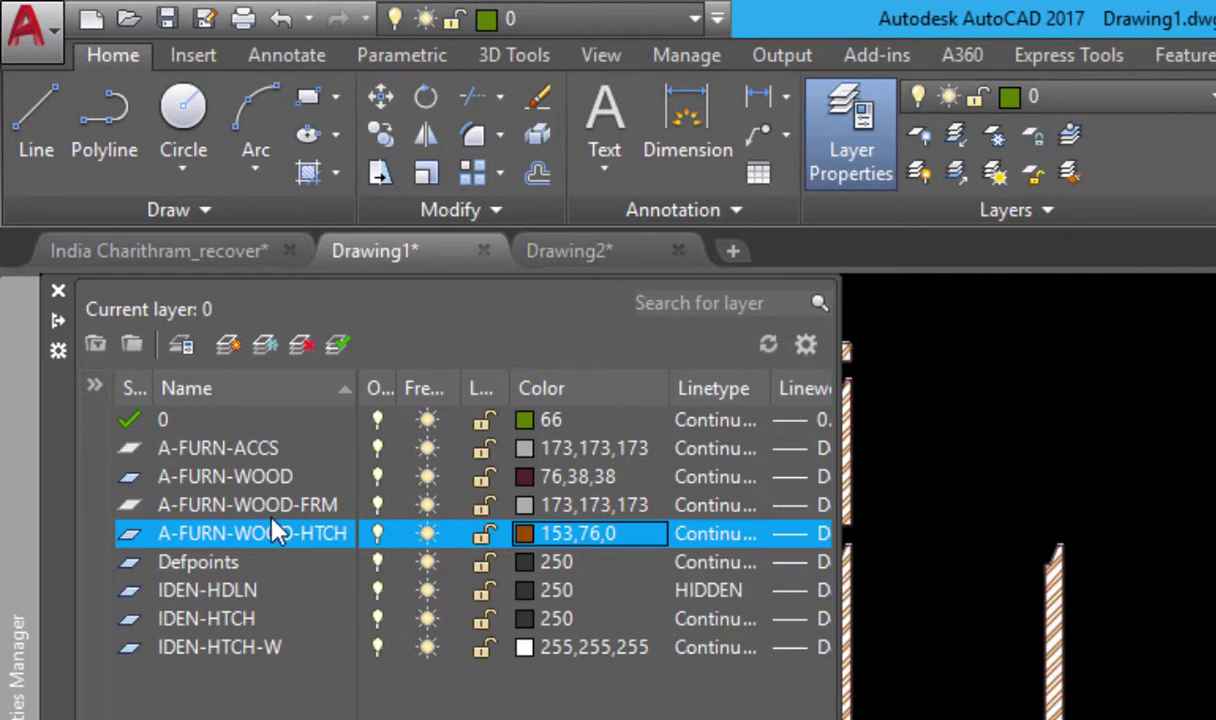
Set lineweight 0.05 mm on A-FURN-ACCS and 0.13 mm on A-FURN-WOOD.
{"action": "left_click", "coordinate": [262, 450]}
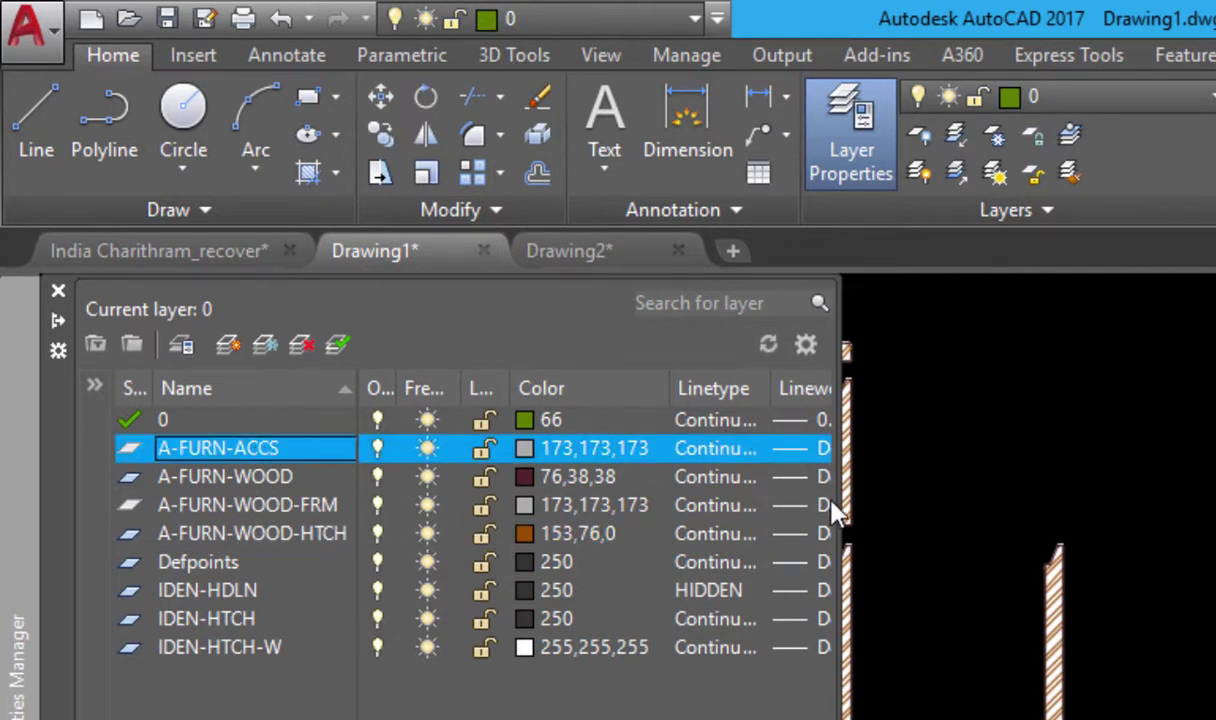
{"action": "left_click_drag", "start_coordinate": [840, 505], "coordinate": [931, 499]}
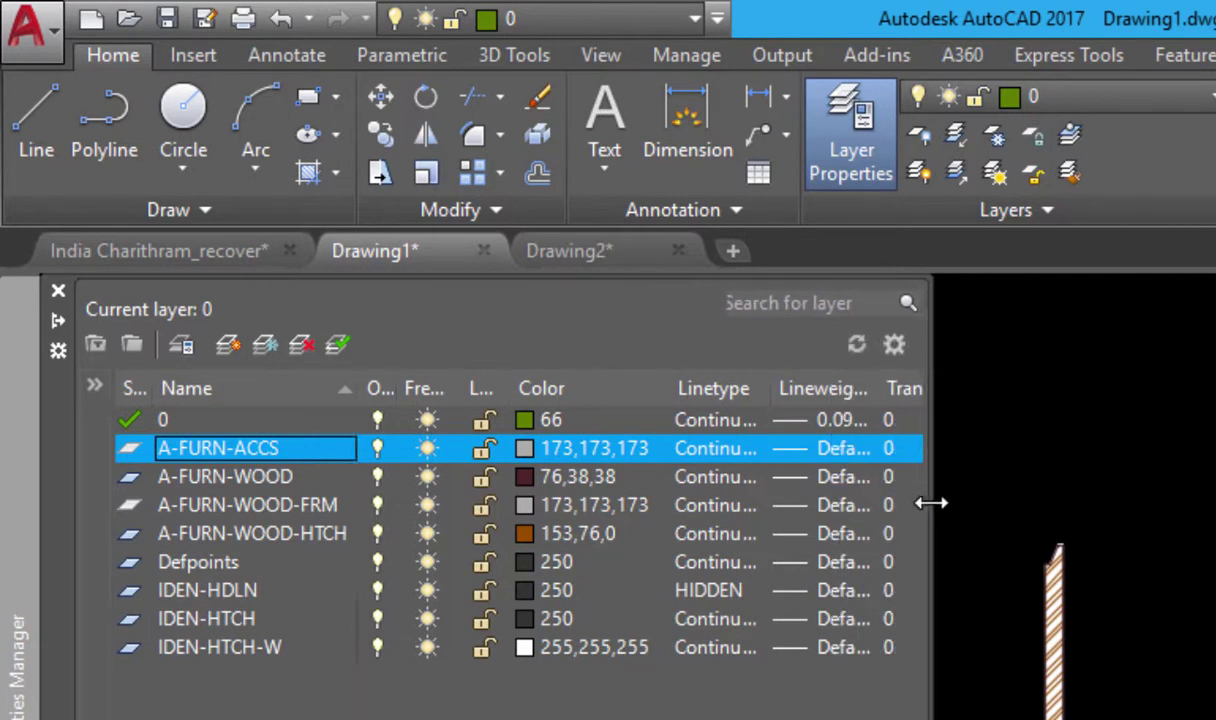
{"action": "left_click", "coordinate": [845, 452]}
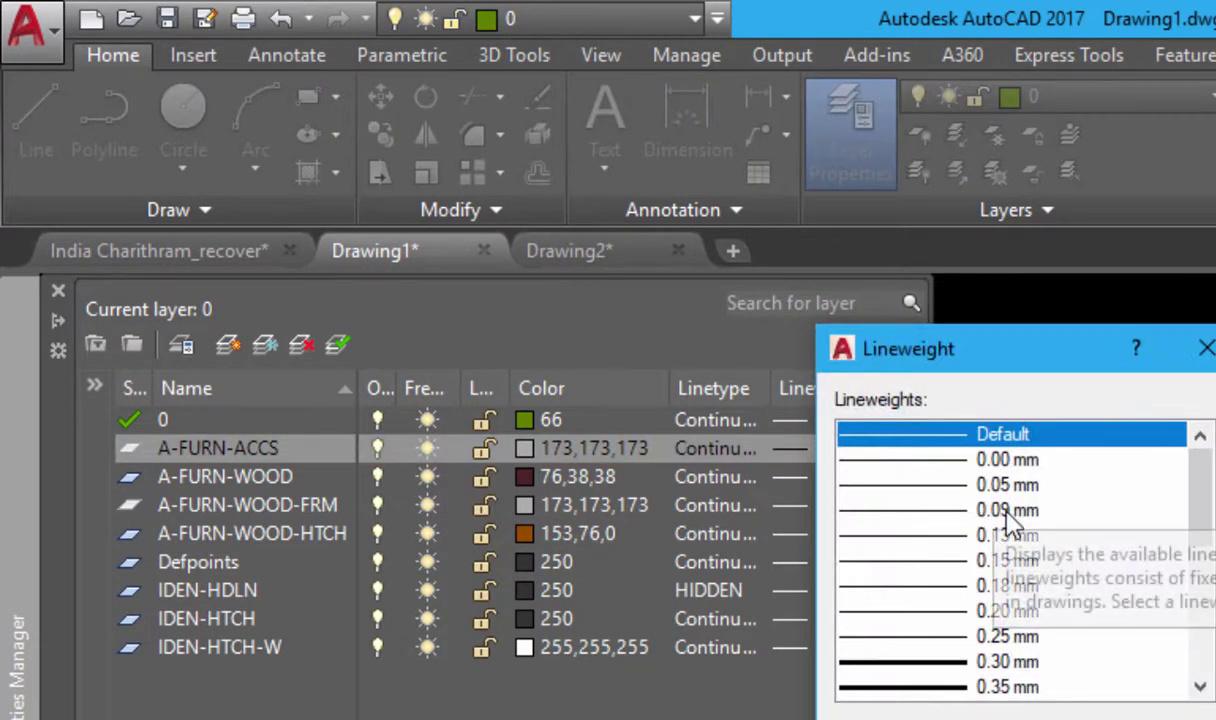
{"action": "left_click", "coordinate": [1008, 485]}
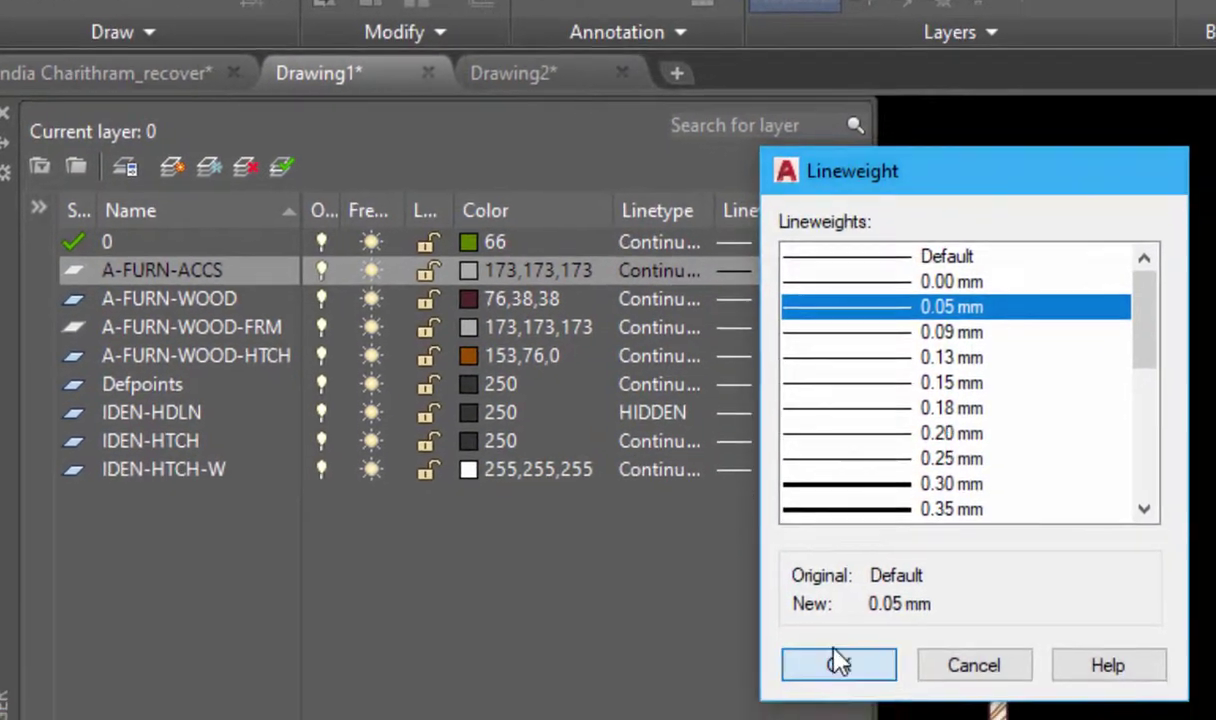
{"action": "left_click", "coordinate": [834, 660]}
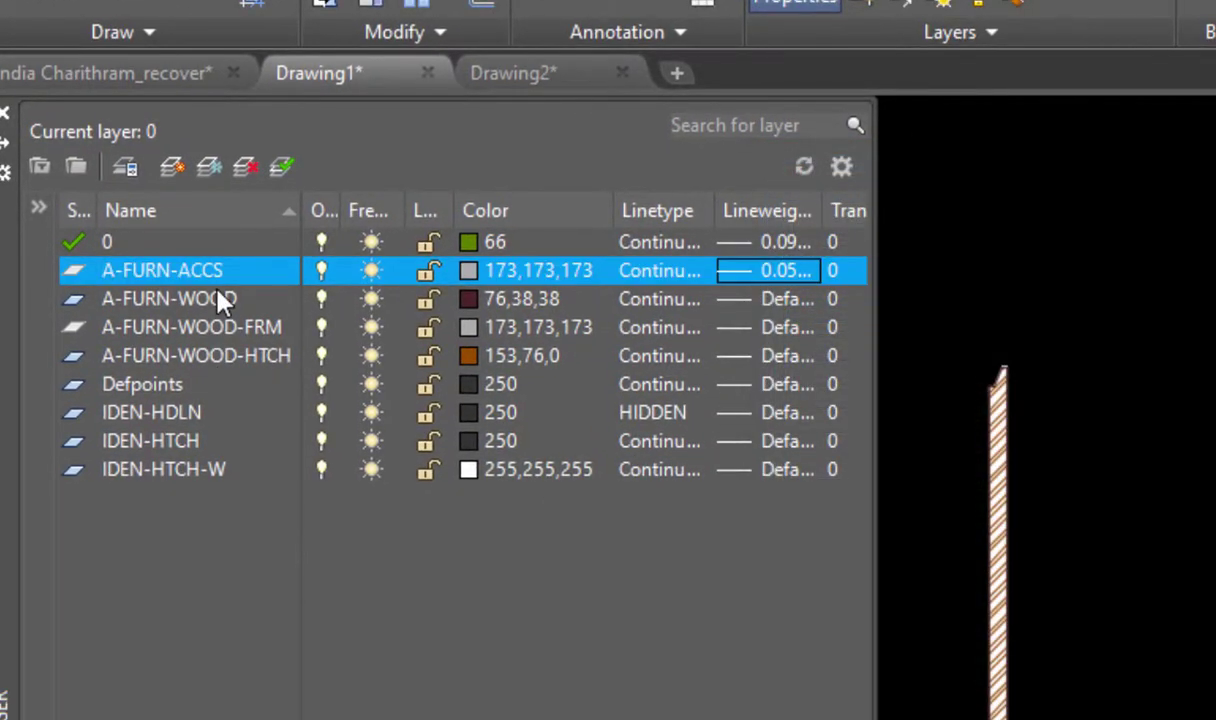
{"action": "left_click", "coordinate": [230, 299]}
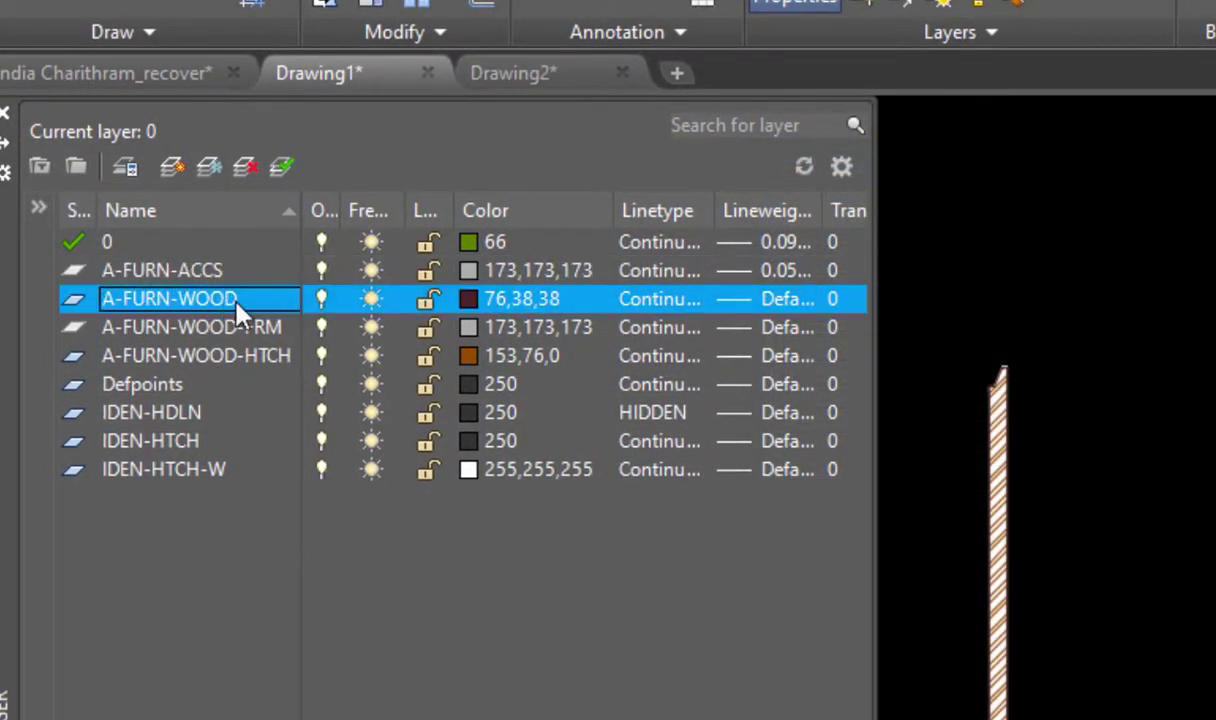
{"action": "left_click", "coordinate": [780, 302]}
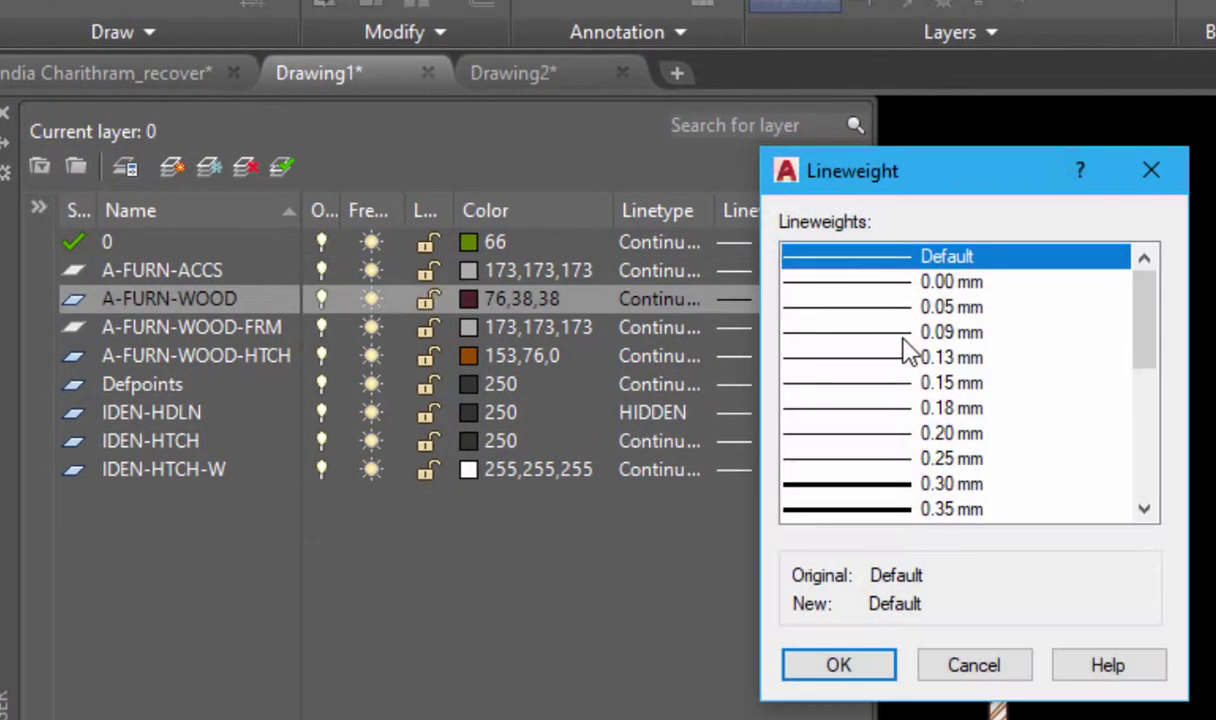
{"action": "left_click", "coordinate": [965, 366]}
{"action": "left_click", "coordinate": [838, 665]}
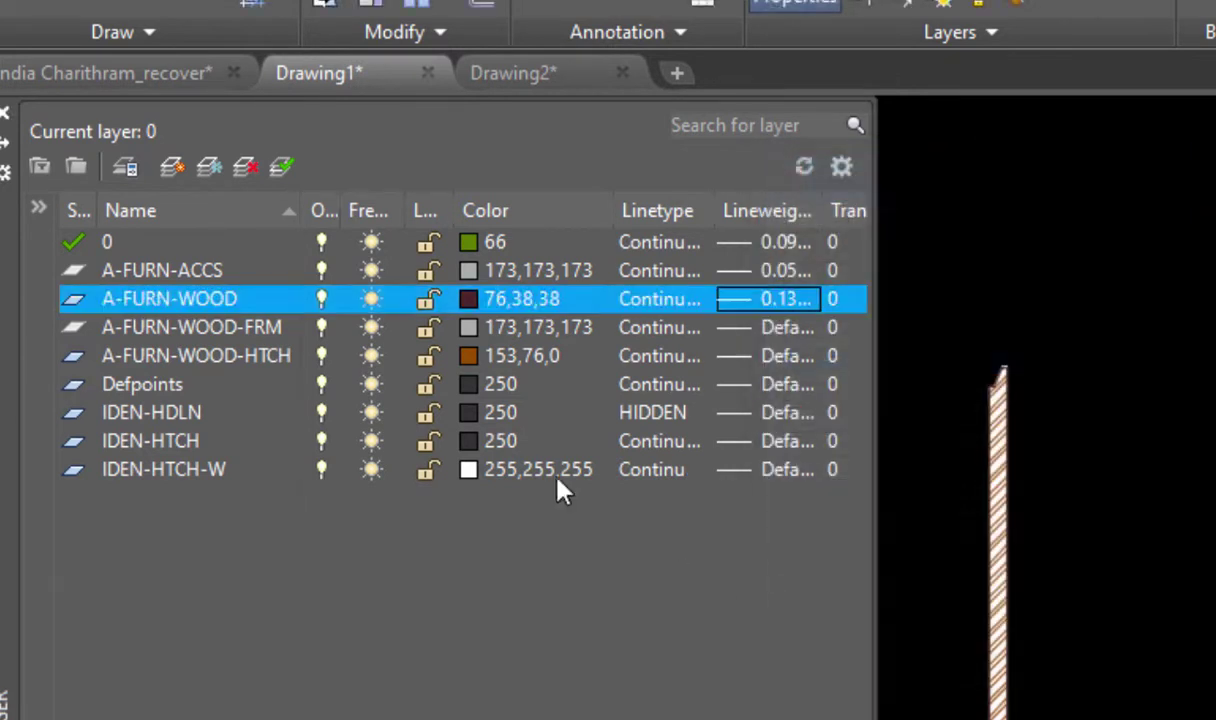
Set lineweight 0.05 mm on A-FURN-WOOD-FRM and 0.00 mm on A-FURN-WOOD-HTCH.
{"action": "left_click", "coordinate": [274, 327]}
{"action": "left_click", "coordinate": [762, 336]}
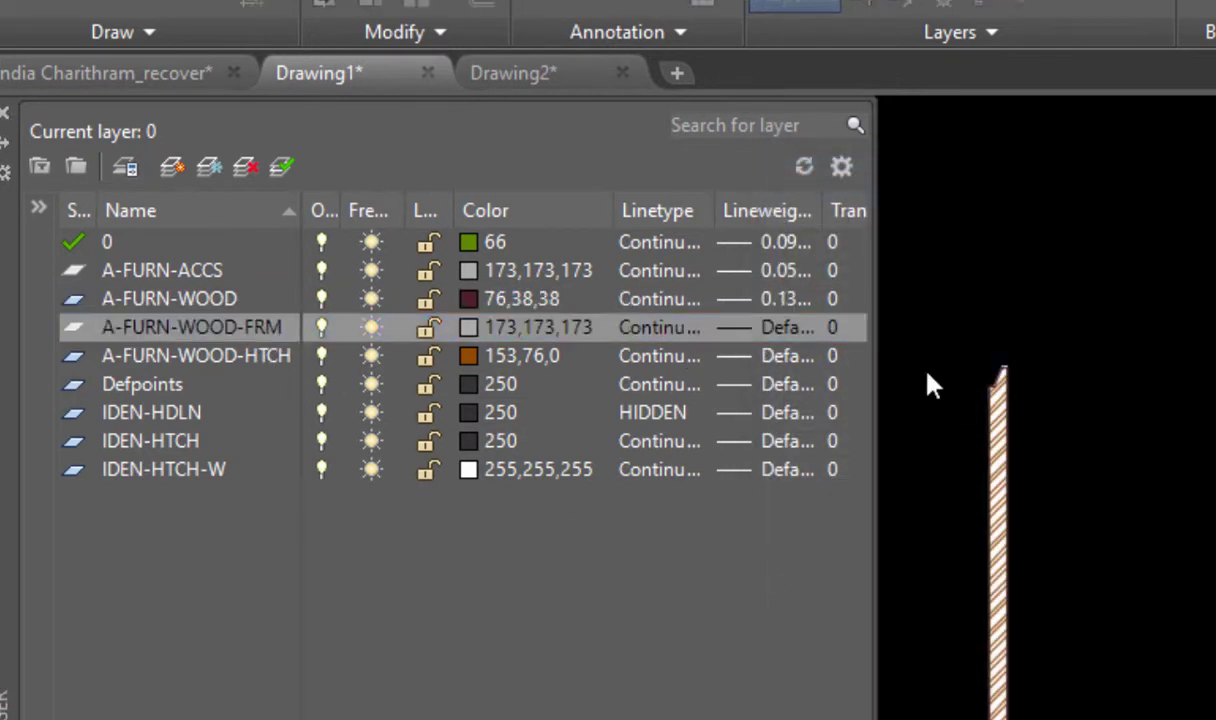
{"action": "key", "text": "Down"}
{"action": "key", "text": "Down"}
{"action": "left_click", "coordinate": [843, 662]}
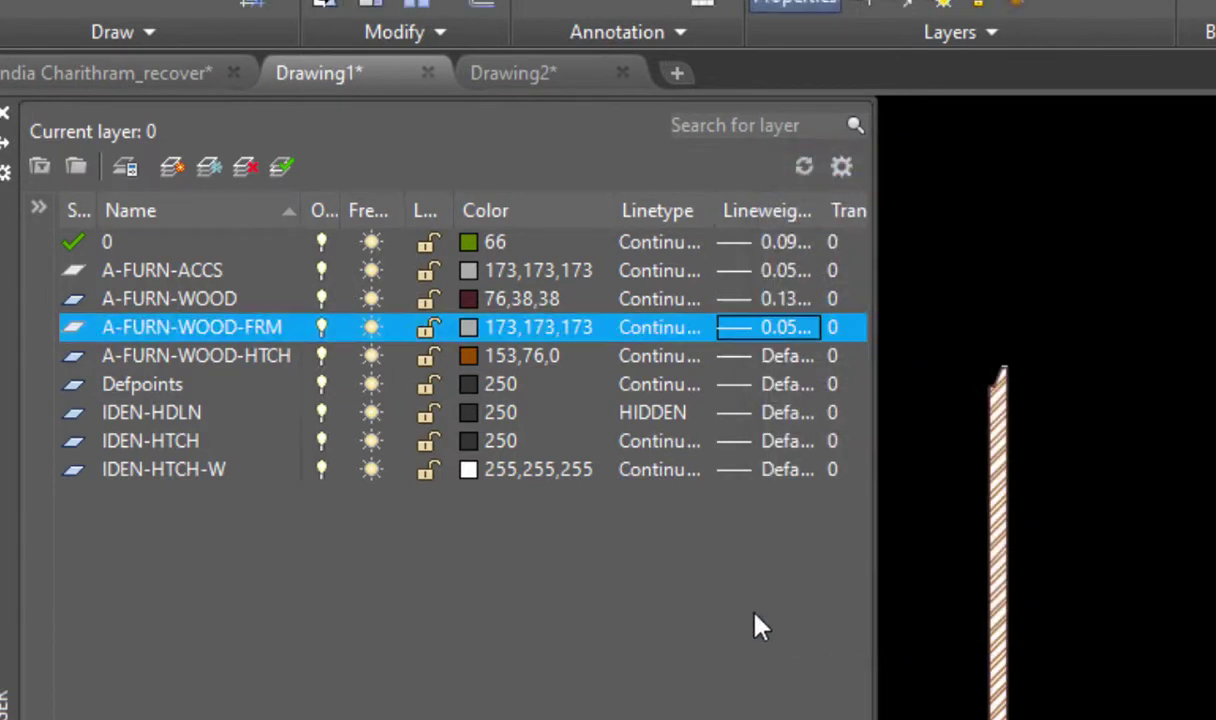
{"action": "left_click", "coordinate": [276, 358]}
{"action": "left_click", "coordinate": [773, 358]}
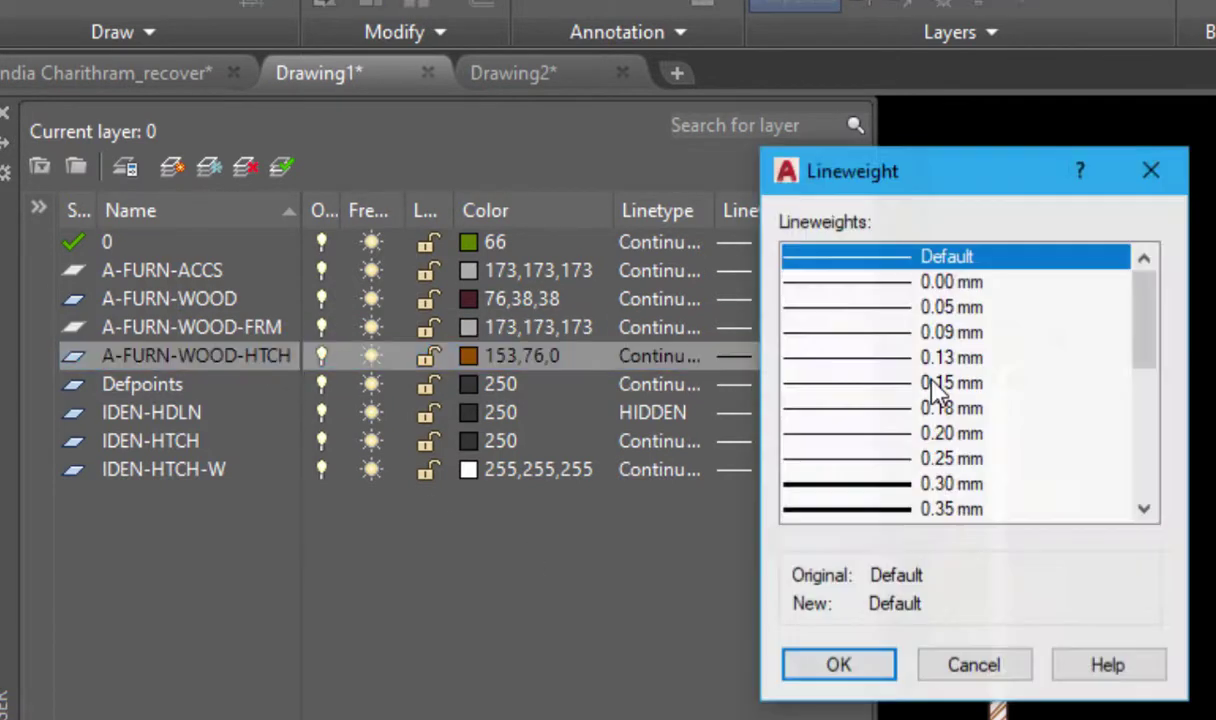
{"action": "left_click", "coordinate": [955, 292]}
{"action": "left_click", "coordinate": [816, 662]}
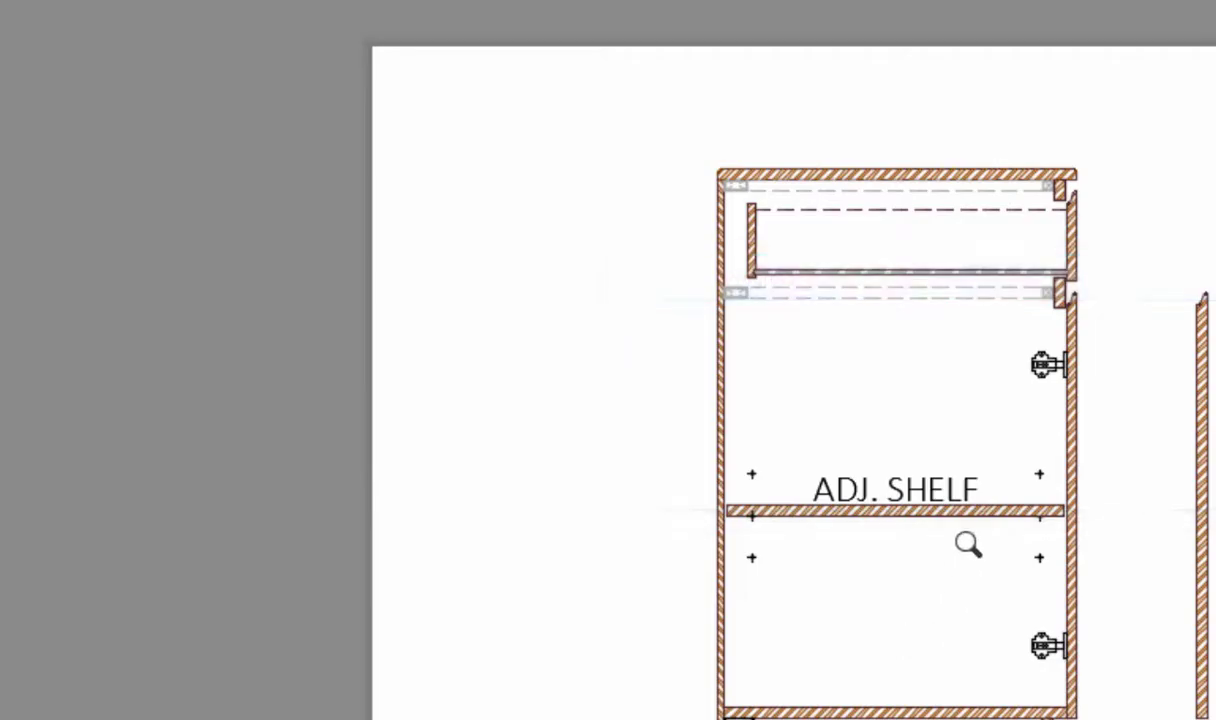
Zoom the plot preview in on the cabinet's upper-right edge.
{"action": "scroll", "coordinate": [1118, 299], "scroll_direction": "up", "scroll_amount": 5}
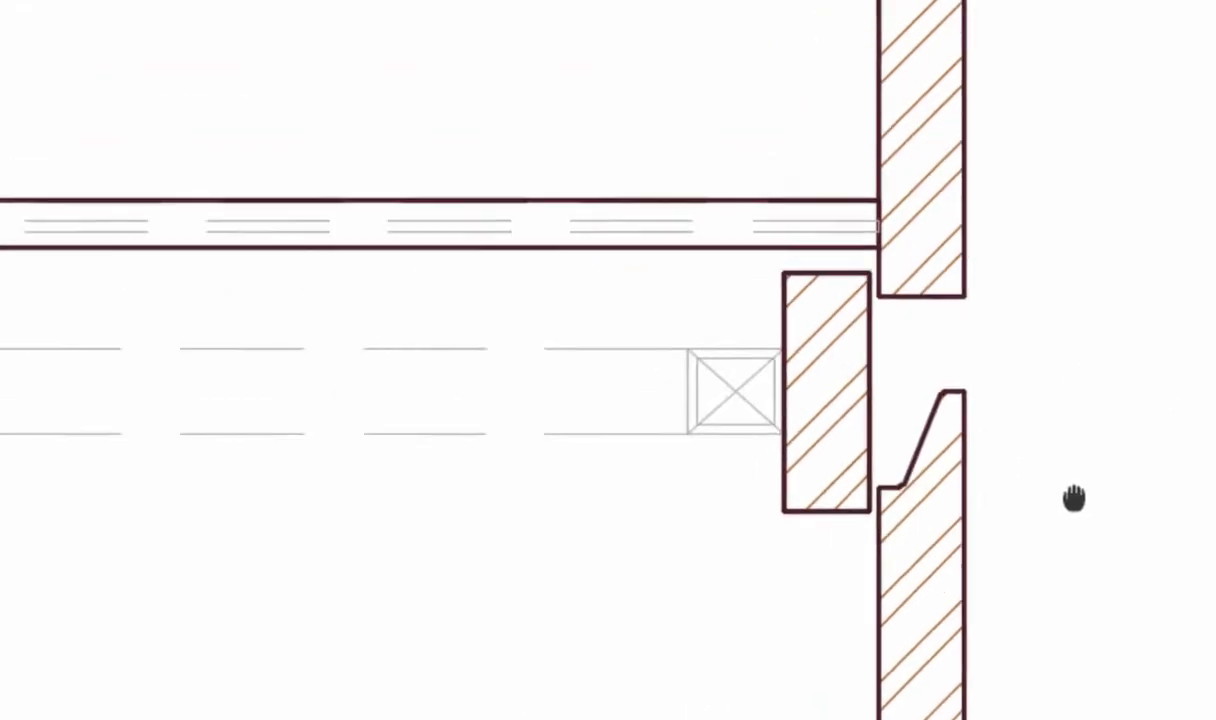